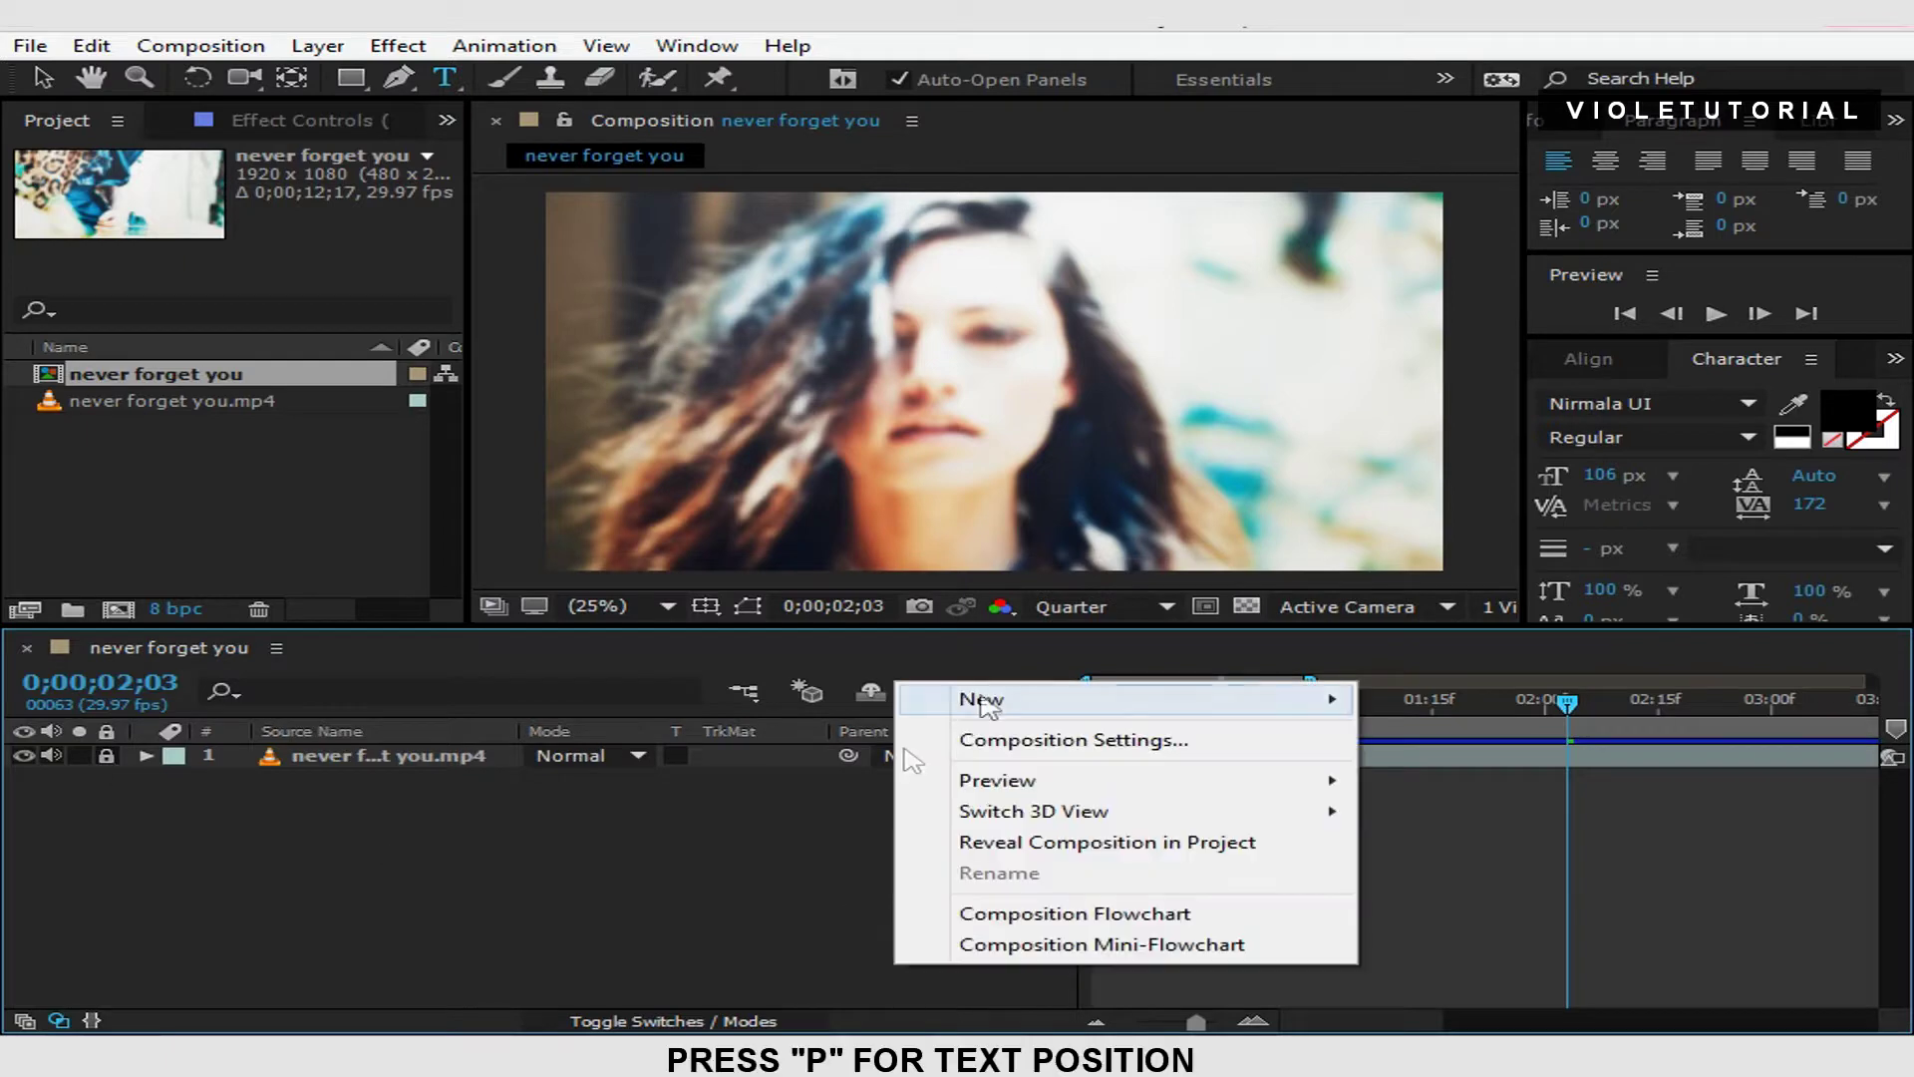
Add a text layer reading NEVER and set its fill colour to white (ffffff).
{"action": "left_click", "coordinate": [1436, 739]}
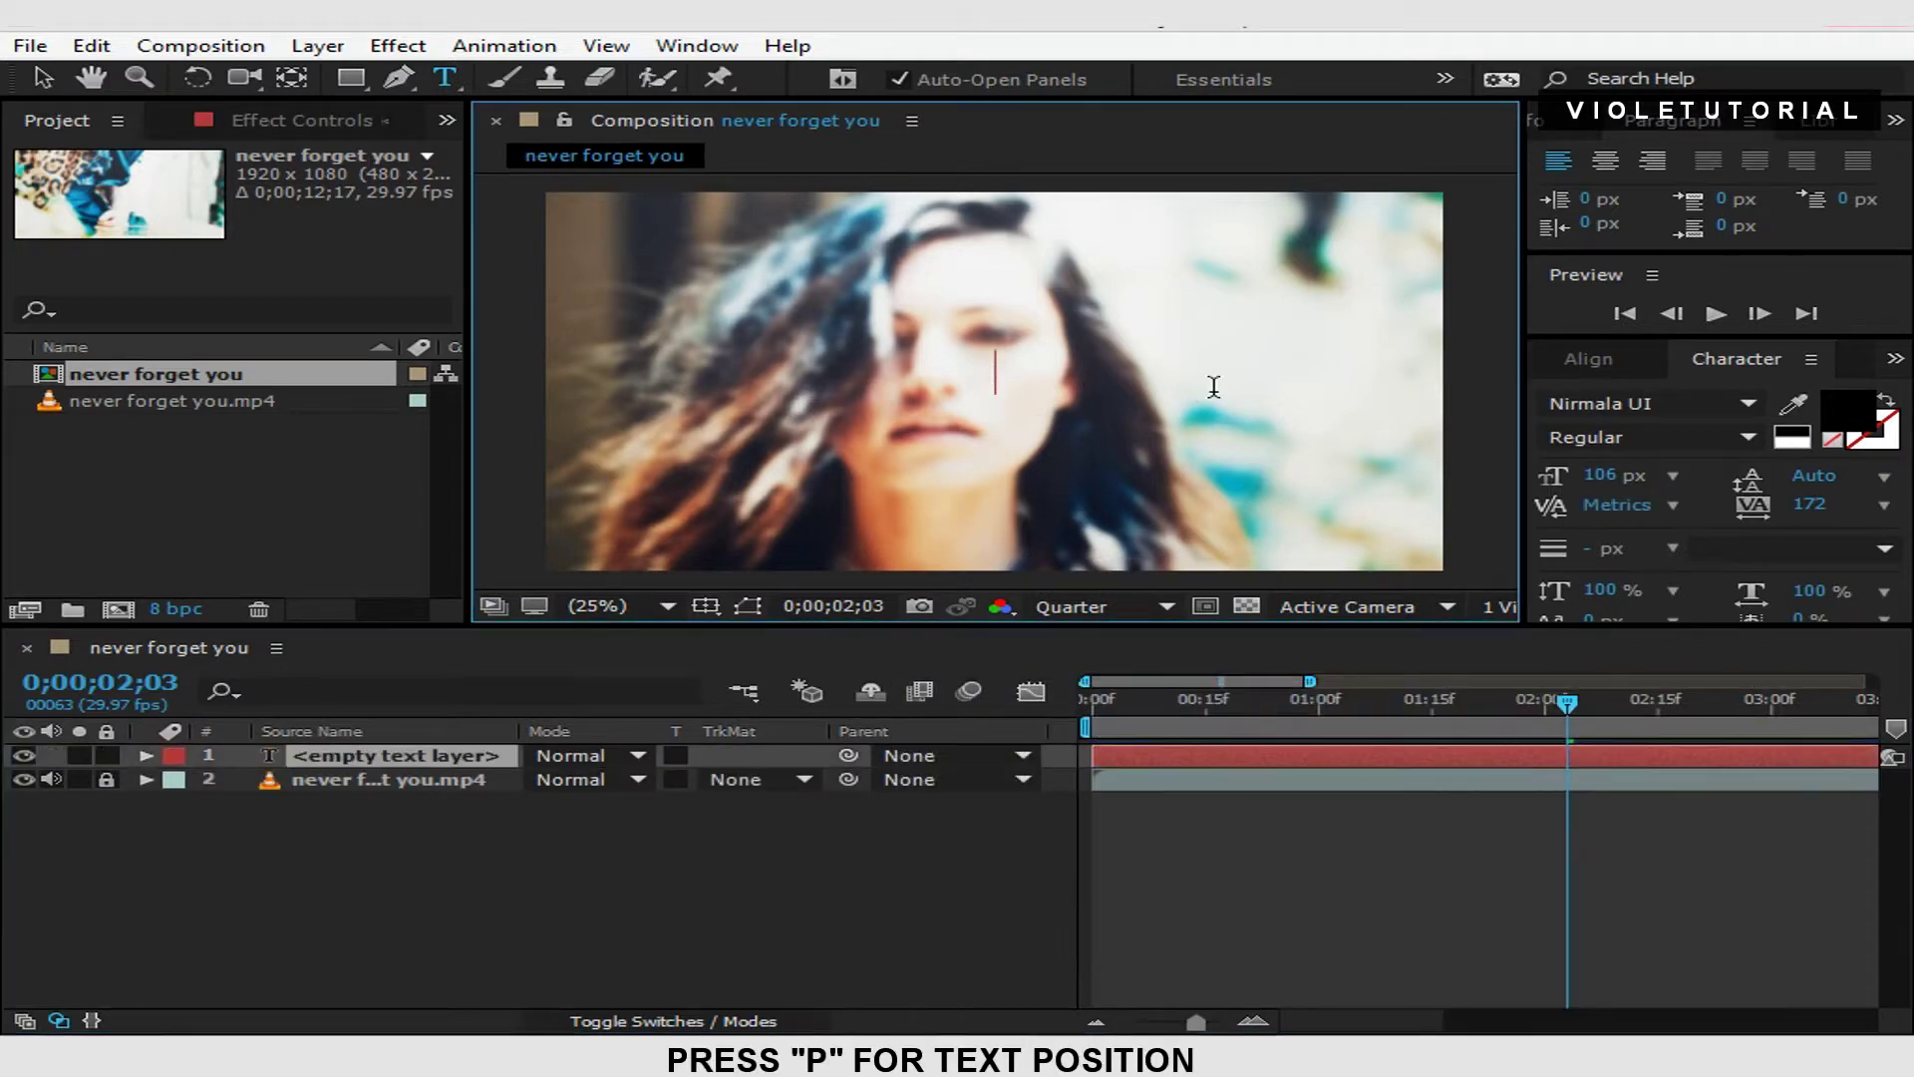
{"action": "type", "text": "NEVER"}
{"action": "key", "text": "ctrl+a"}
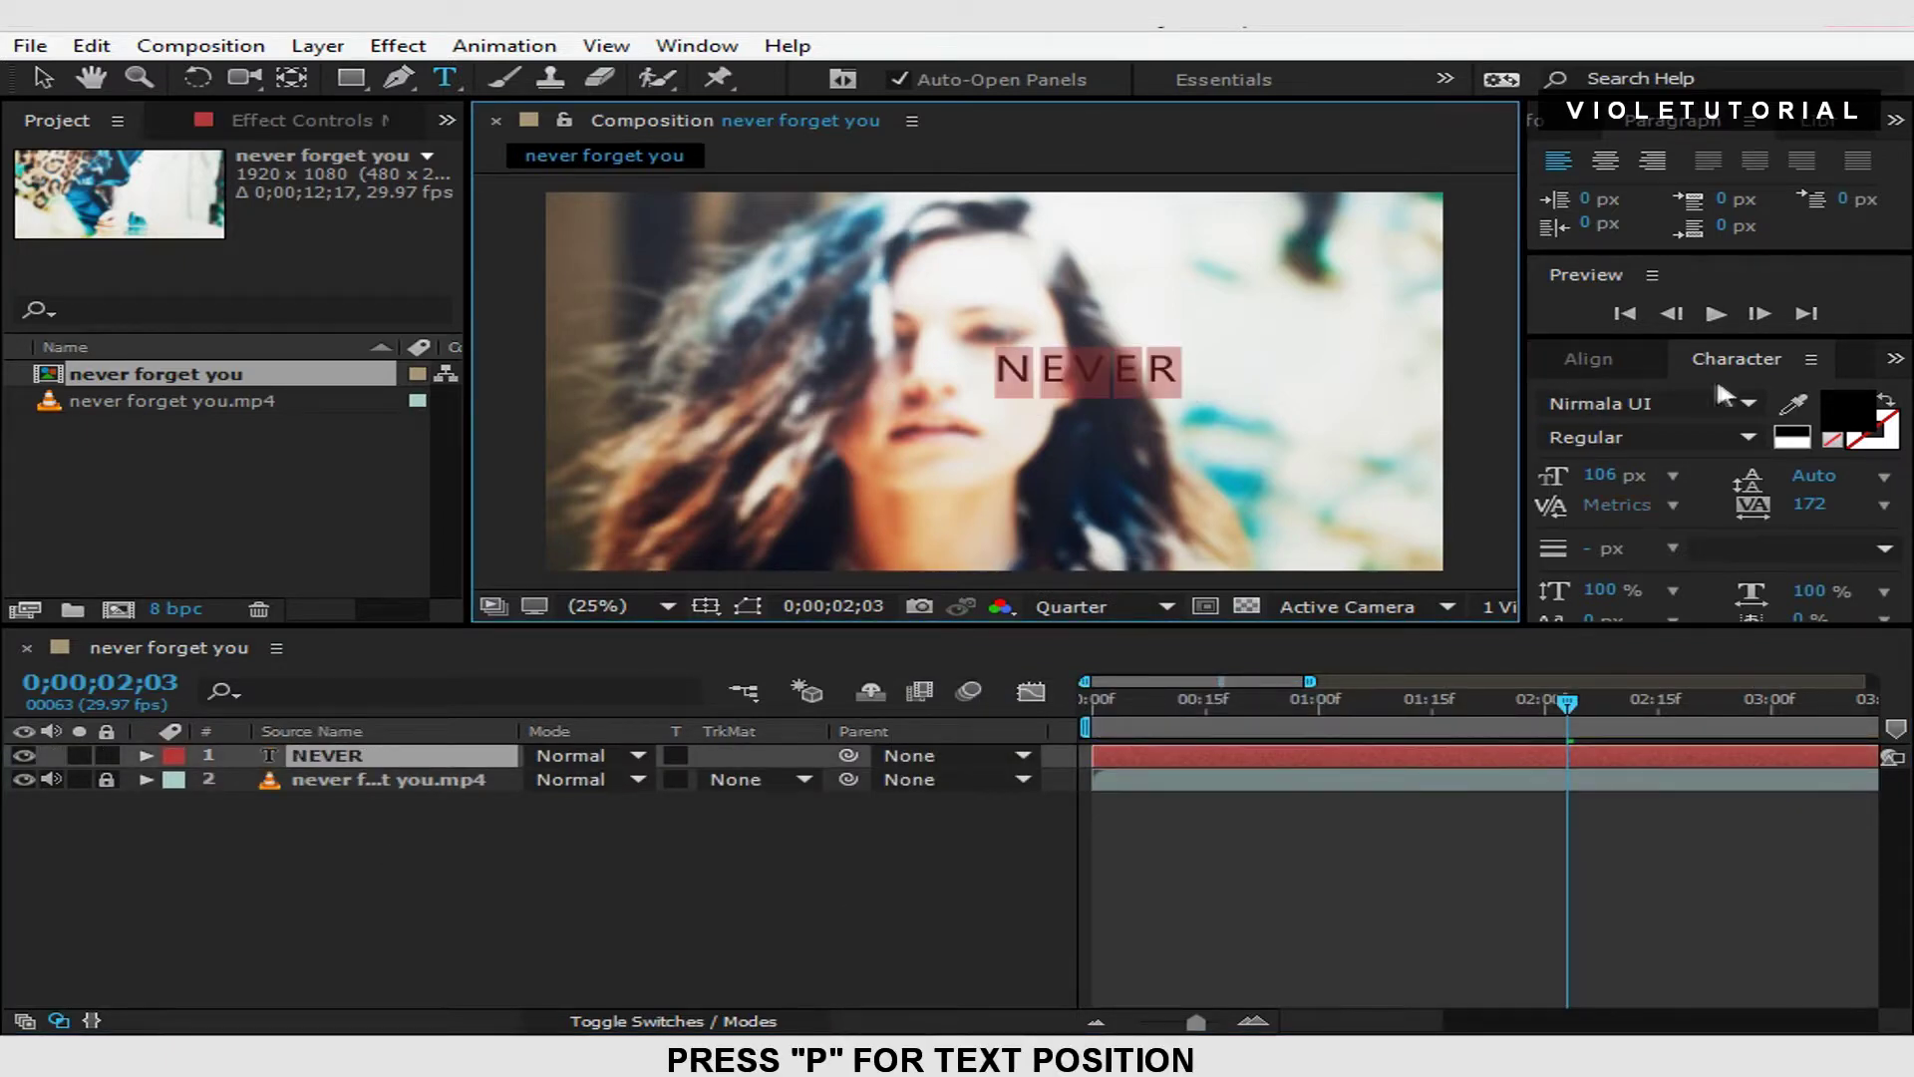
{"action": "left_click", "coordinate": [1837, 409]}
{"action": "type", "text": "ffffff"}
{"action": "left_click", "coordinate": [1342, 662]}
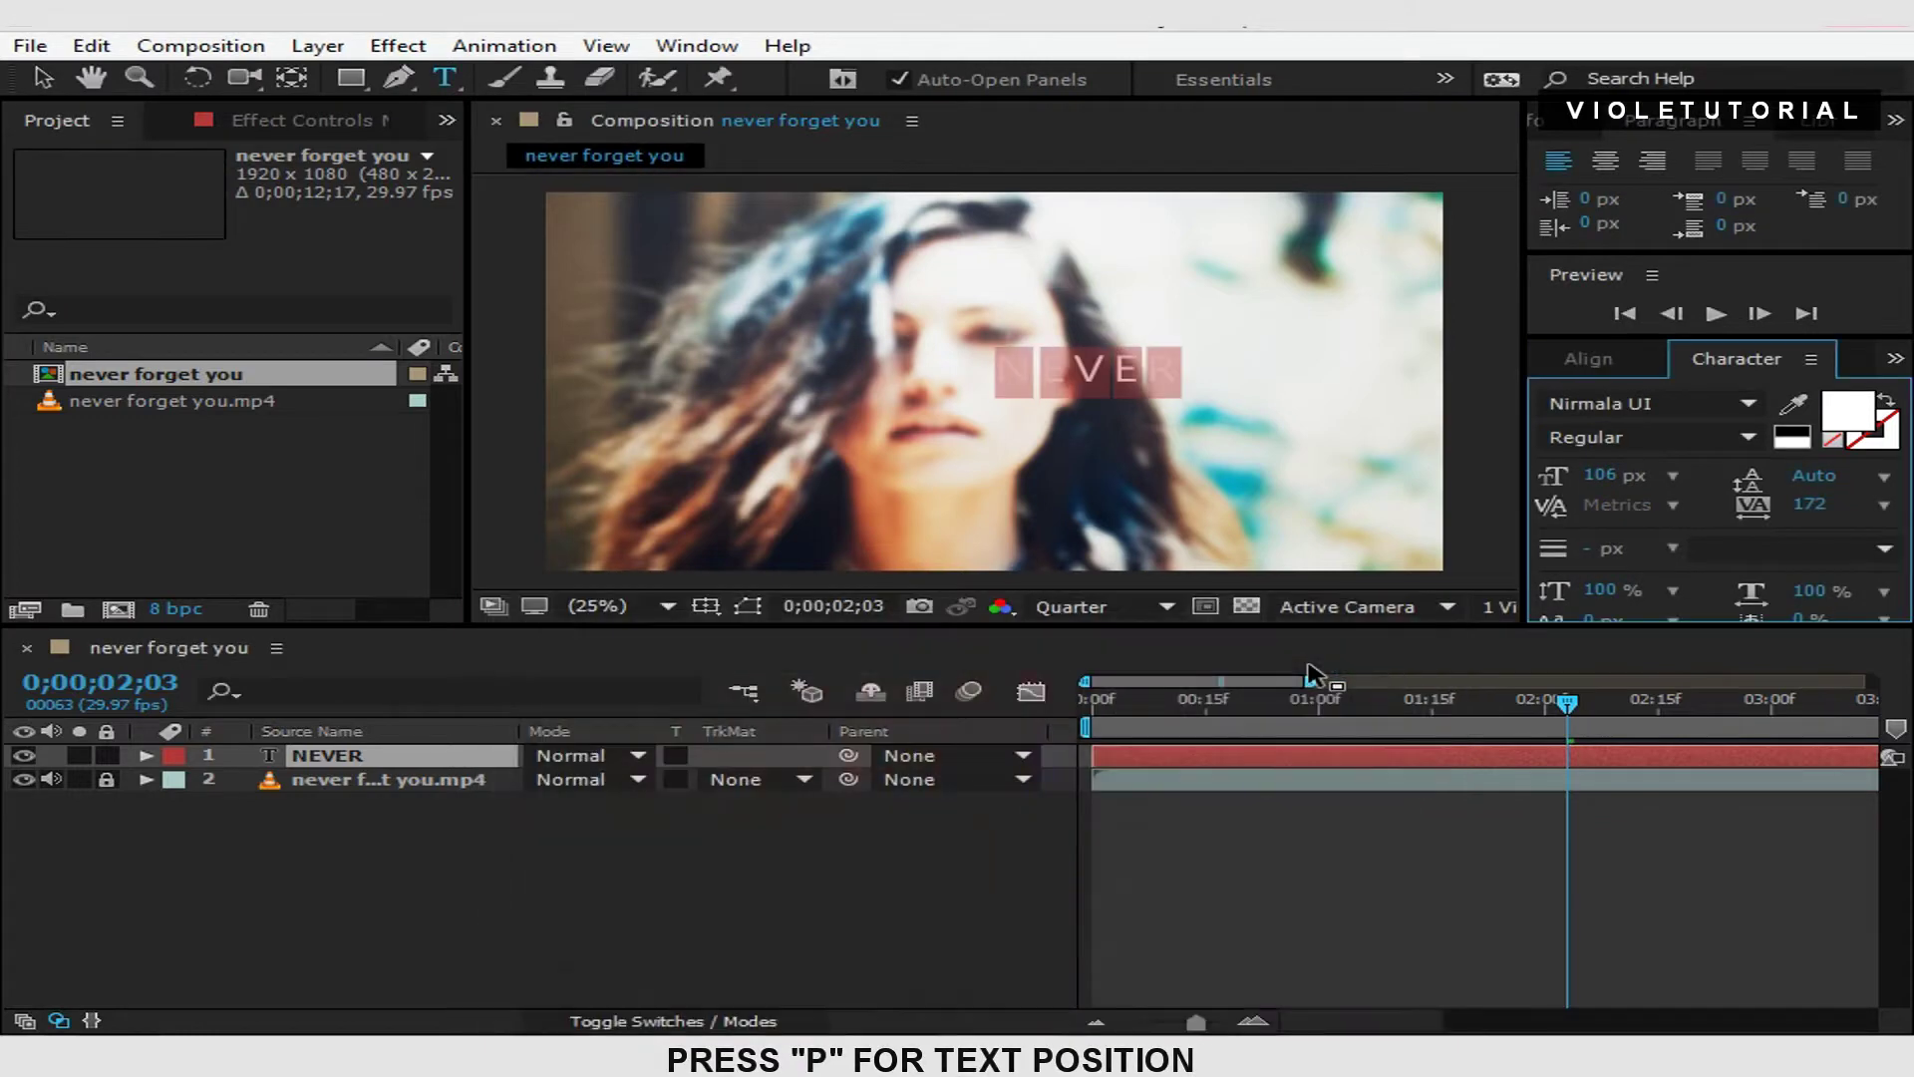
Reposition the NEVER text layer to about 651, 555.
{"action": "left_click", "coordinate": [40, 78]}
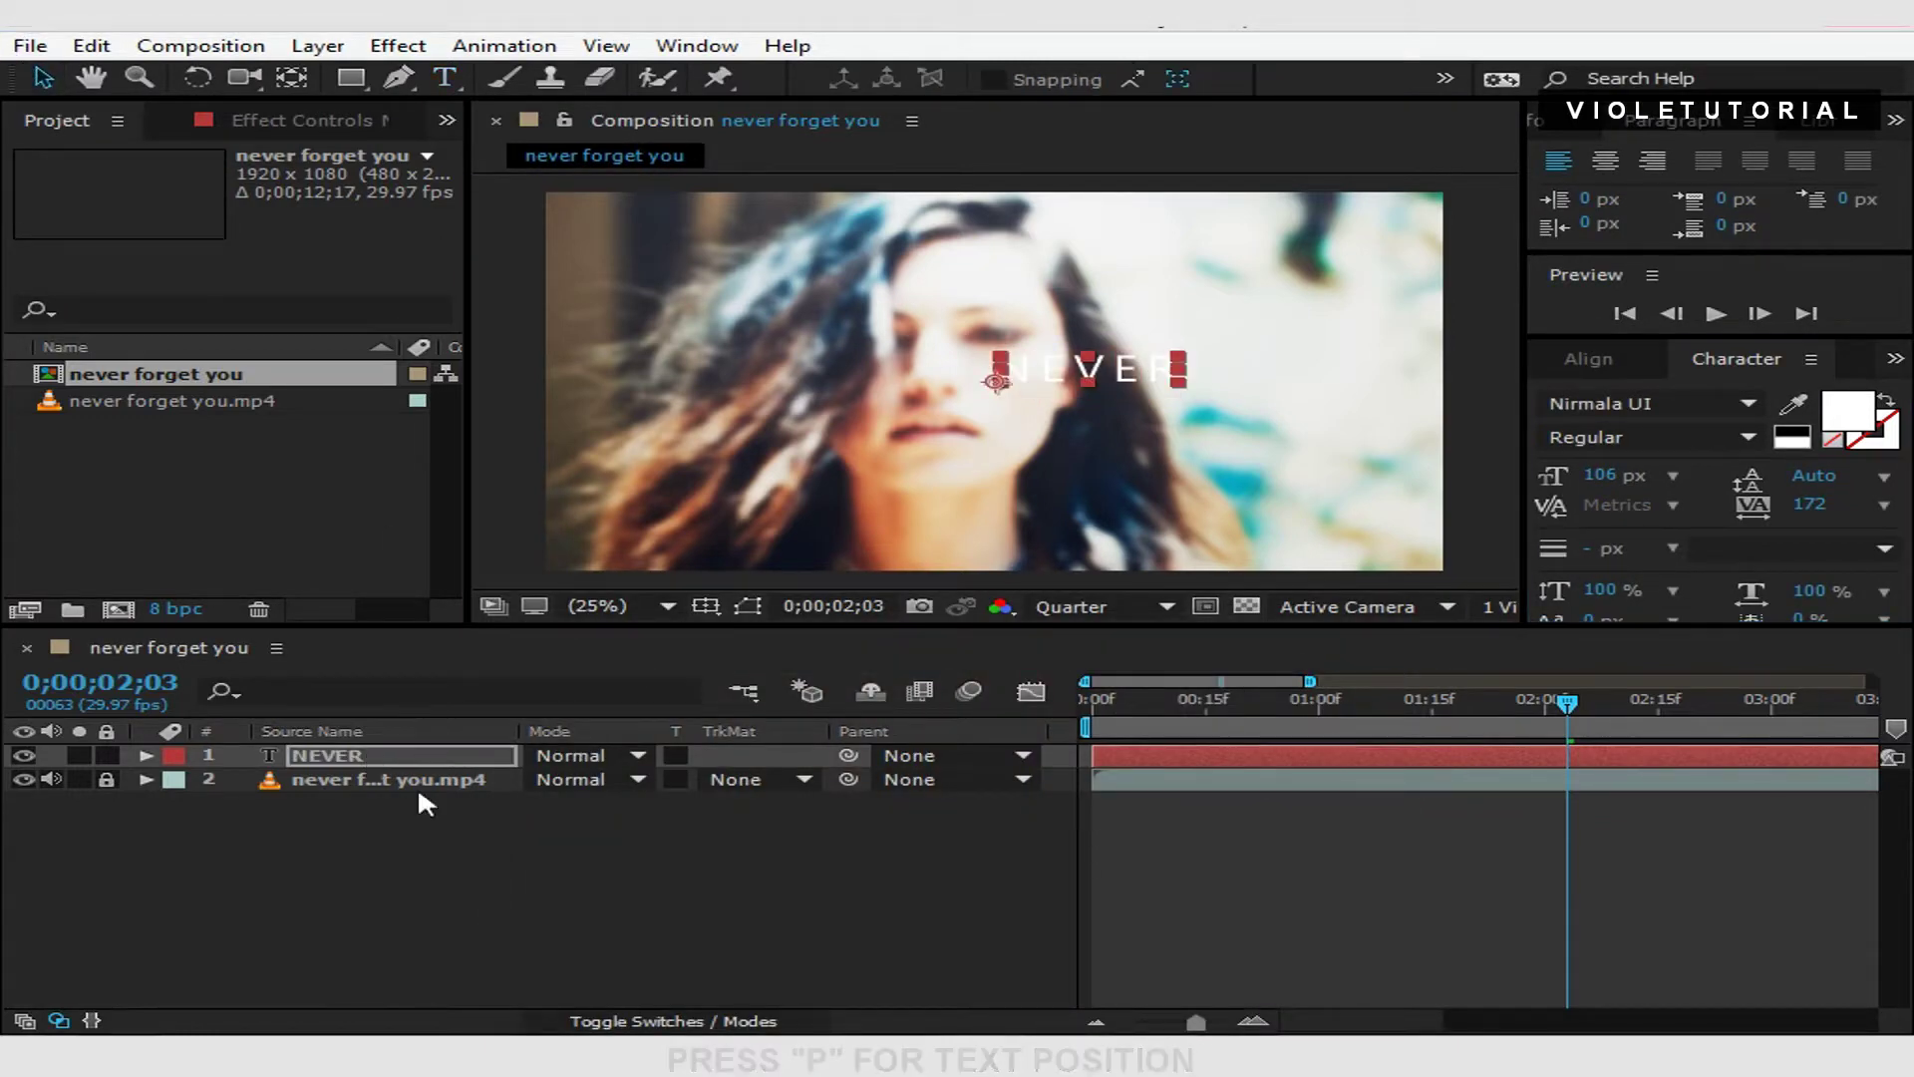
{"action": "key", "text": "p"}
{"action": "left_click_drag", "start_coordinate": [558, 779], "coordinate": [327, 798]}
{"action": "left_click_drag", "start_coordinate": [518, 775], "coordinate": [482, 769]}
{"action": "mouse_move", "coordinate": [604, 779]}
{"action": "left_mouse_down"}
{"action": "mouse_move", "coordinate": [618, 824]}
{"action": "mouse_move", "coordinate": [610, 779]}
{"action": "left_mouse_up"}
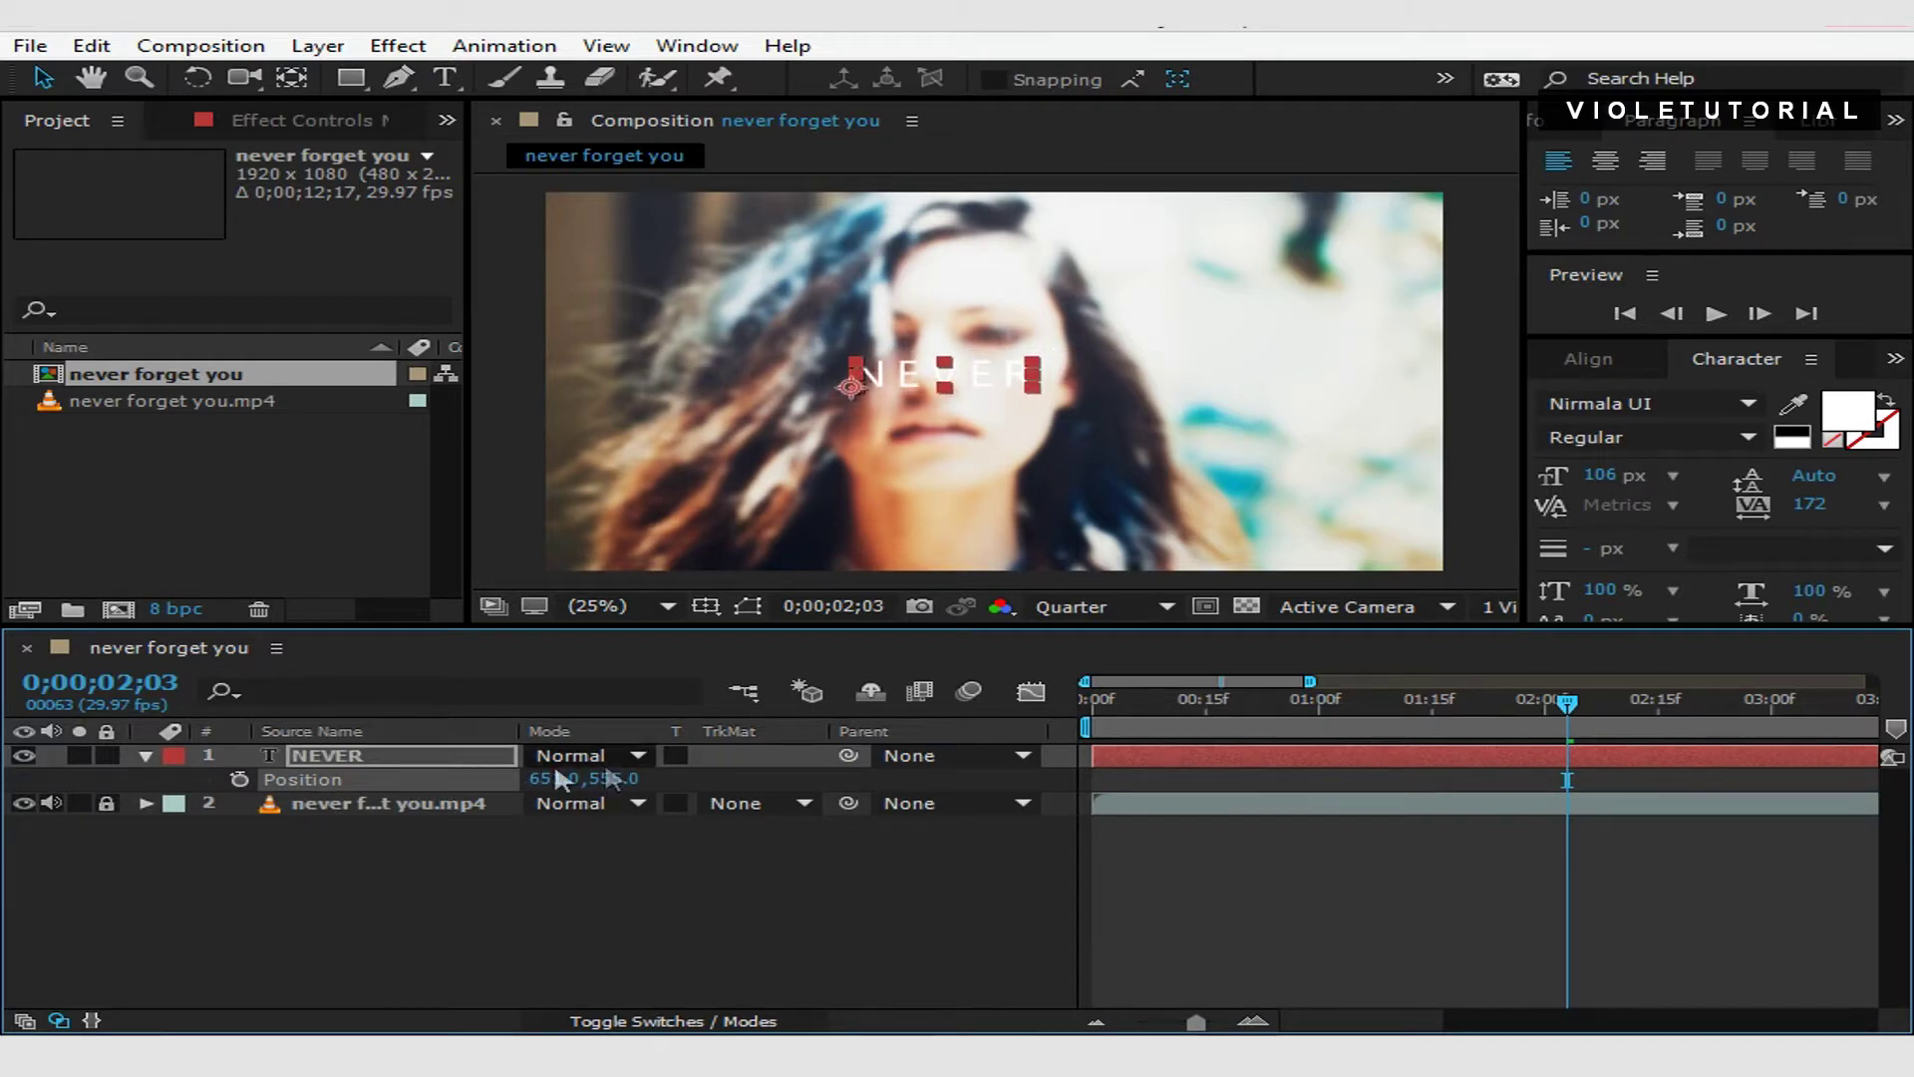
Add text layers FORGET and YOU, staggered diagonally below NEVER at about 740, 643 and 1051, 736.
{"action": "left_click", "coordinate": [445, 78]}
{"action": "left_click", "coordinate": [653, 331]}
{"action": "type", "text": "f"}
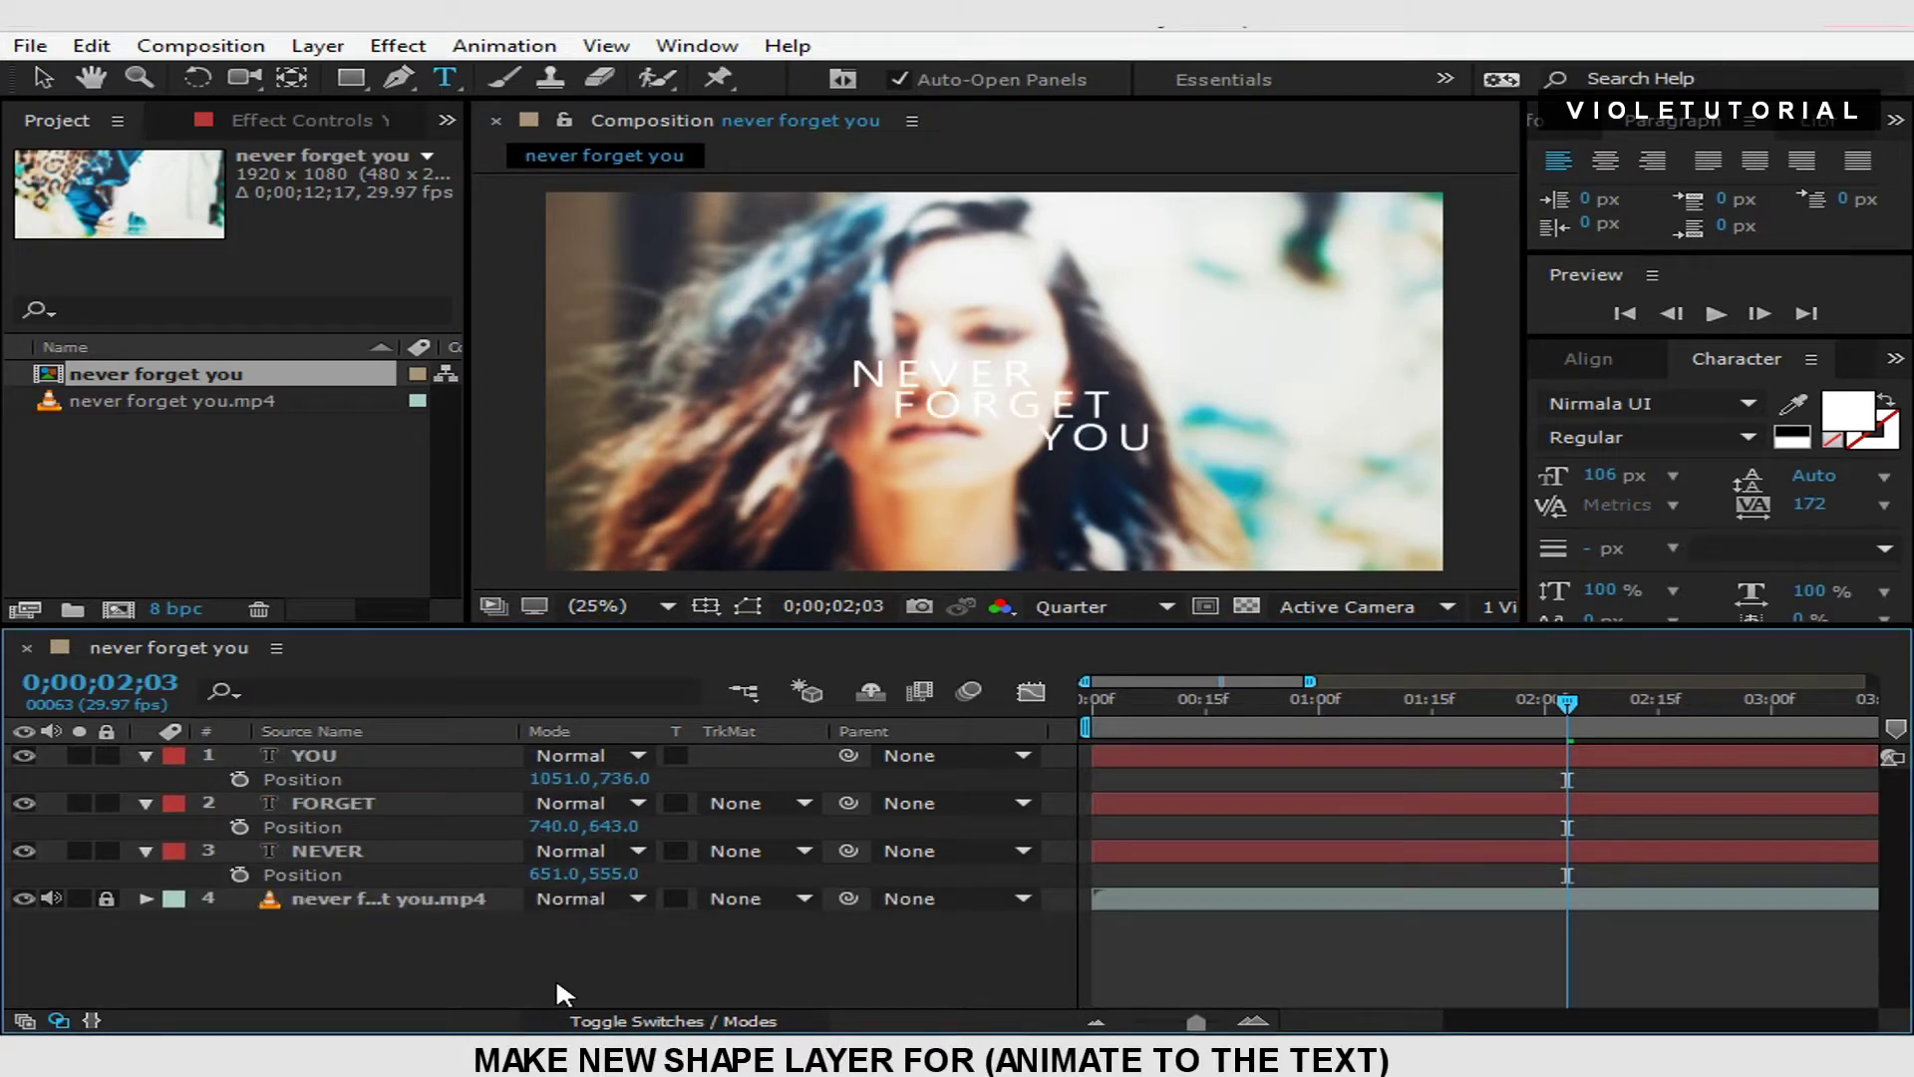
Create a new shape layer and draw a vertical Pen tool line just left of the text, spanning slightly beyond all three words.
{"action": "right_click", "coordinate": [304, 967]}
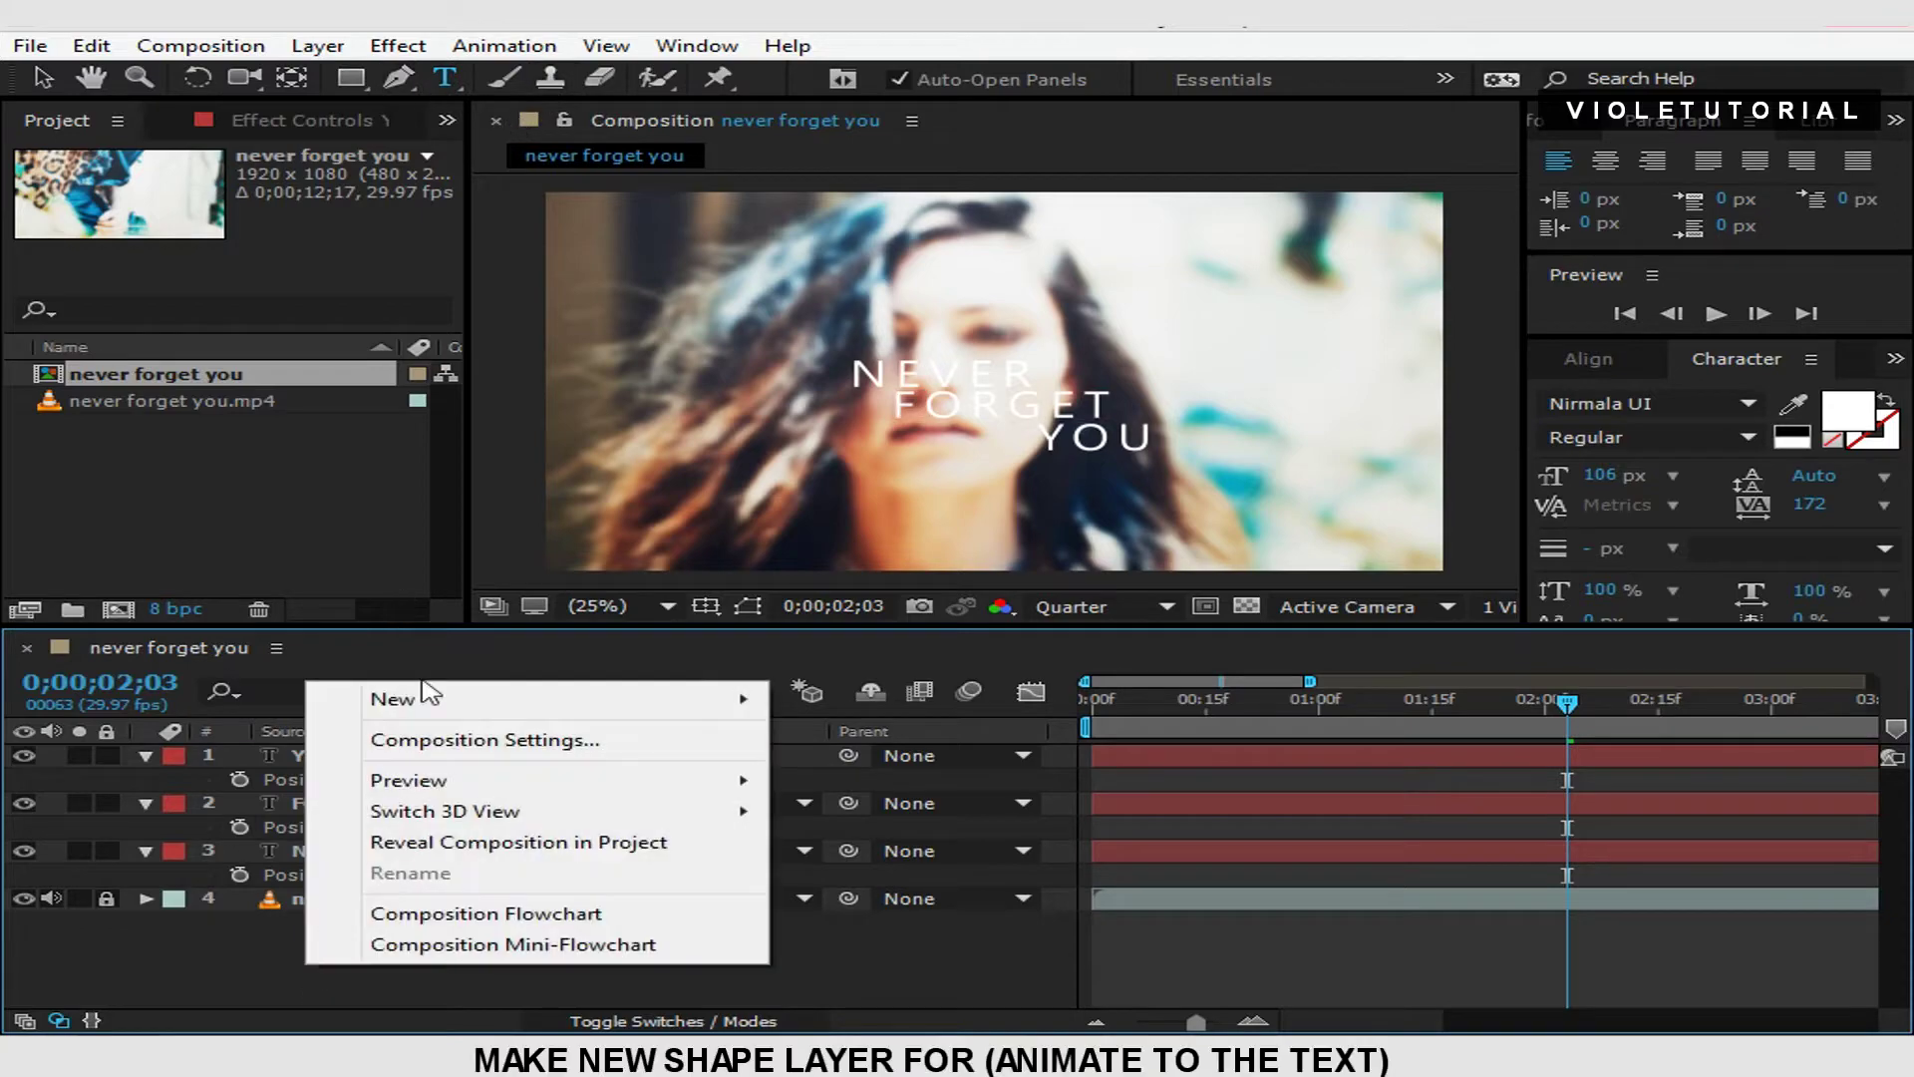
{"action": "mouse_move", "coordinate": [427, 692]}
{"action": "left_click", "coordinate": [798, 895]}
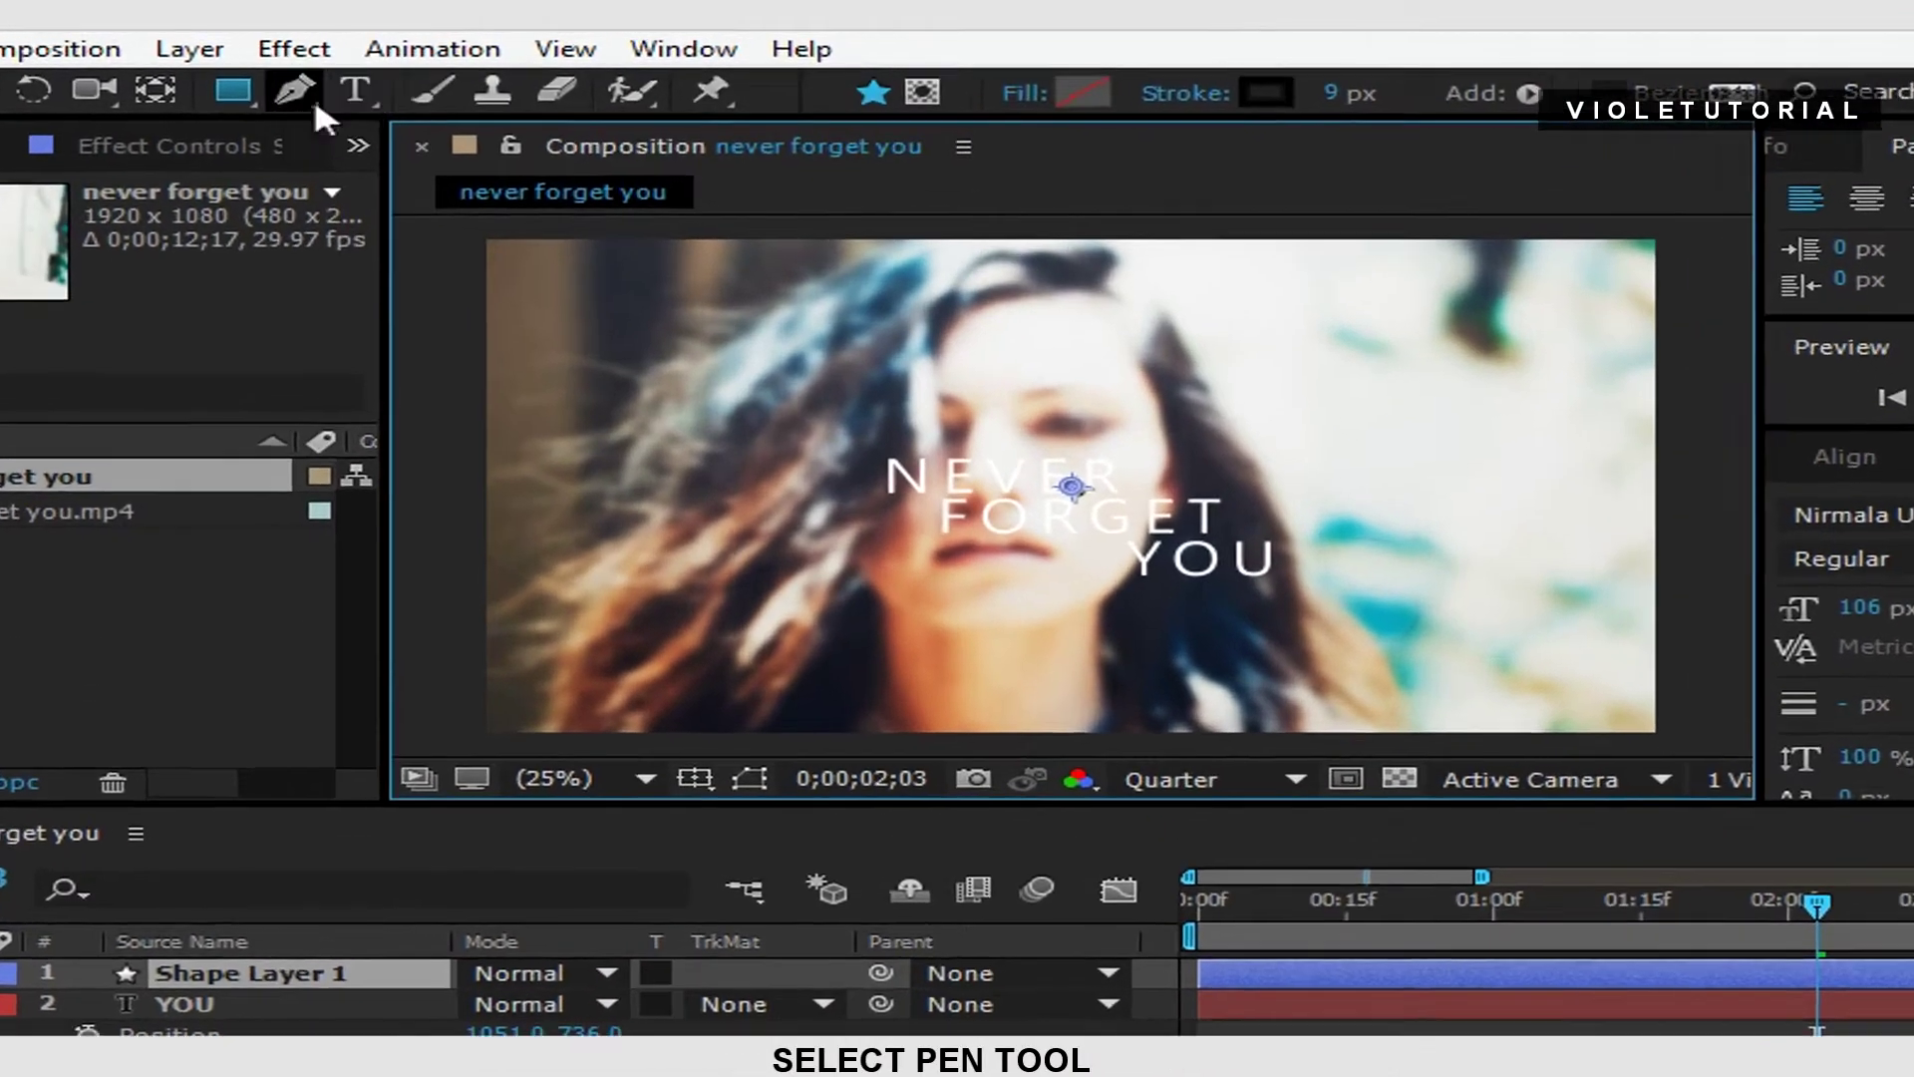
{"action": "left_click", "coordinate": [399, 77]}
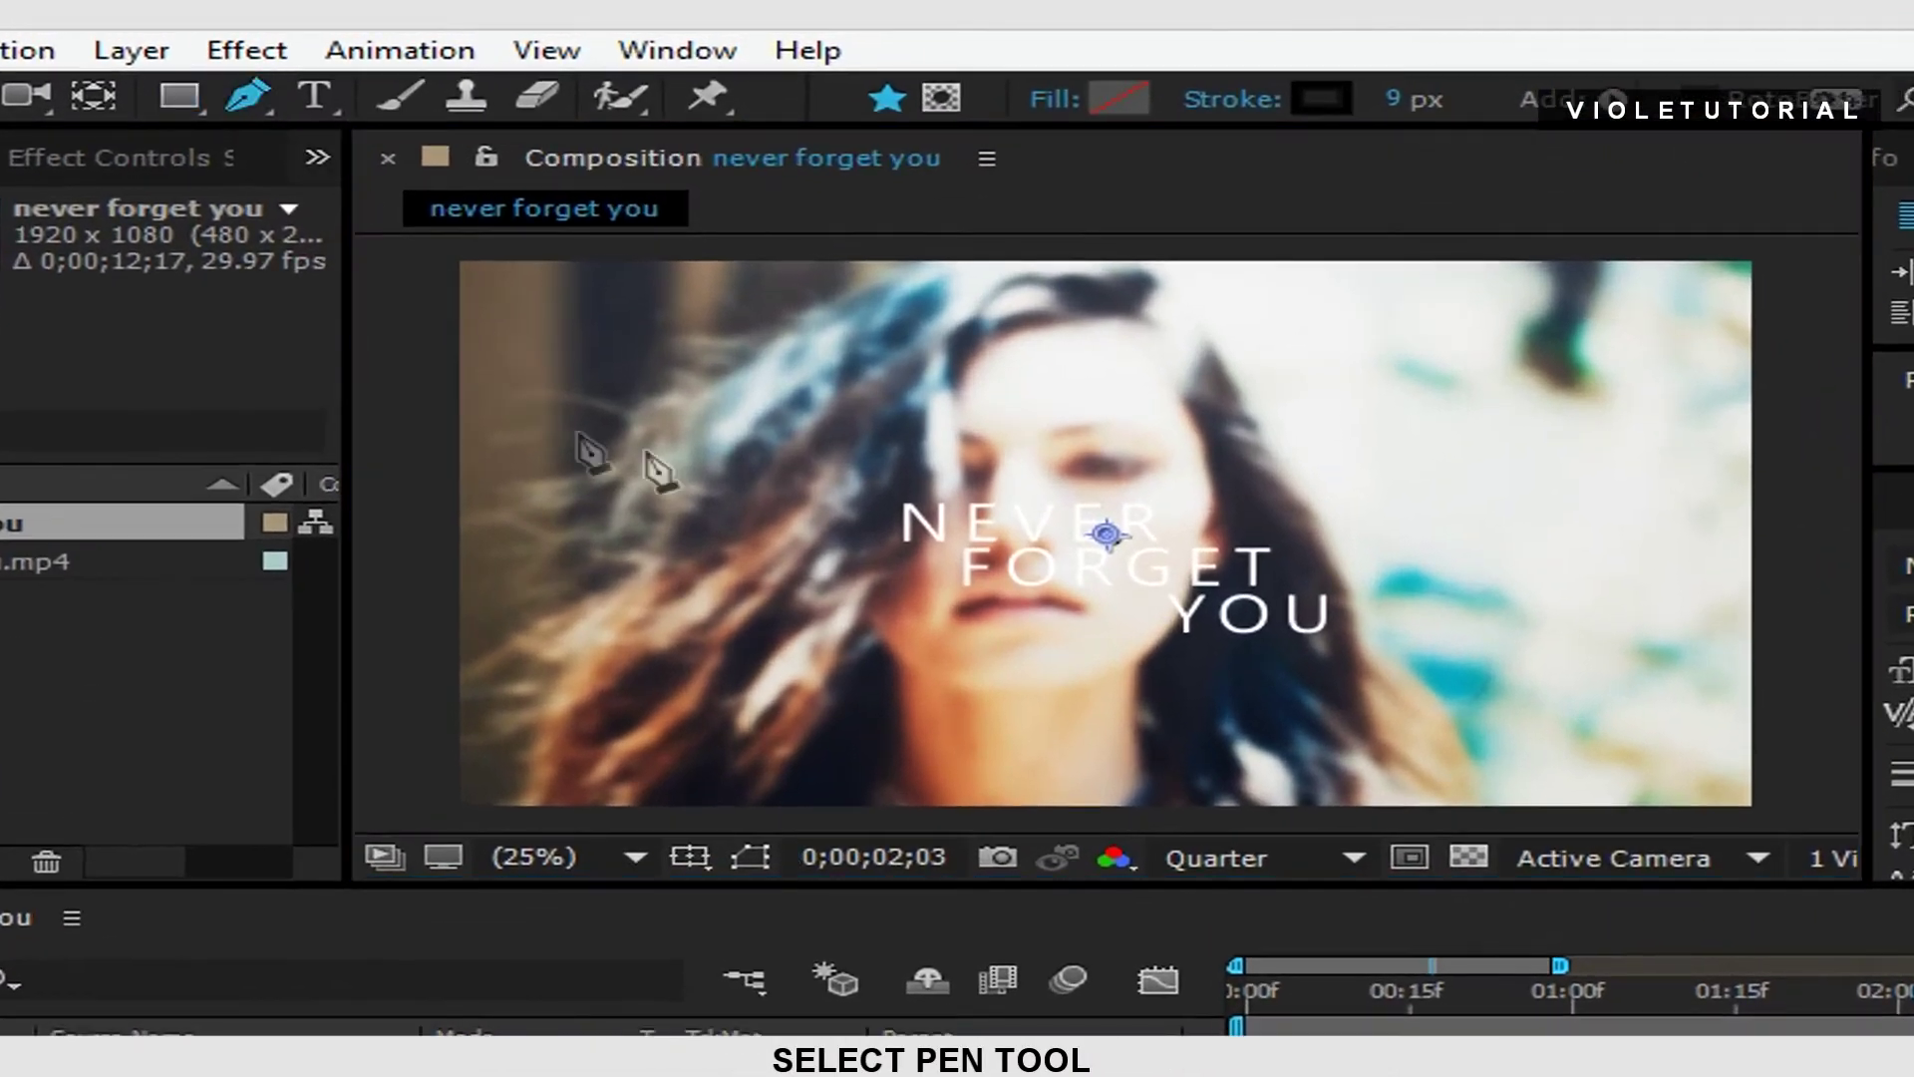
{"action": "left_click", "coordinate": [849, 460]}
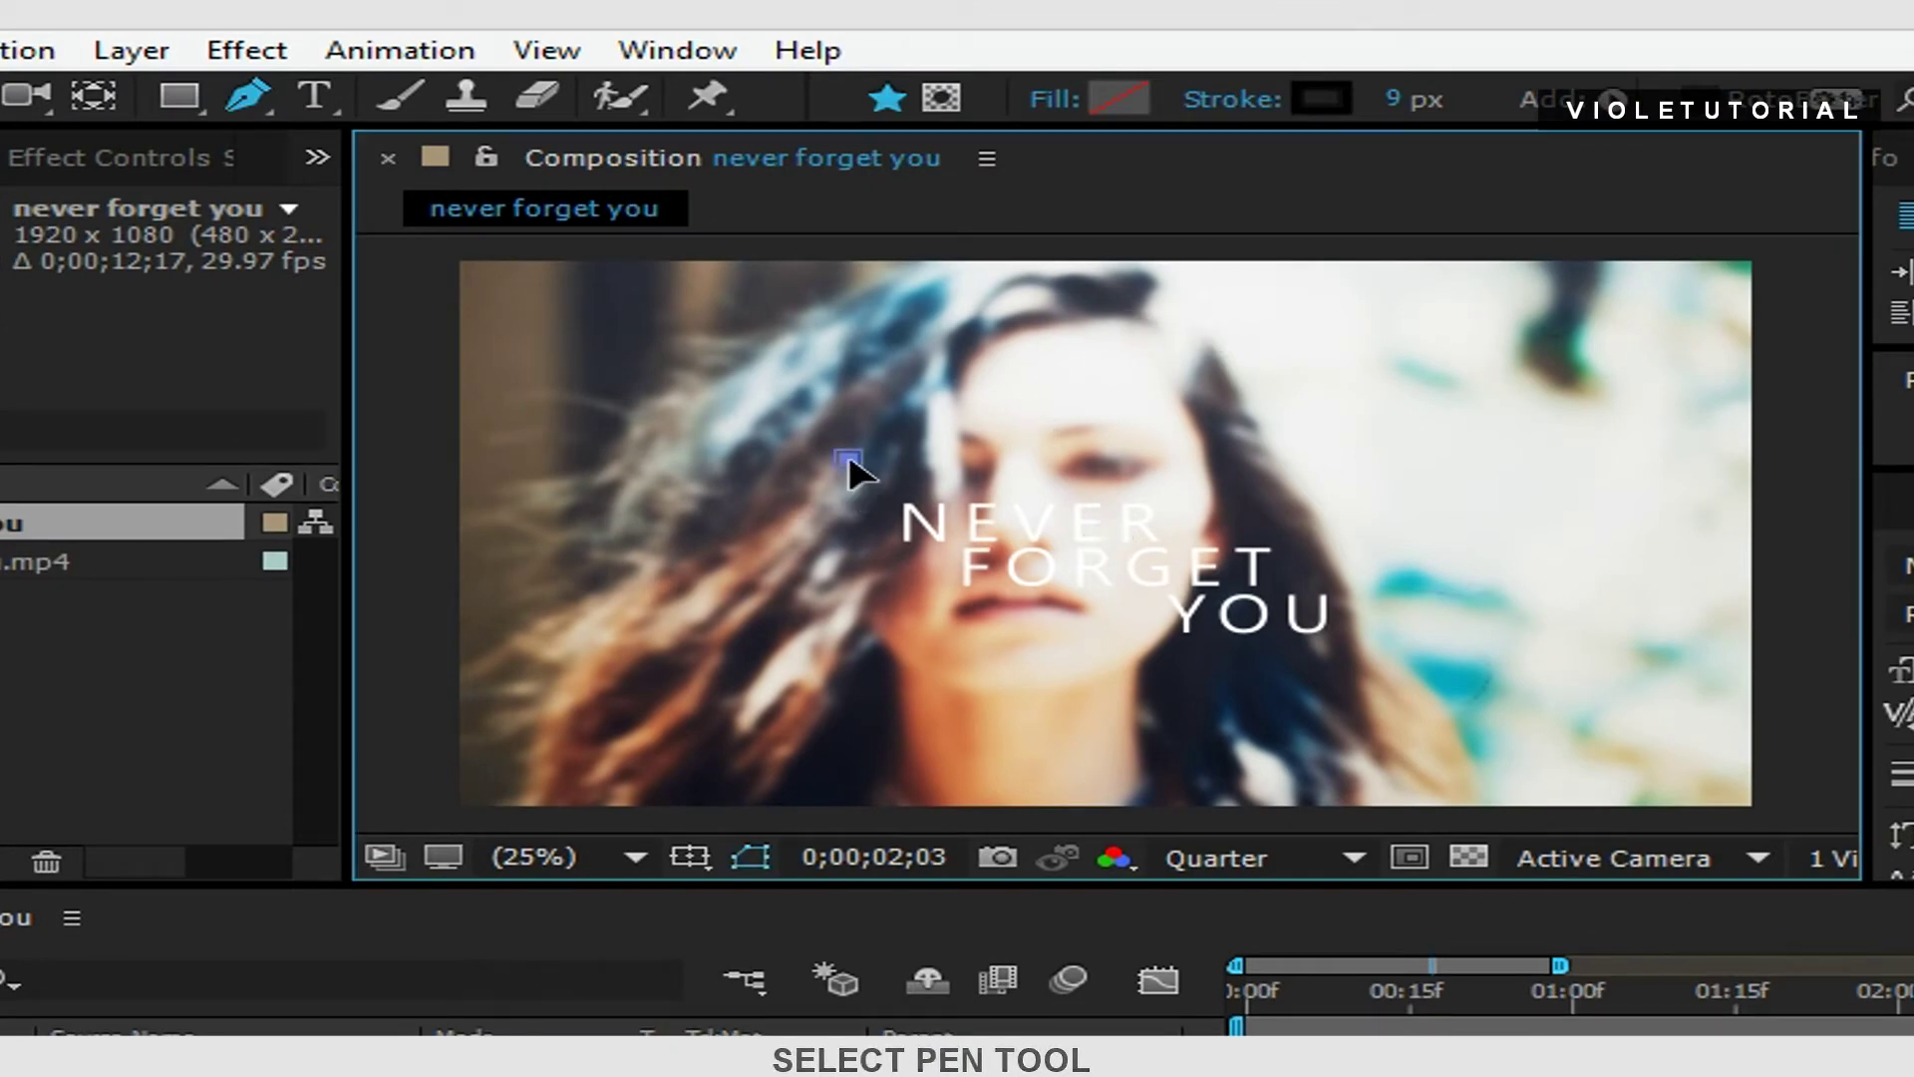
{"action": "left_click", "coordinate": [845, 679]}
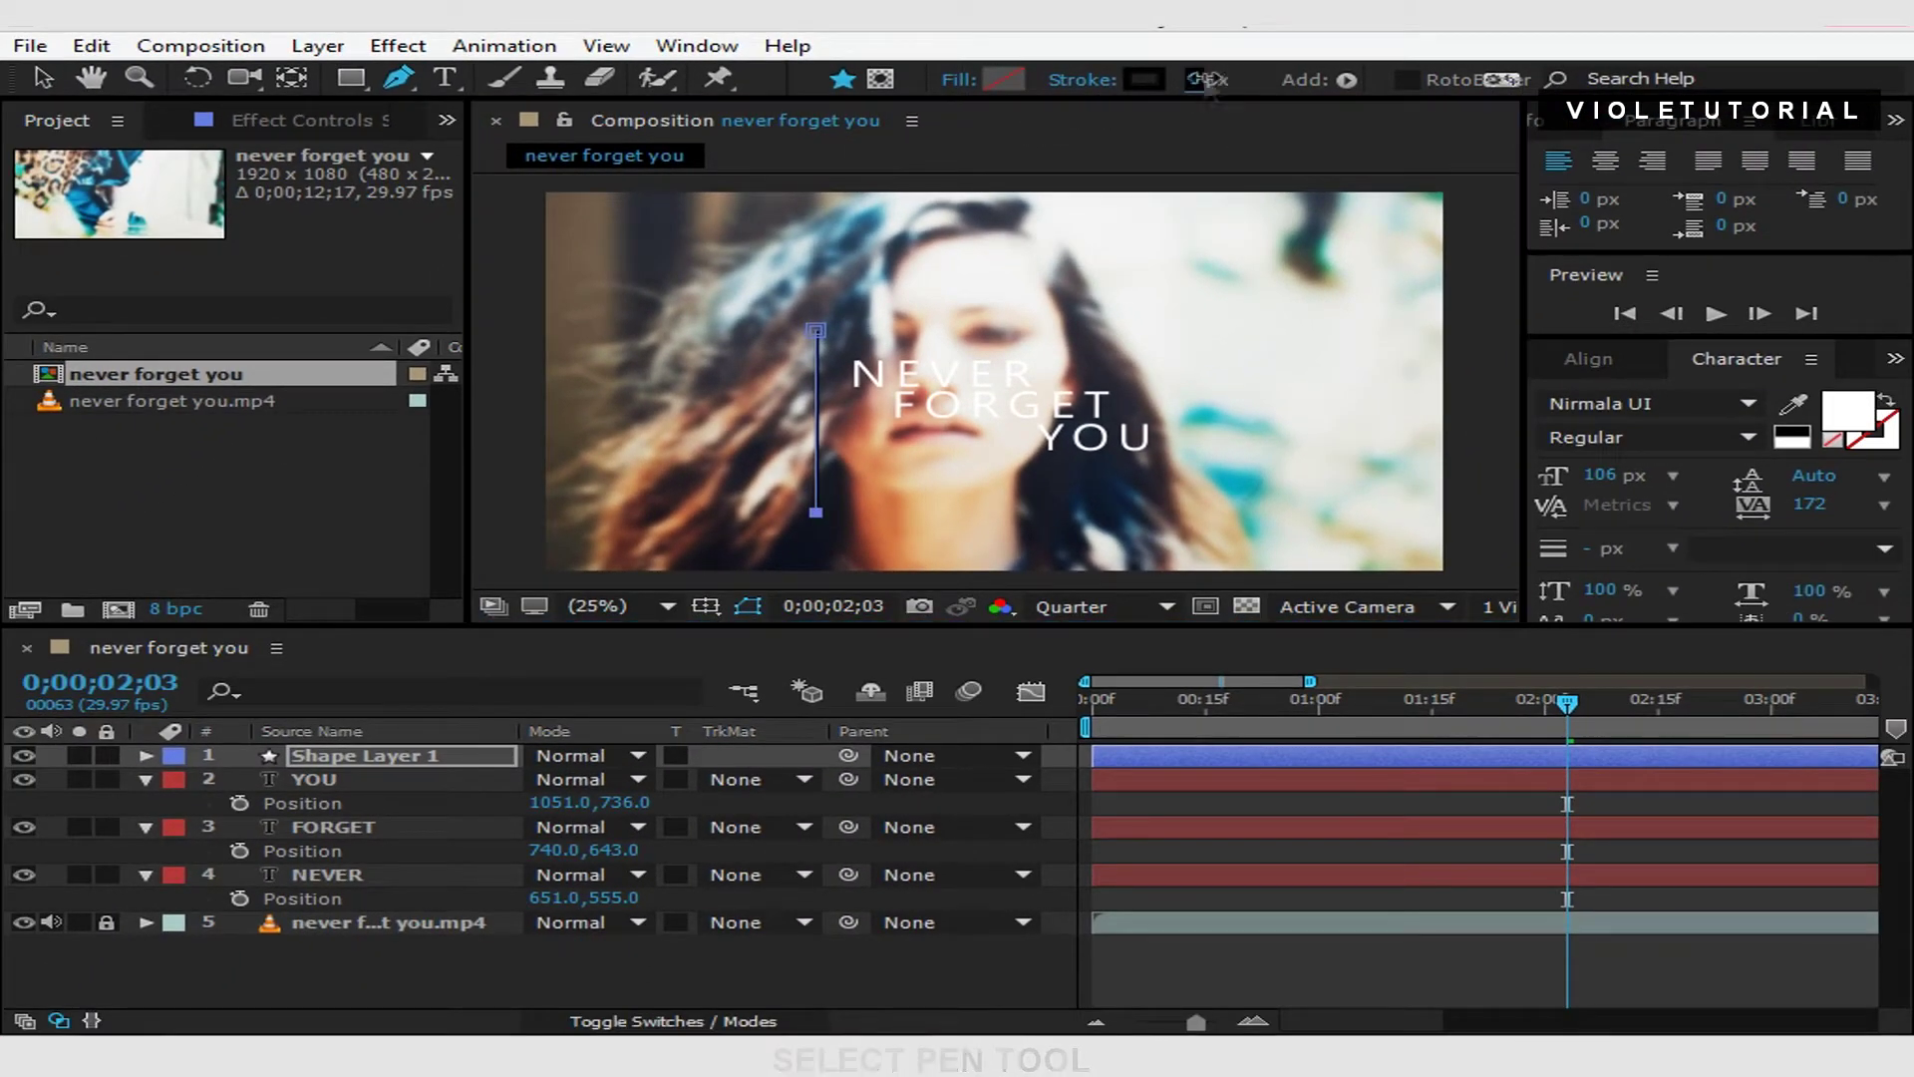
Set the vertical line's stroke width to 17 px and move Shape Layer 1 directly below the NEVER layer.
{"action": "left_click_drag", "start_coordinate": [1204, 80], "coordinate": [1222, 77]}
{"action": "key", "text": "v"}
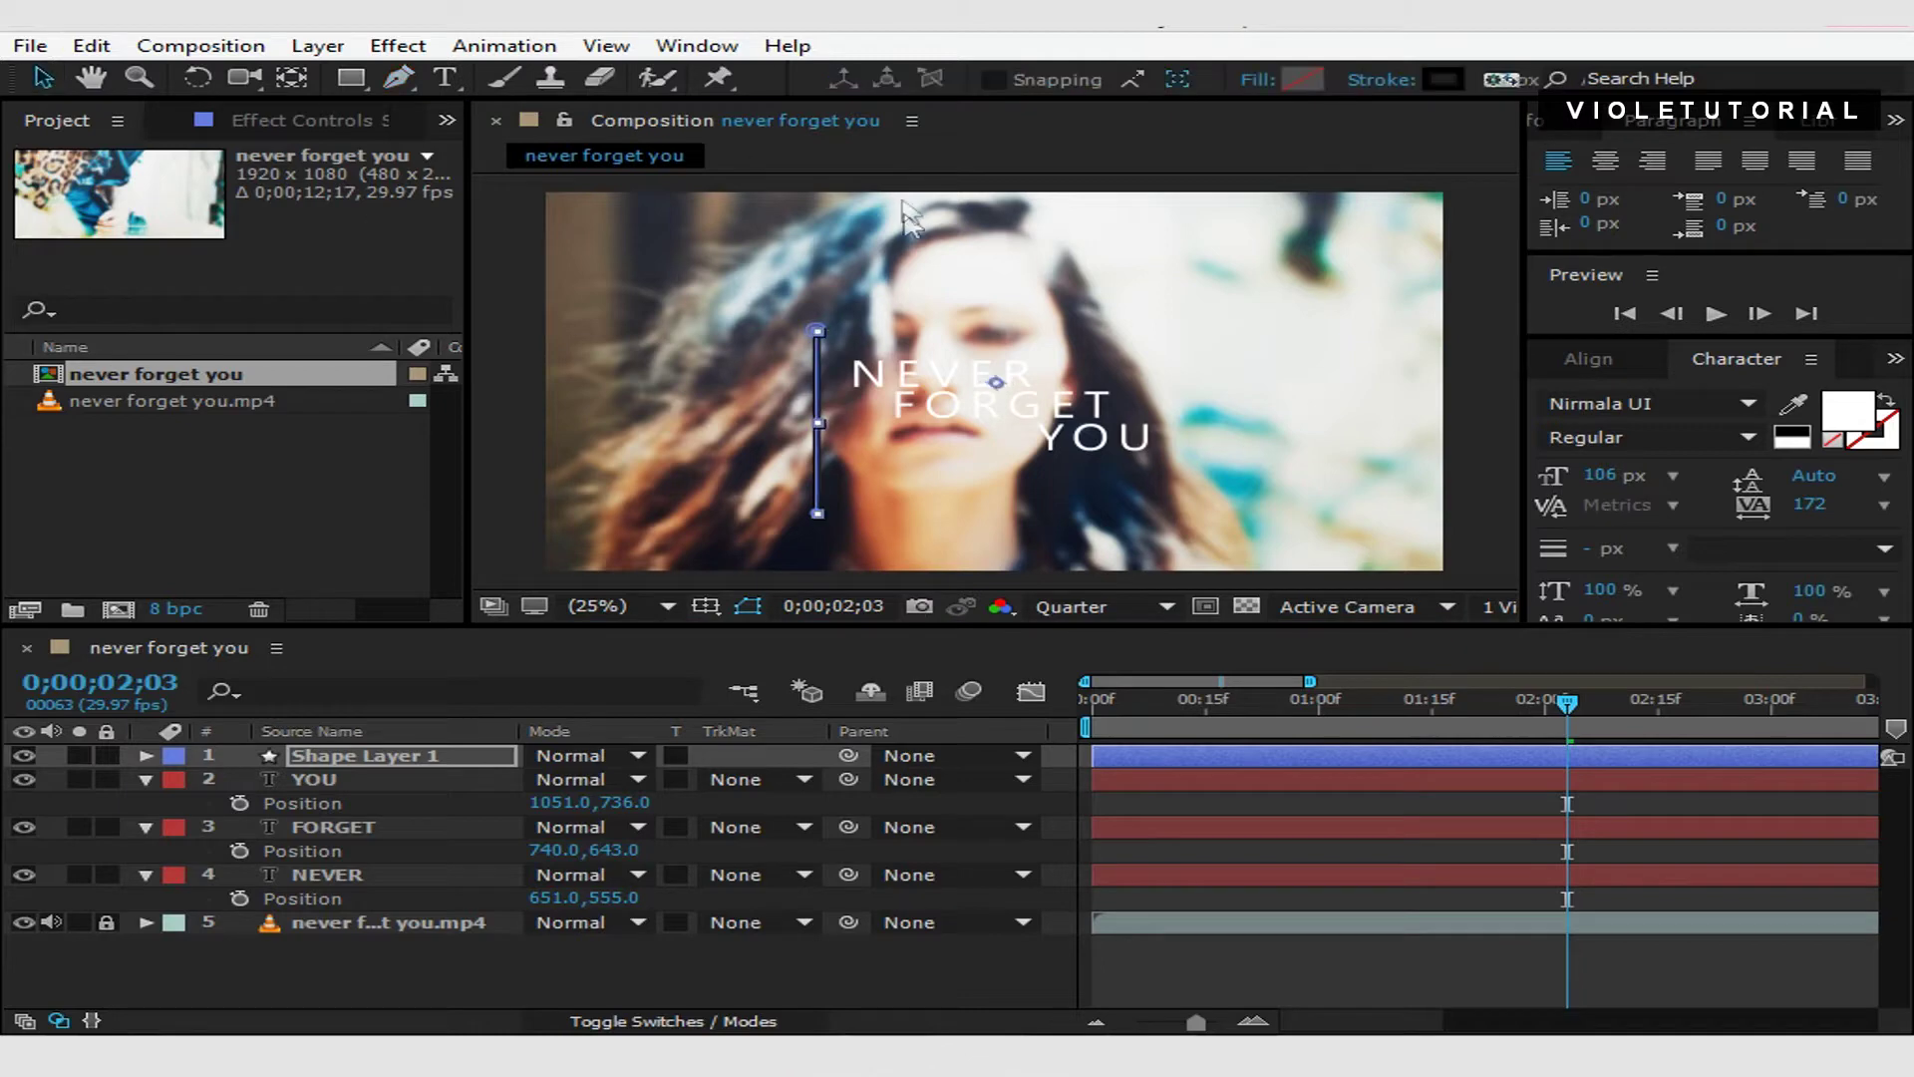
{"action": "left_click", "coordinate": [995, 257]}
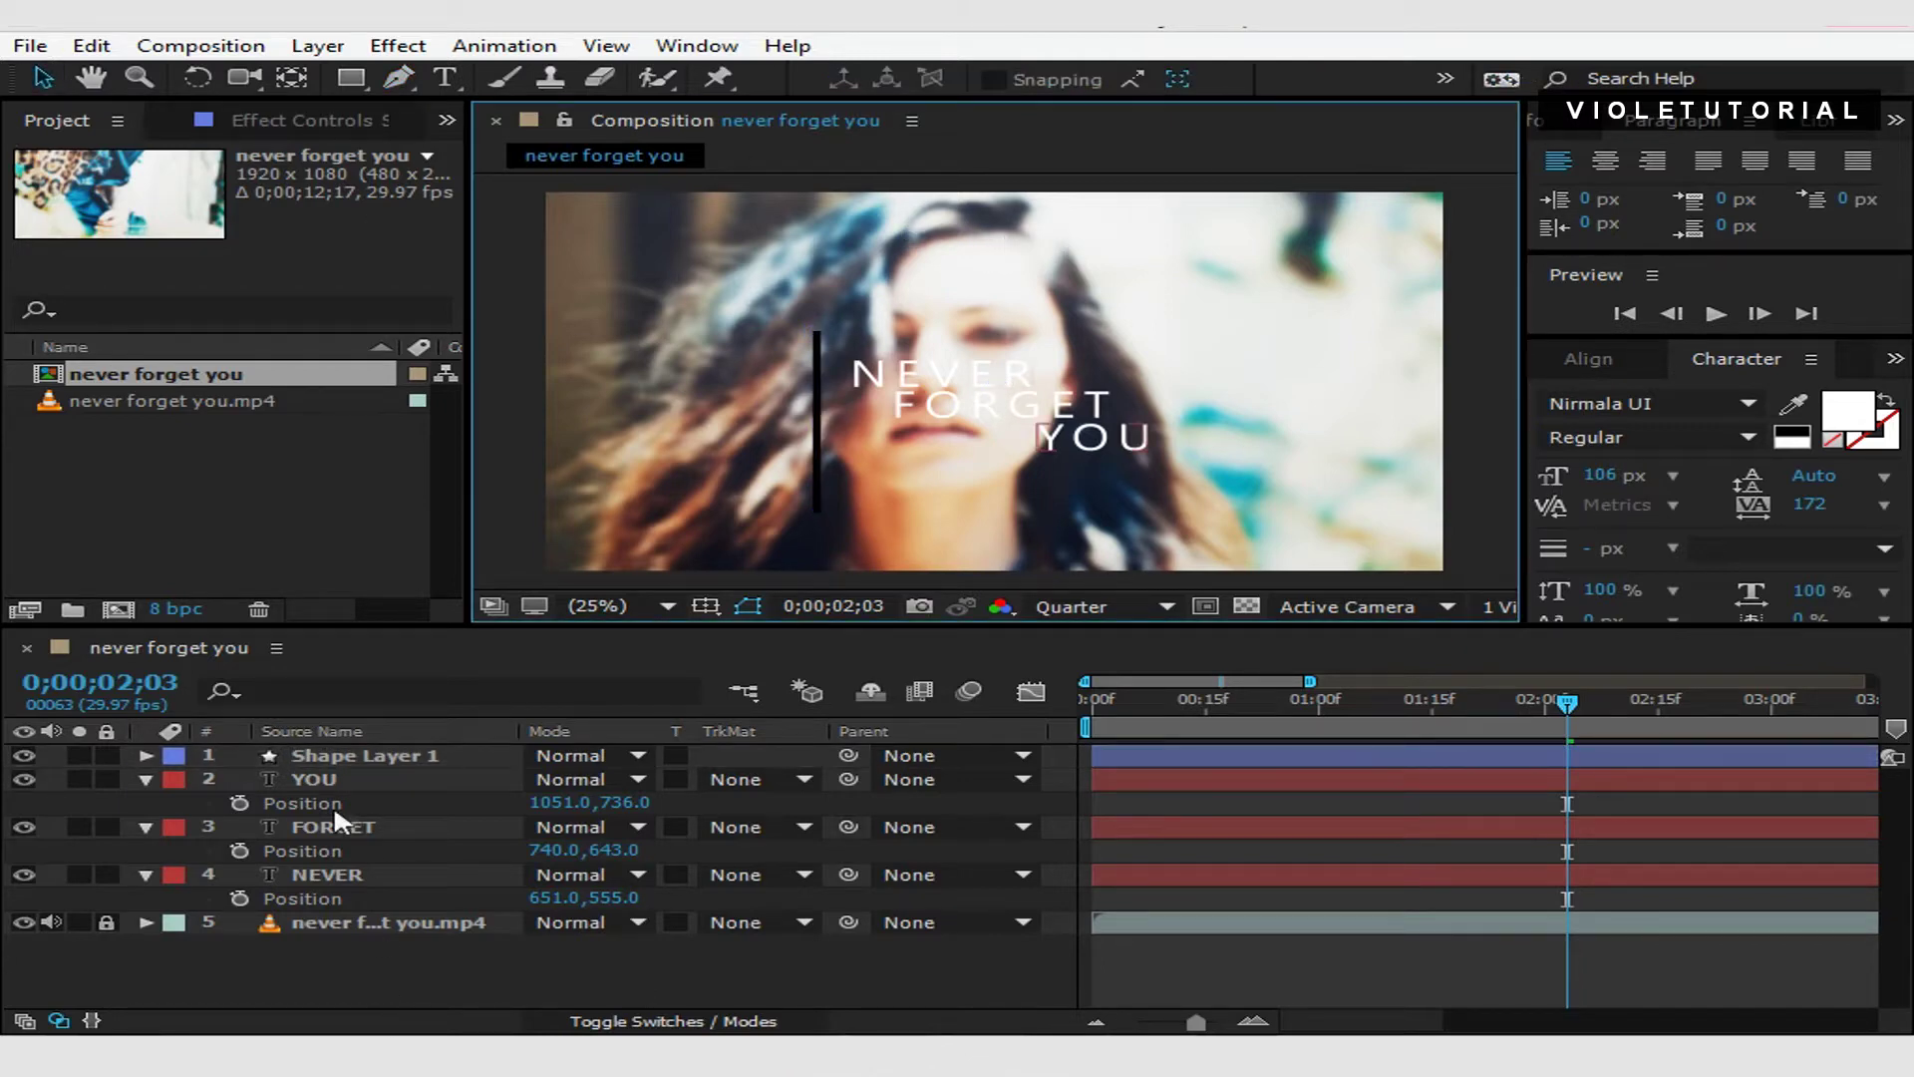
{"action": "left_click", "coordinate": [333, 878]}
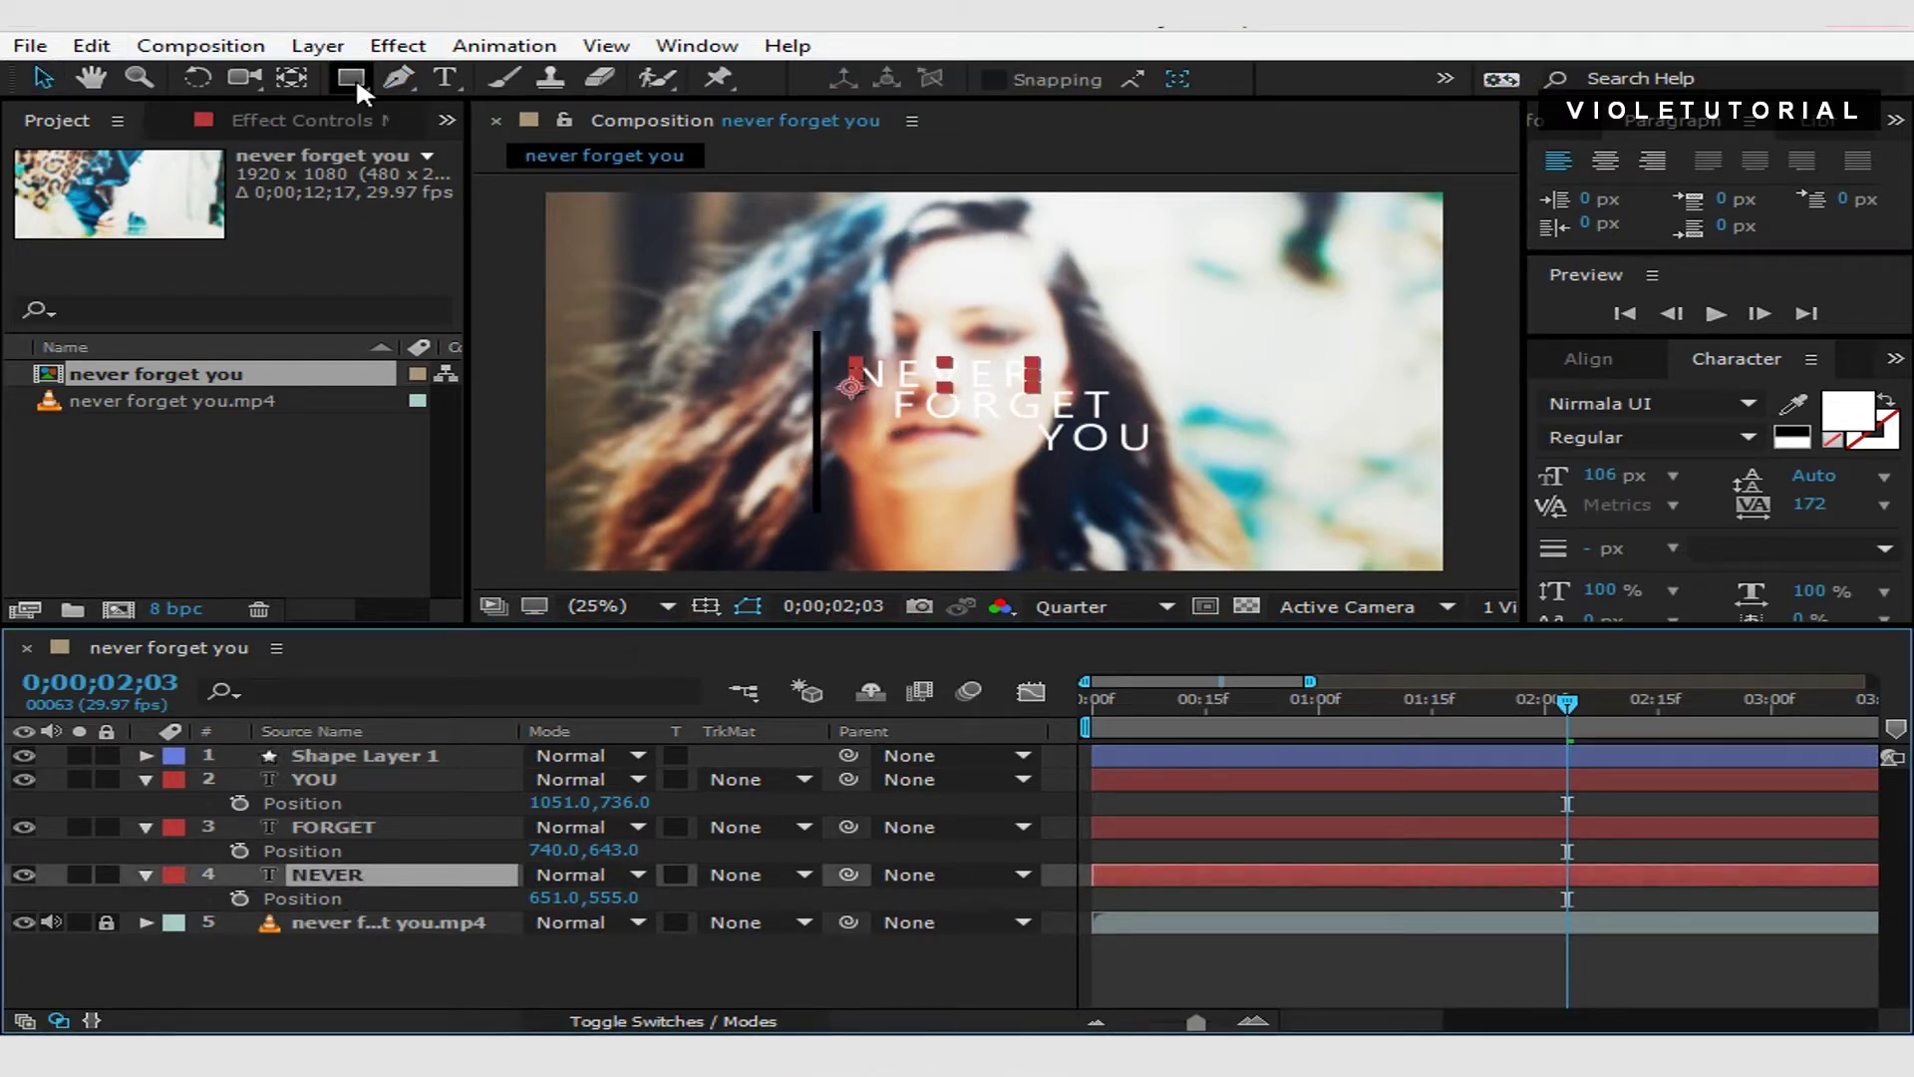
{"action": "left_click_drag", "start_coordinate": [367, 757], "coordinate": [345, 897]}
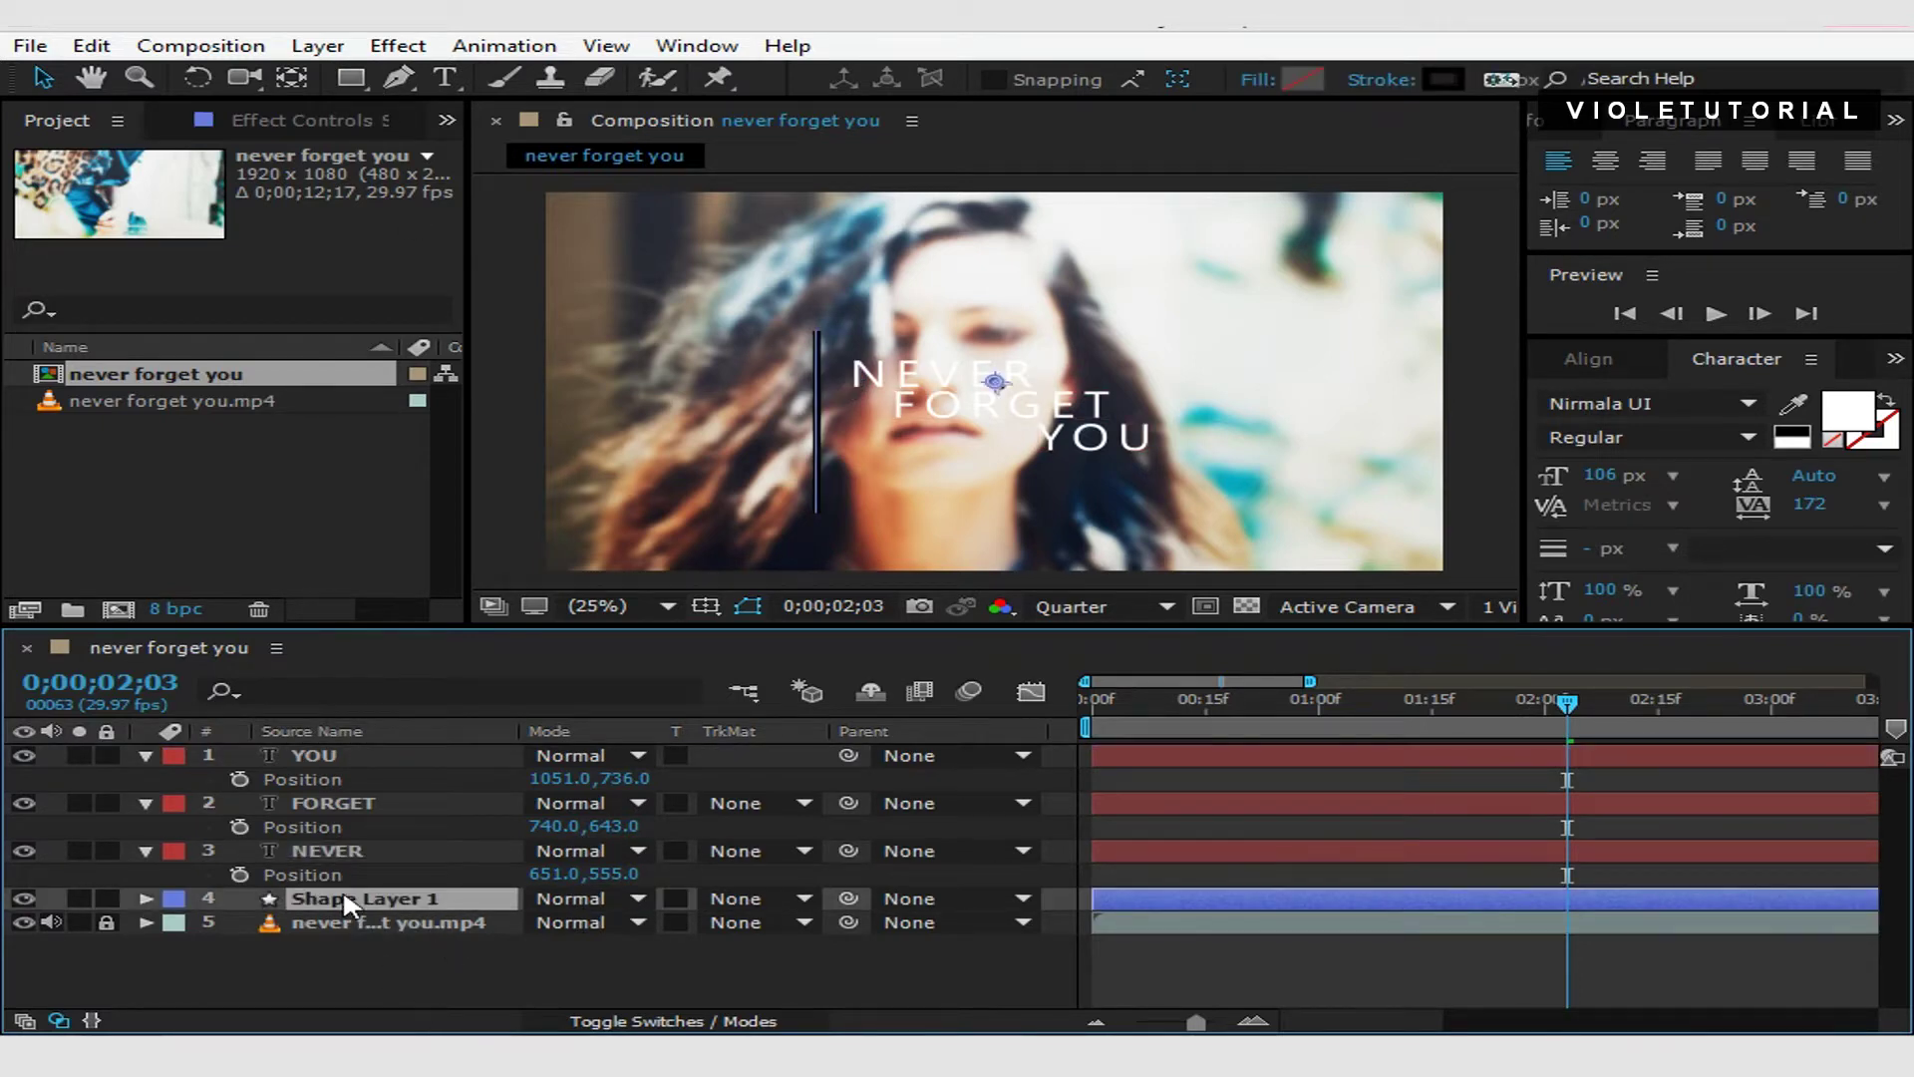
Add Trim Paths to the contents of Shape Layer 1.
{"action": "left_click", "coordinate": [145, 898]}
{"action": "left_click_drag", "start_coordinate": [1567, 703], "coordinate": [1129, 741]}
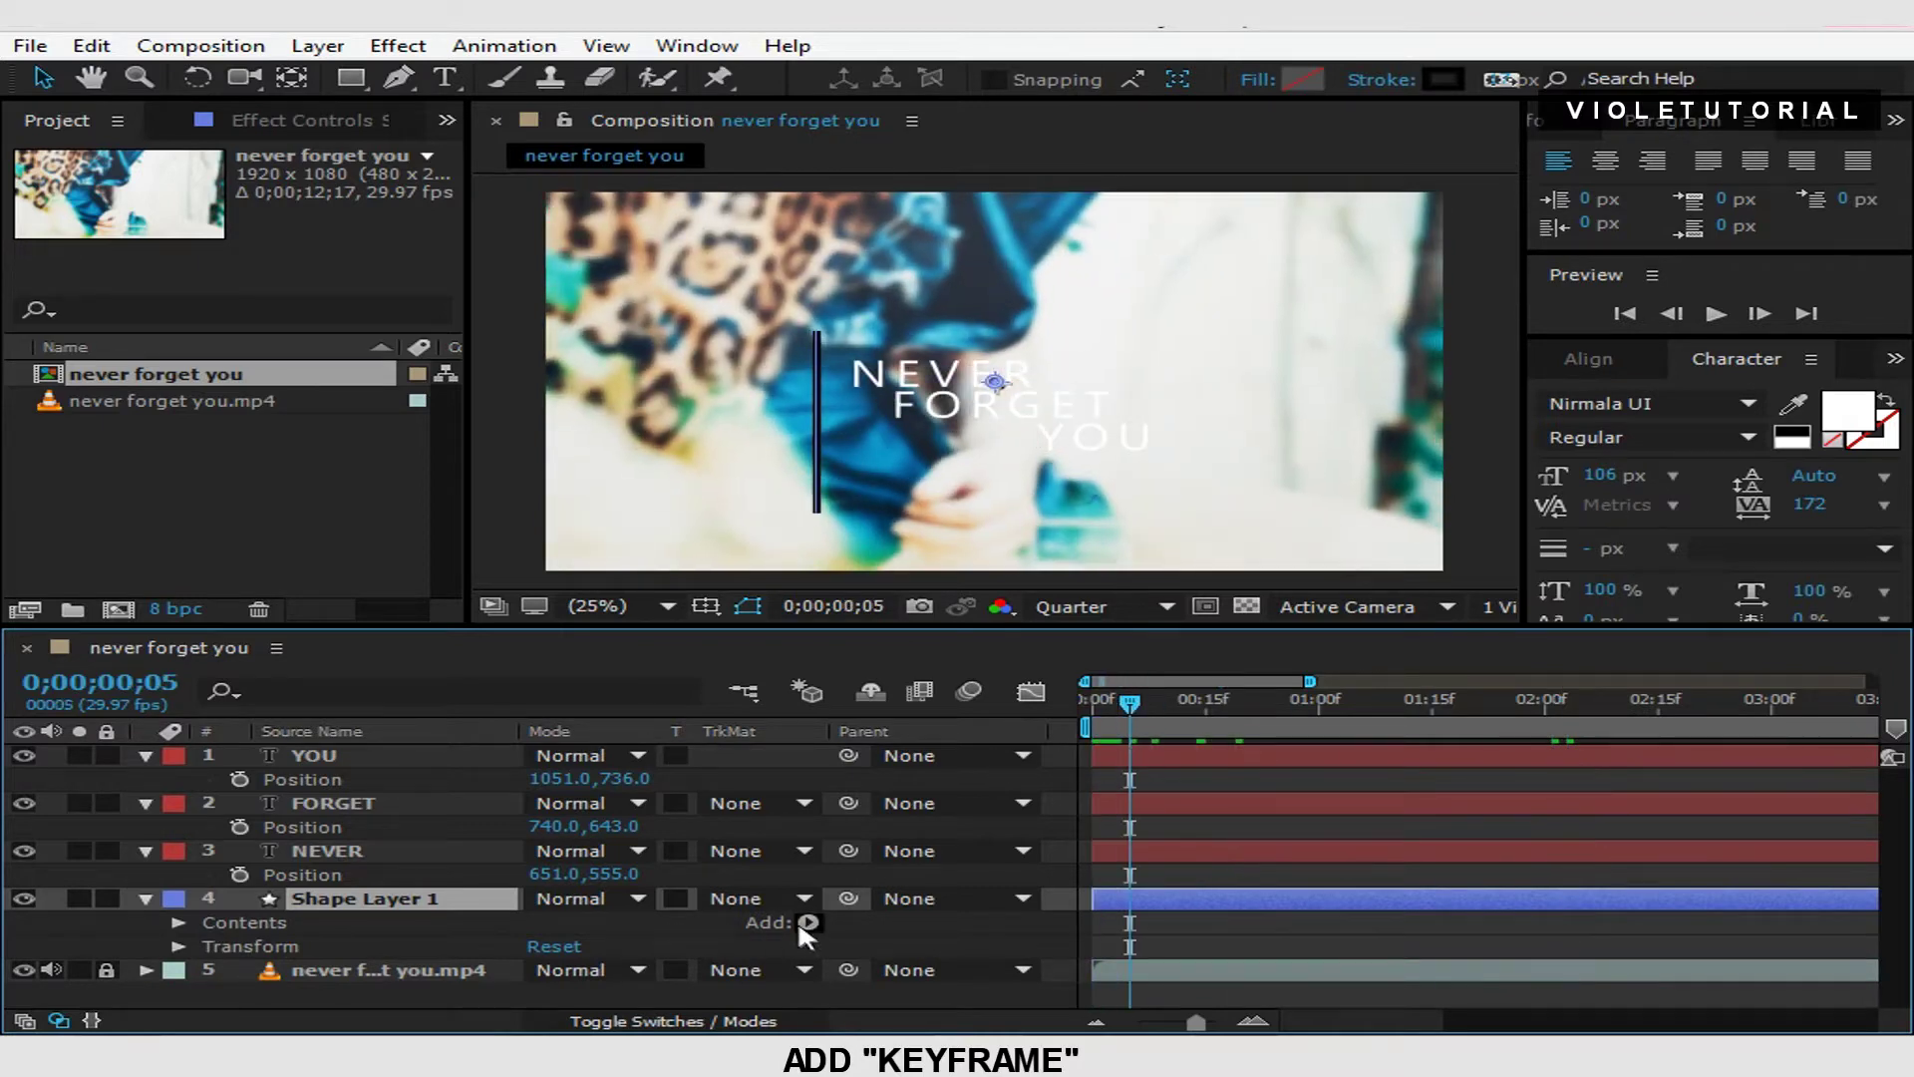
{"action": "left_click", "coordinate": [808, 922]}
{"action": "left_click", "coordinate": [927, 771]}
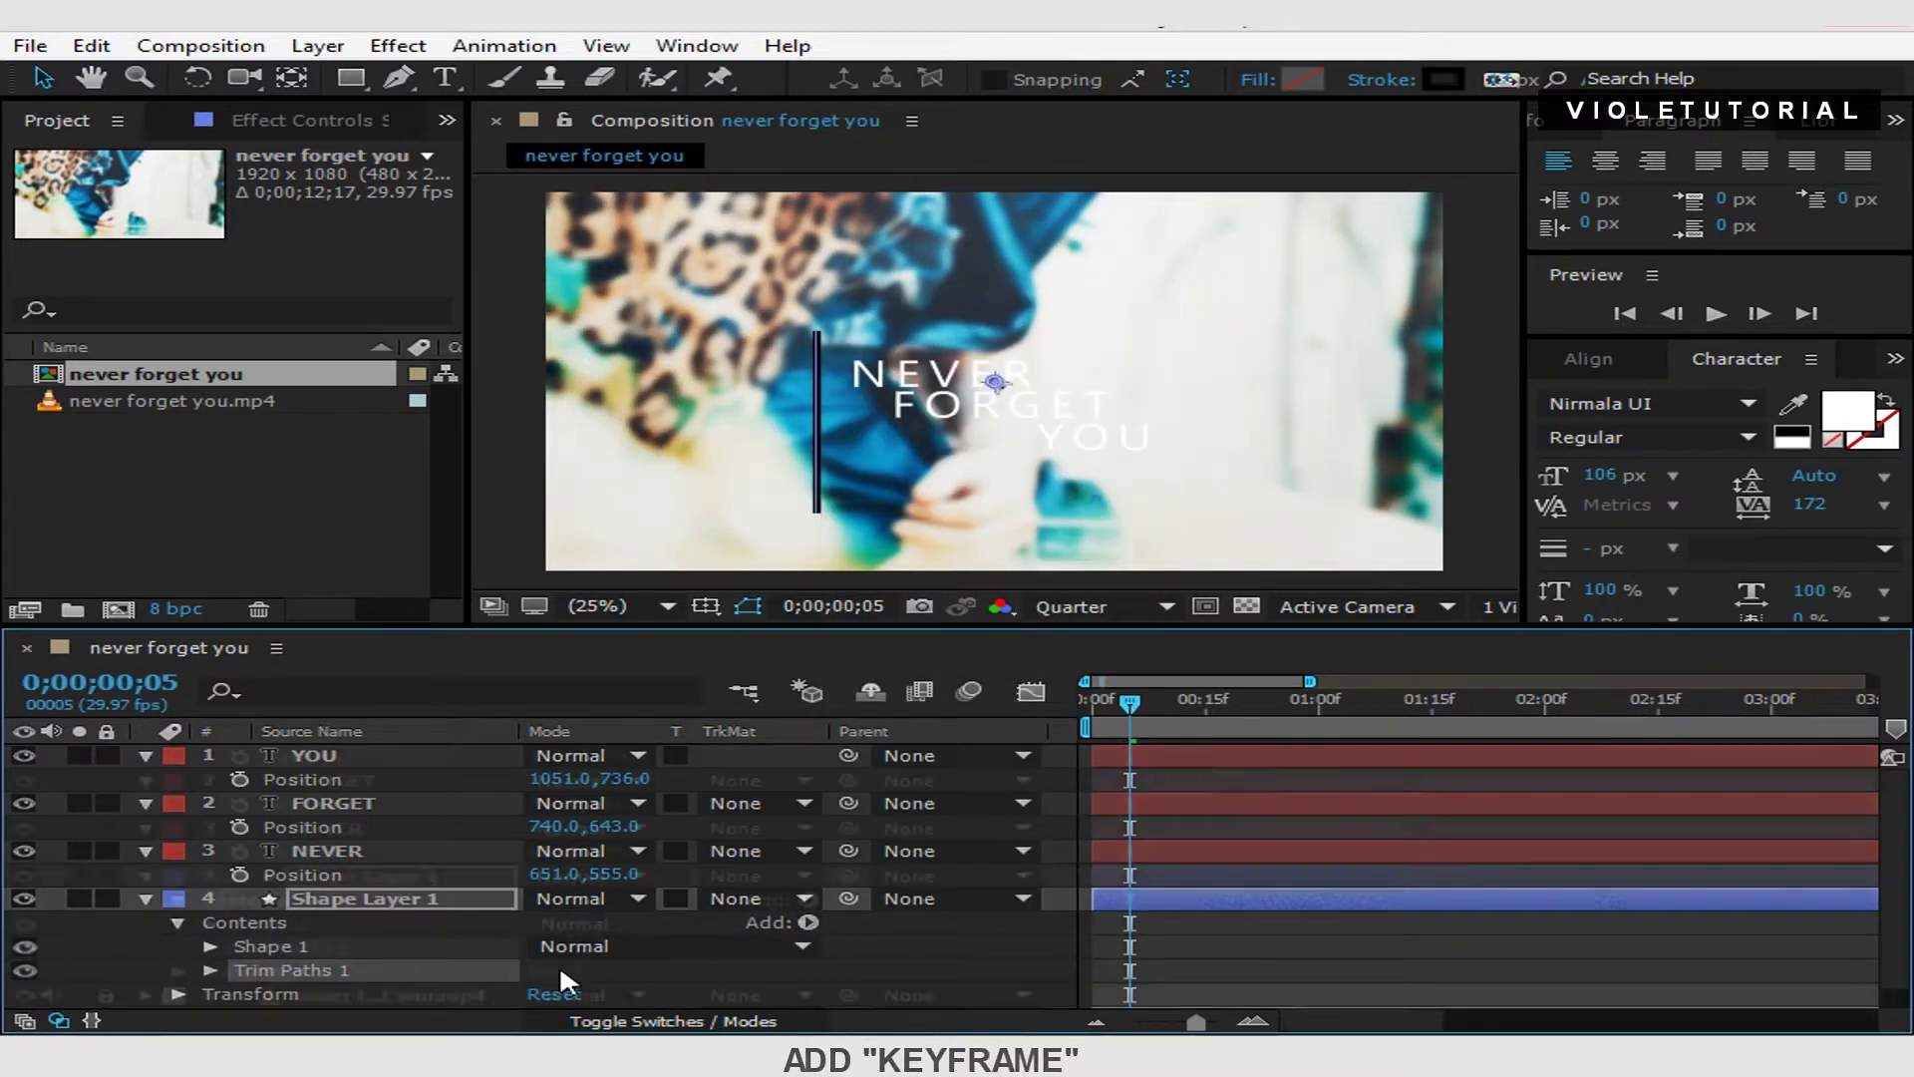
Keyframe the Trim Paths End value from 0% at 0;00;00;01 to 100% at 0;00;00;09.
{"action": "scroll", "coordinate": [560, 972], "scroll_direction": "down", "scroll_amount": 1}
{"action": "left_click", "coordinate": [214, 949]}
{"action": "scroll", "coordinate": [453, 914], "scroll_direction": "down", "scroll_amount": 4}
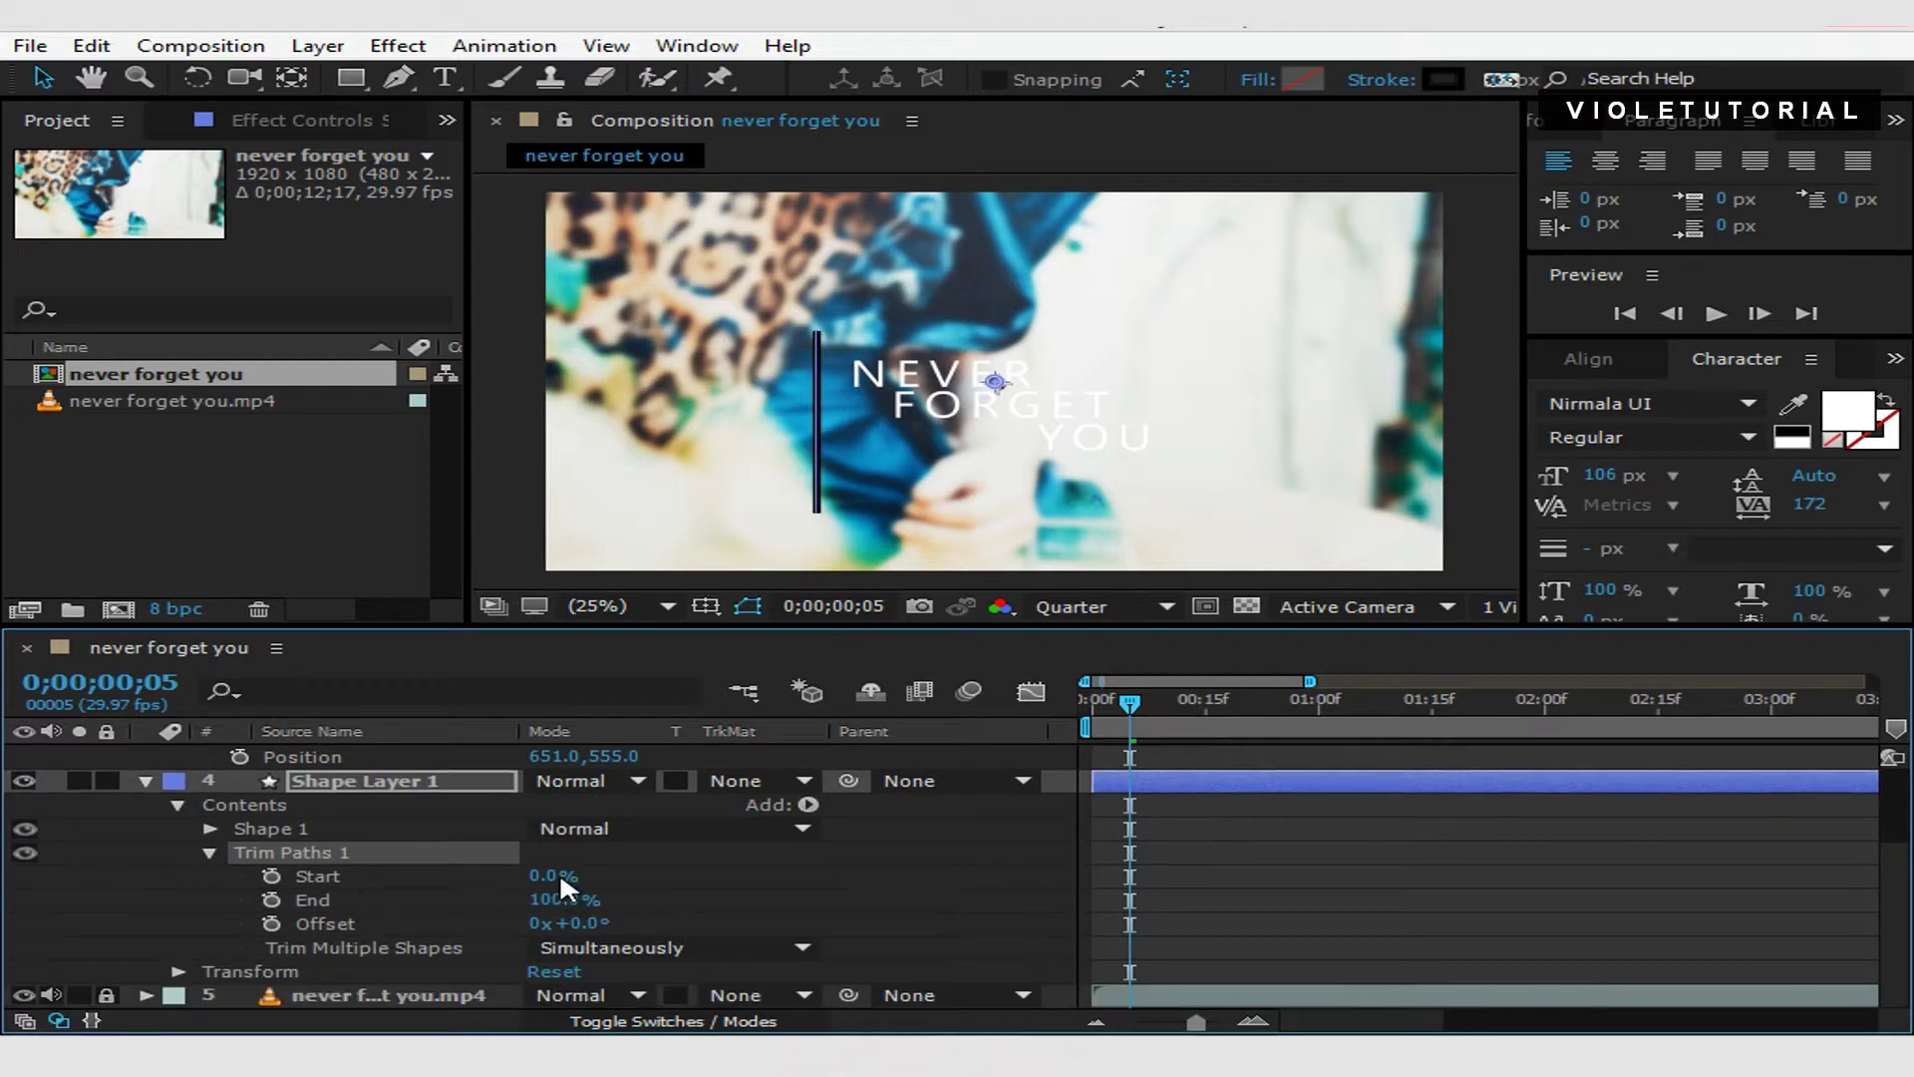
{"action": "mouse_move", "coordinate": [542, 876]}
{"action": "left_mouse_down"}
{"action": "mouse_move", "coordinate": [552, 864]}
{"action": "mouse_move", "coordinate": [380, 876]}
{"action": "left_mouse_up"}
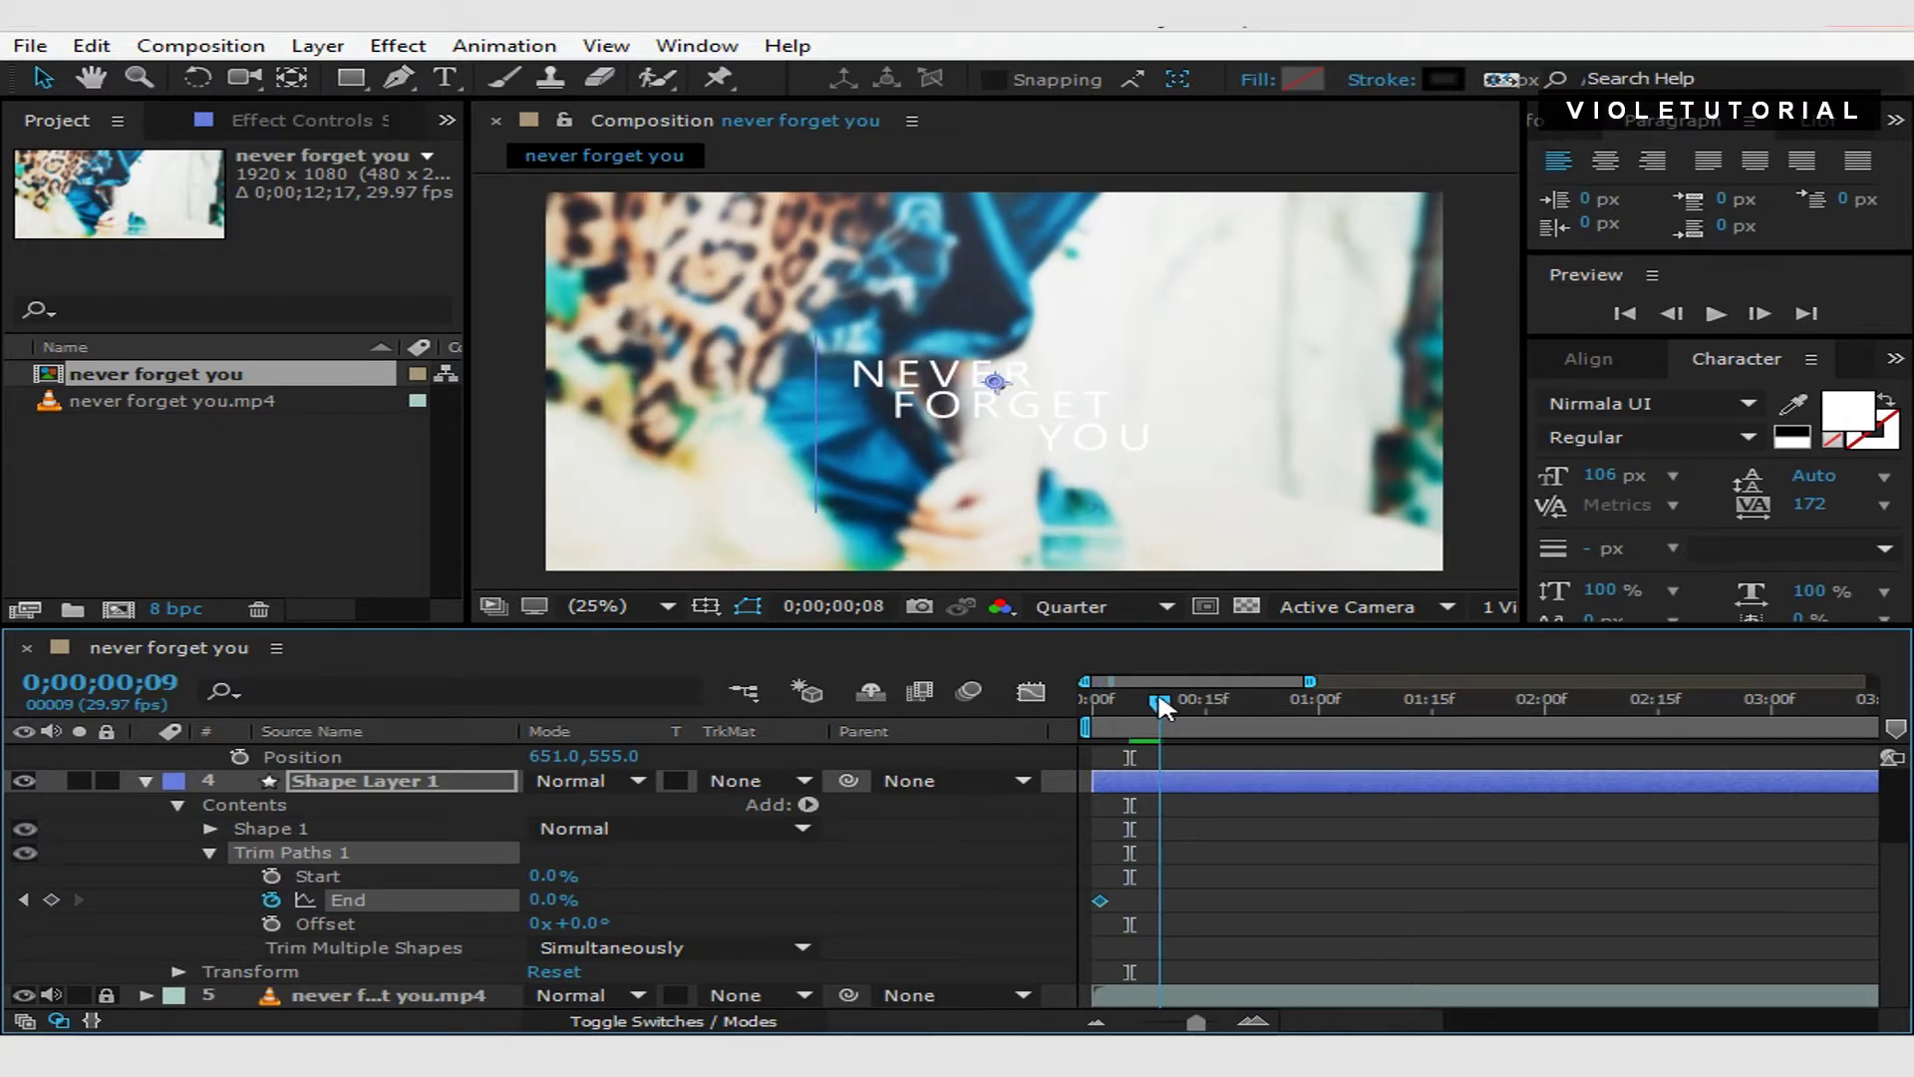
{"action": "left_click", "coordinate": [890, 900]}
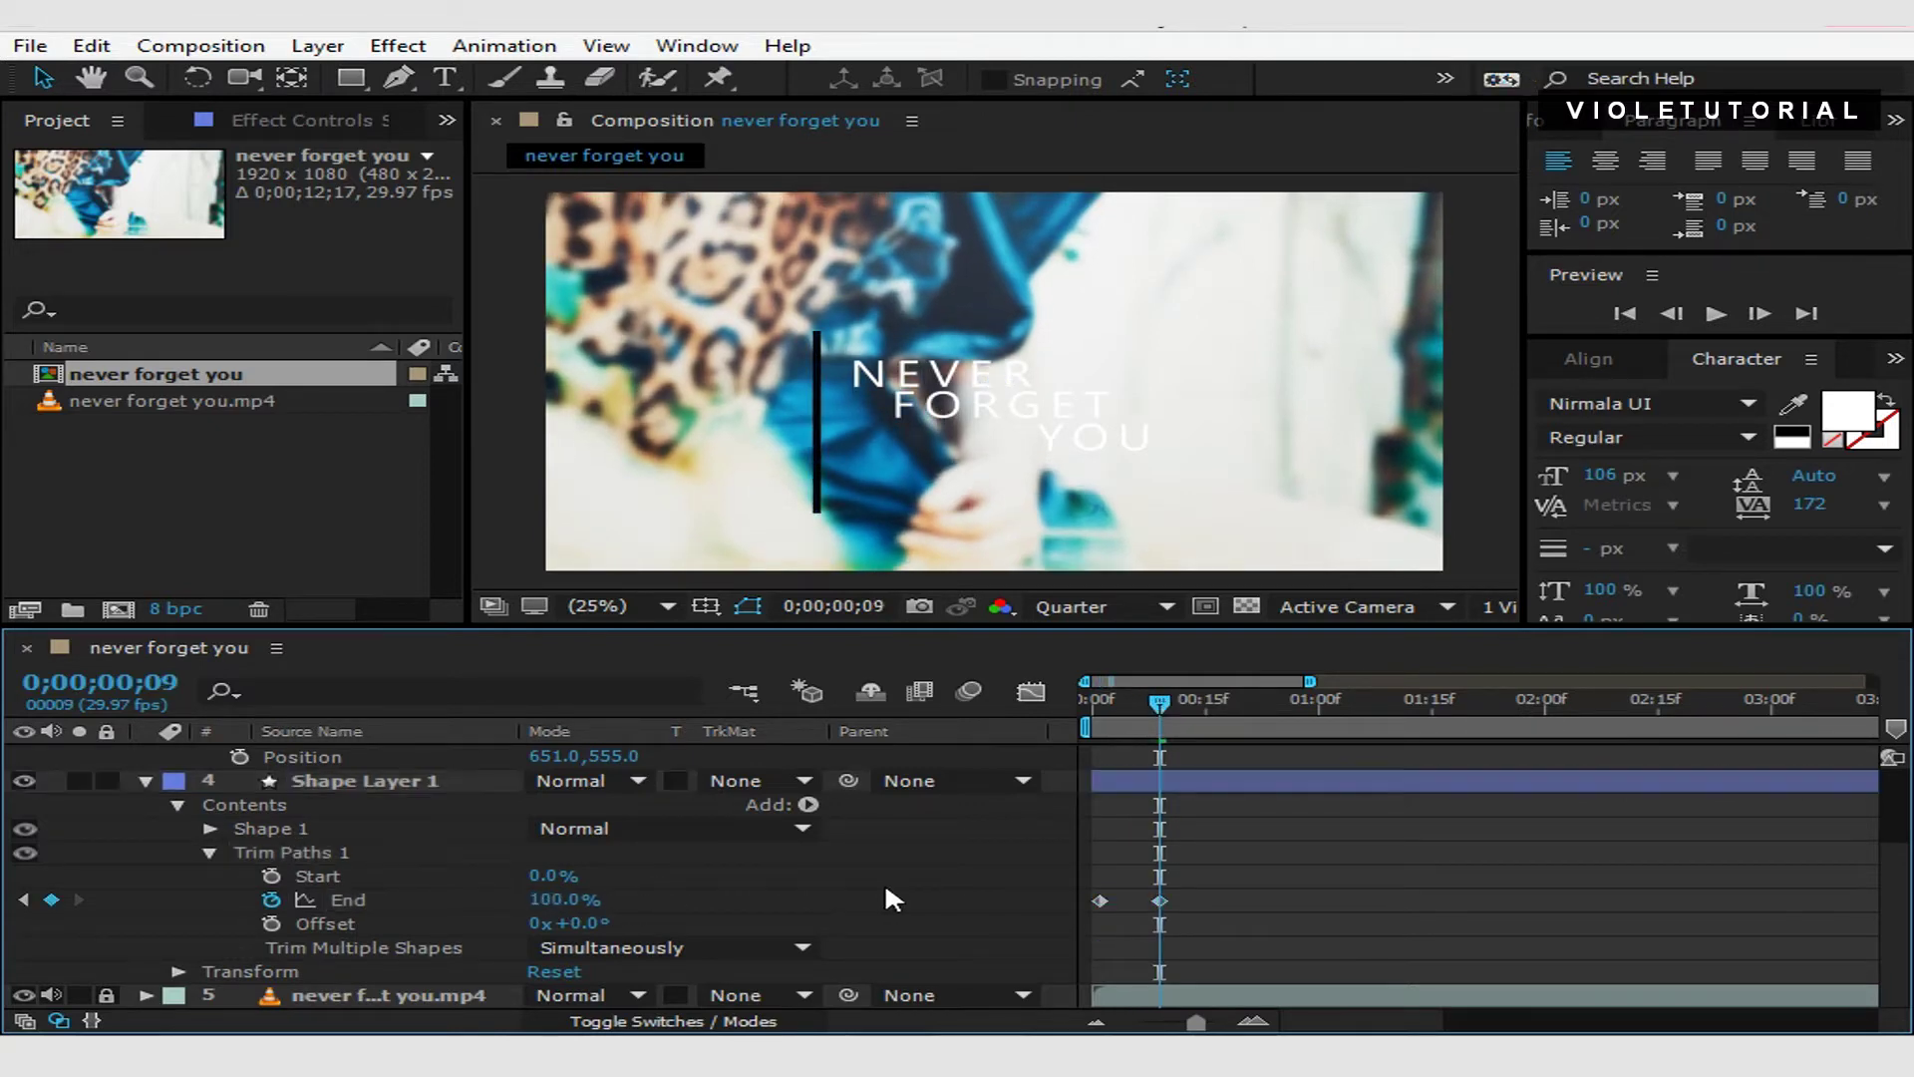
Shift the last Trim Paths End keyframe to about frame 12, Easy Ease the keyframes with a Graph Editor adjustment, and preview the line.
{"action": "left_click", "coordinate": [1162, 900]}
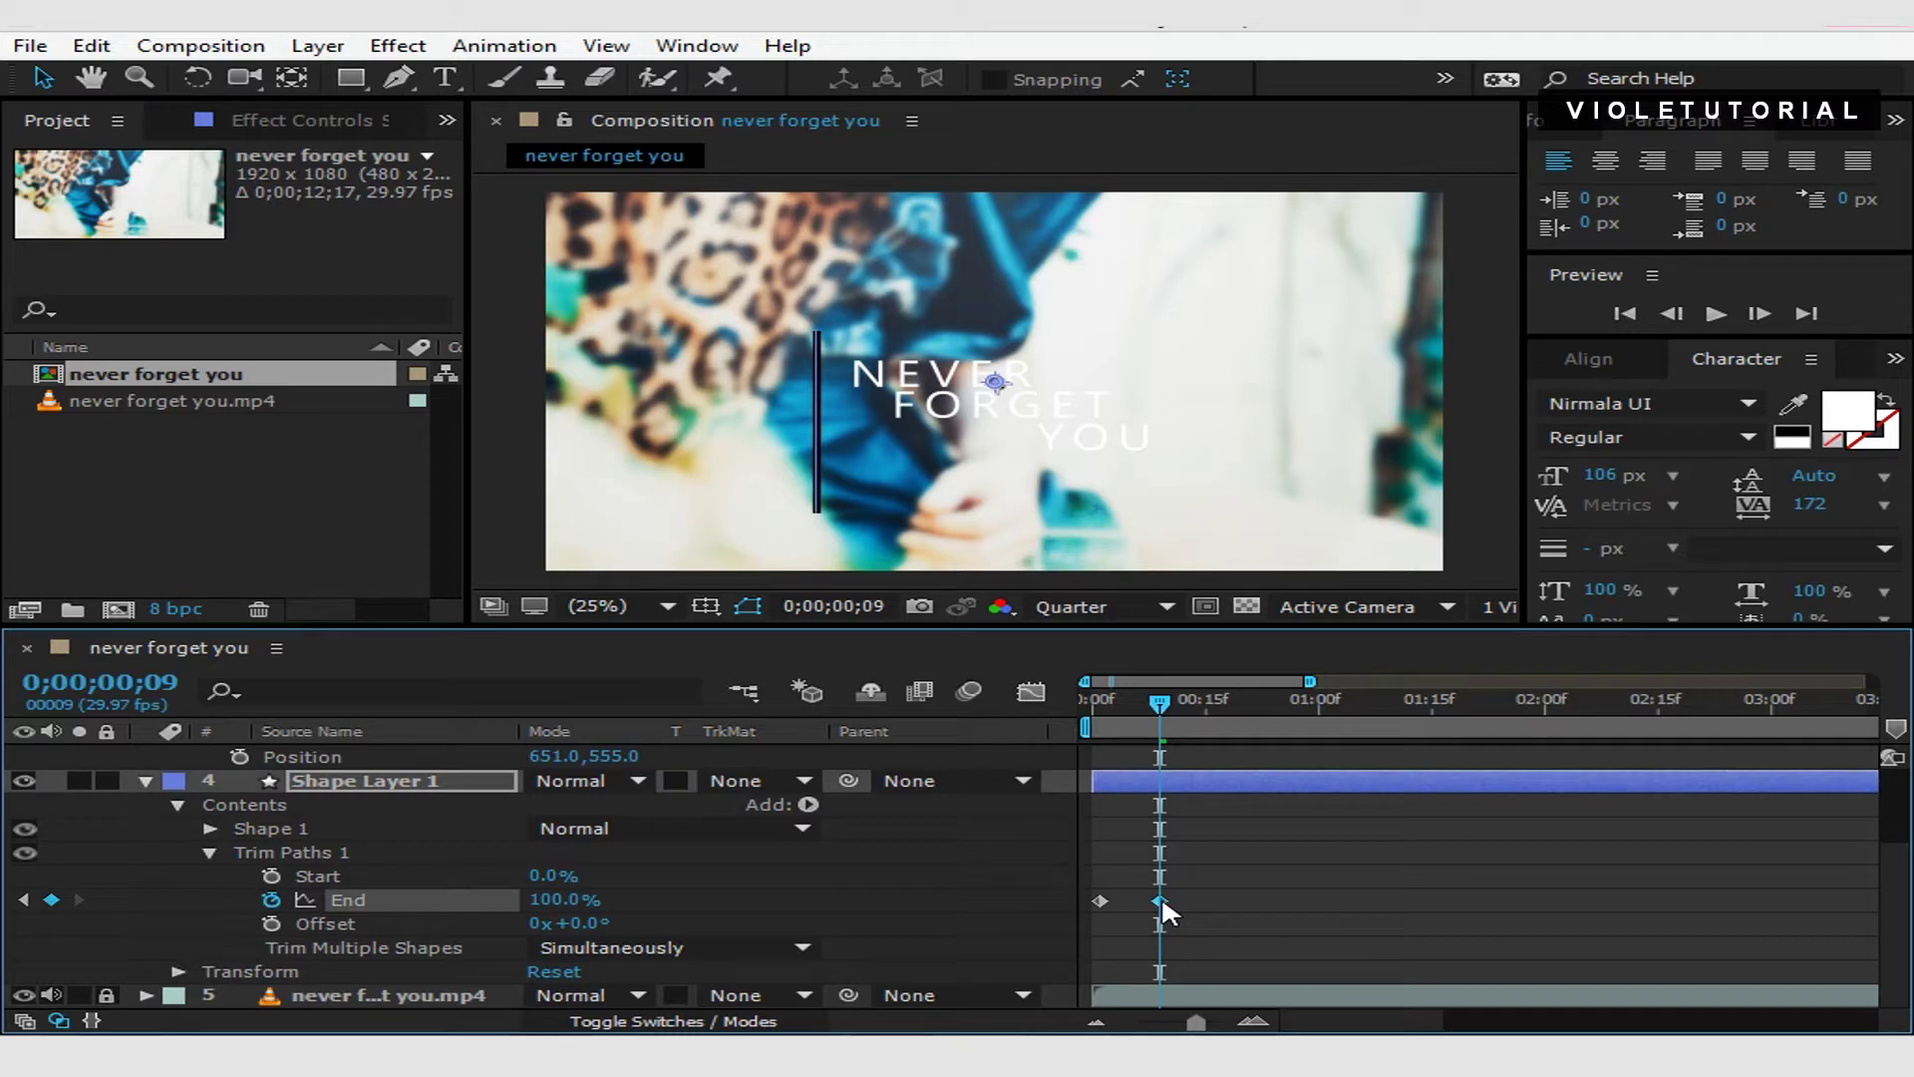
{"action": "left_click_drag", "start_coordinate": [1085, 885], "coordinate": [1150, 948]}
{"action": "left_click", "coordinate": [1198, 904]}
{"action": "key", "text": "F9"}
{"action": "left_click", "coordinate": [1031, 691]}
{"action": "left_click", "coordinate": [1031, 690]}
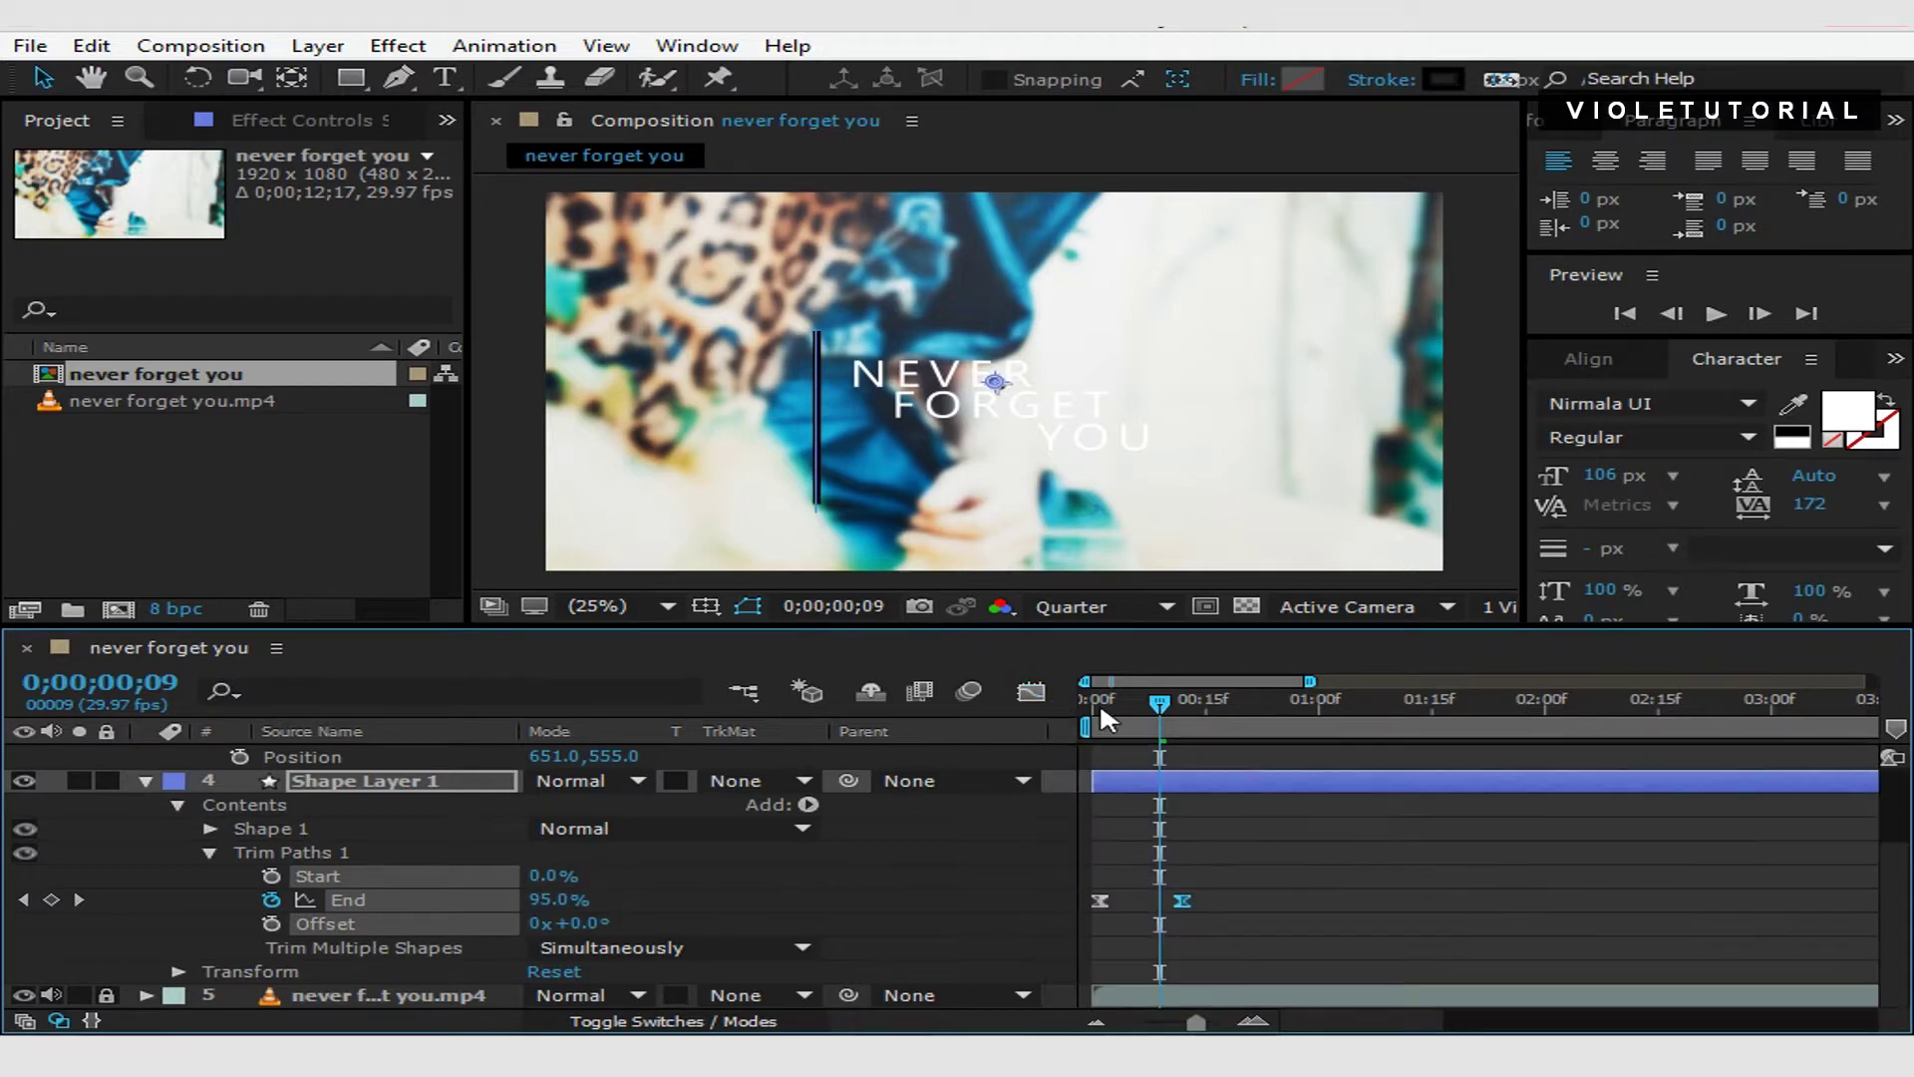
{"action": "left_click_drag", "start_coordinate": [1171, 702], "coordinate": [1111, 710]}
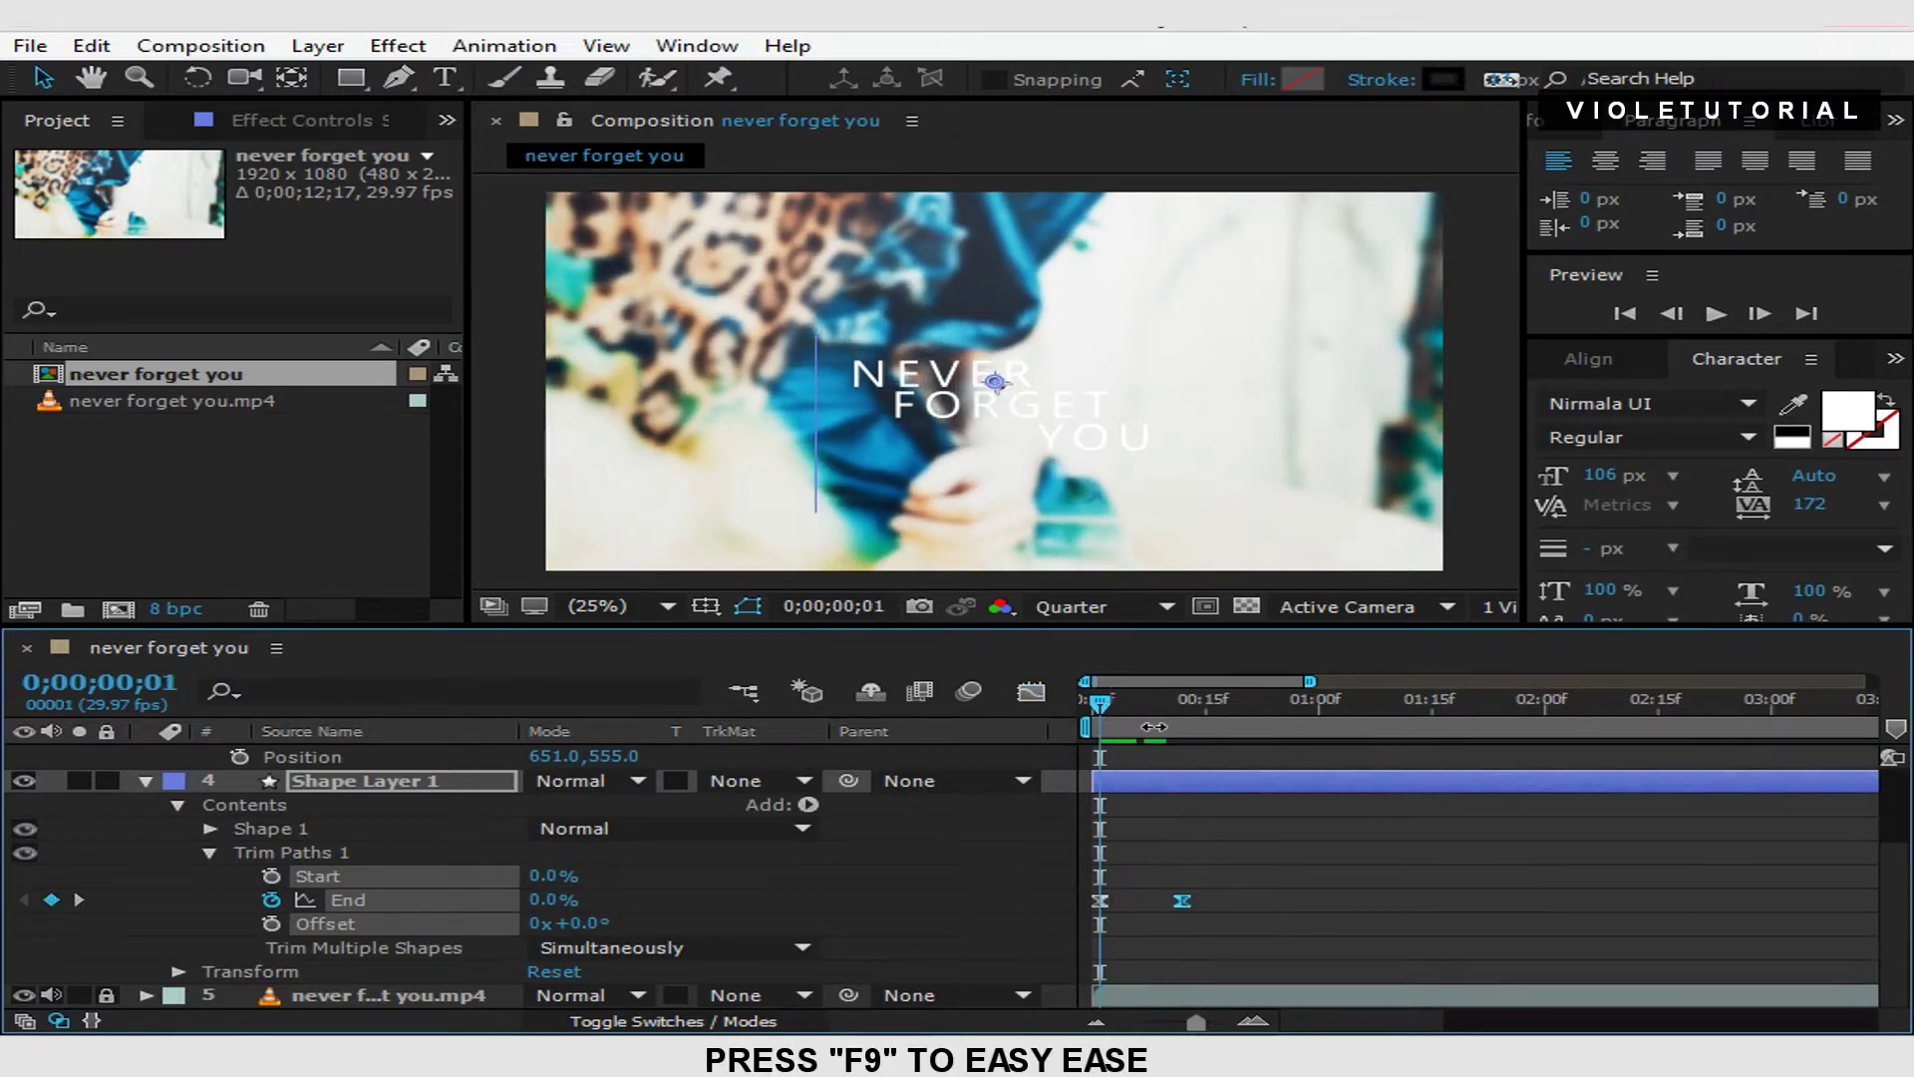
{"action": "key", "text": "space"}
At 0;00;00;10, draw a rectangular mask on the NEVER layer, from the vertical line to just past the word's right end.
{"action": "left_click", "coordinate": [1172, 701]}
{"action": "left_click_drag", "start_coordinate": [1169, 695], "coordinate": [1167, 698]}
{"action": "scroll", "coordinate": [317, 927], "scroll_direction": "up", "scroll_amount": 3}
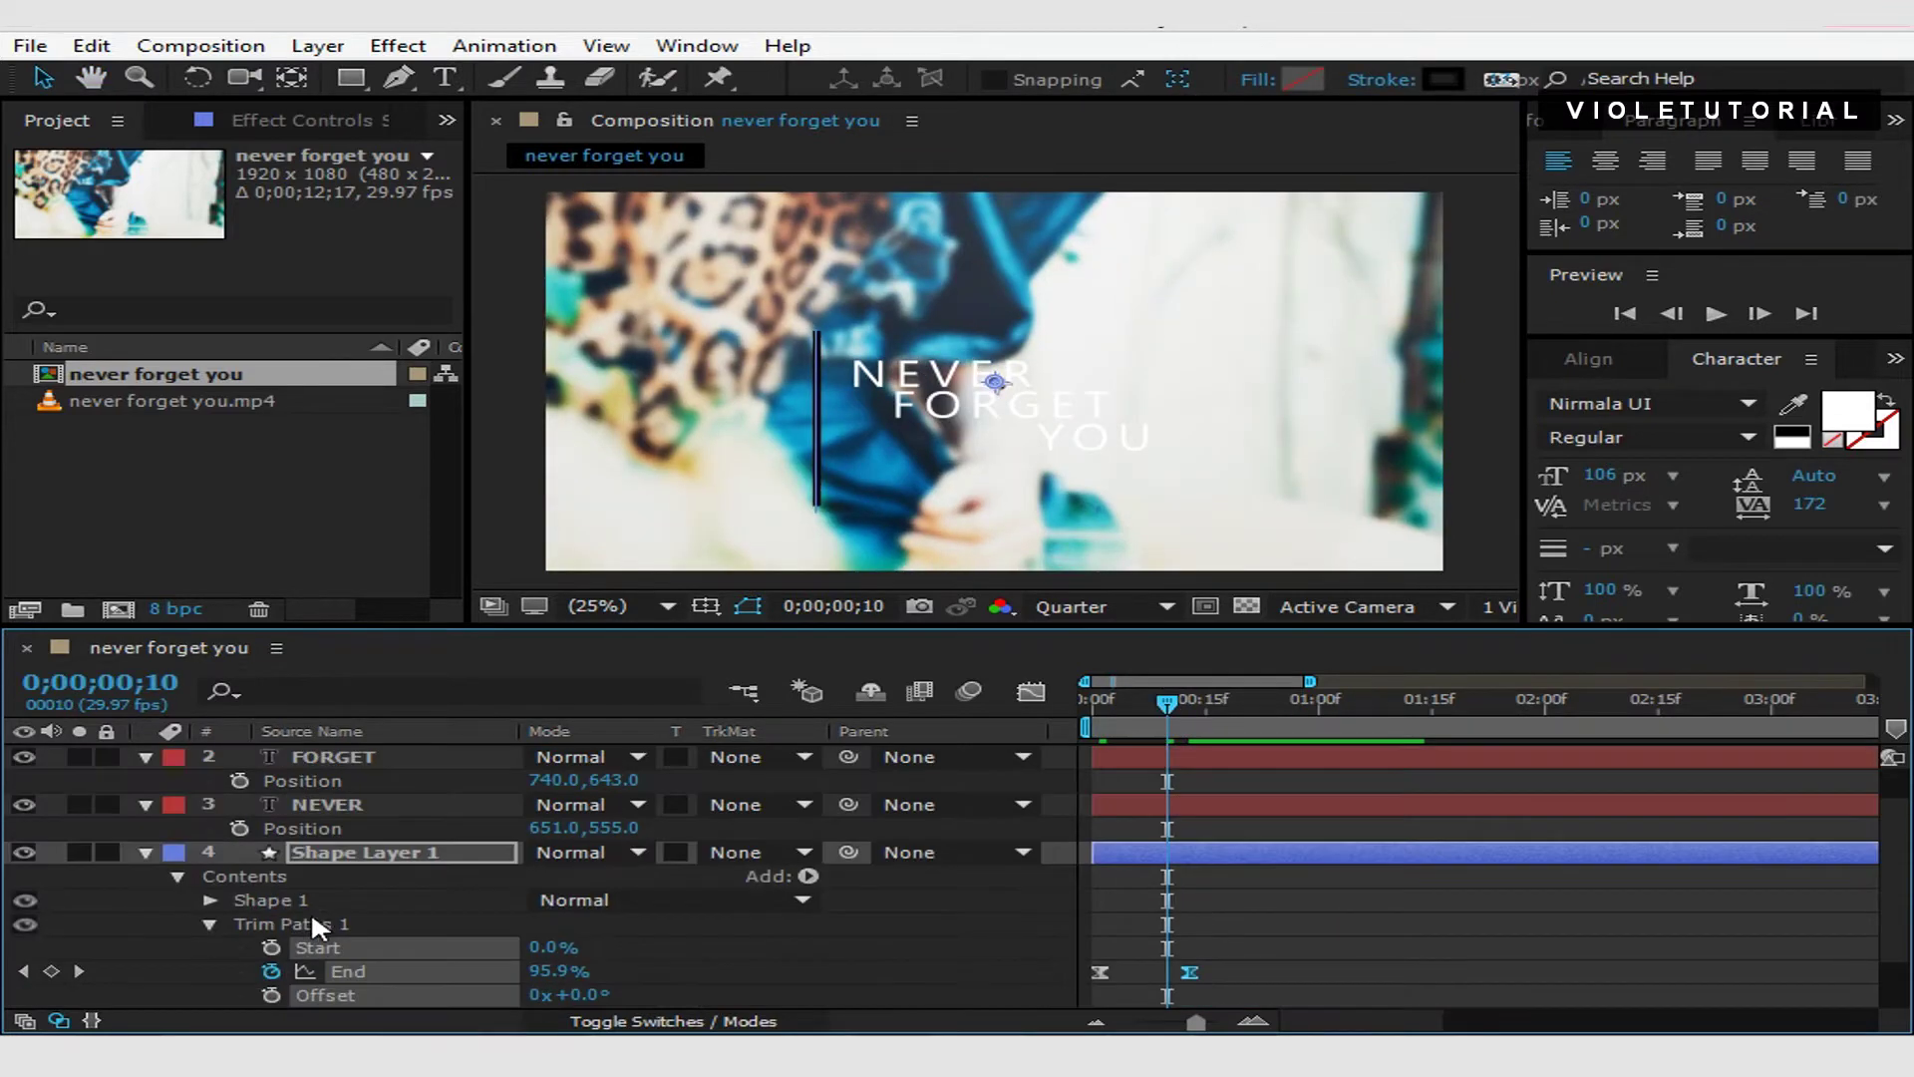
{"action": "left_click", "coordinate": [149, 851]}
{"action": "left_click", "coordinate": [339, 850]}
{"action": "key", "text": "period"}
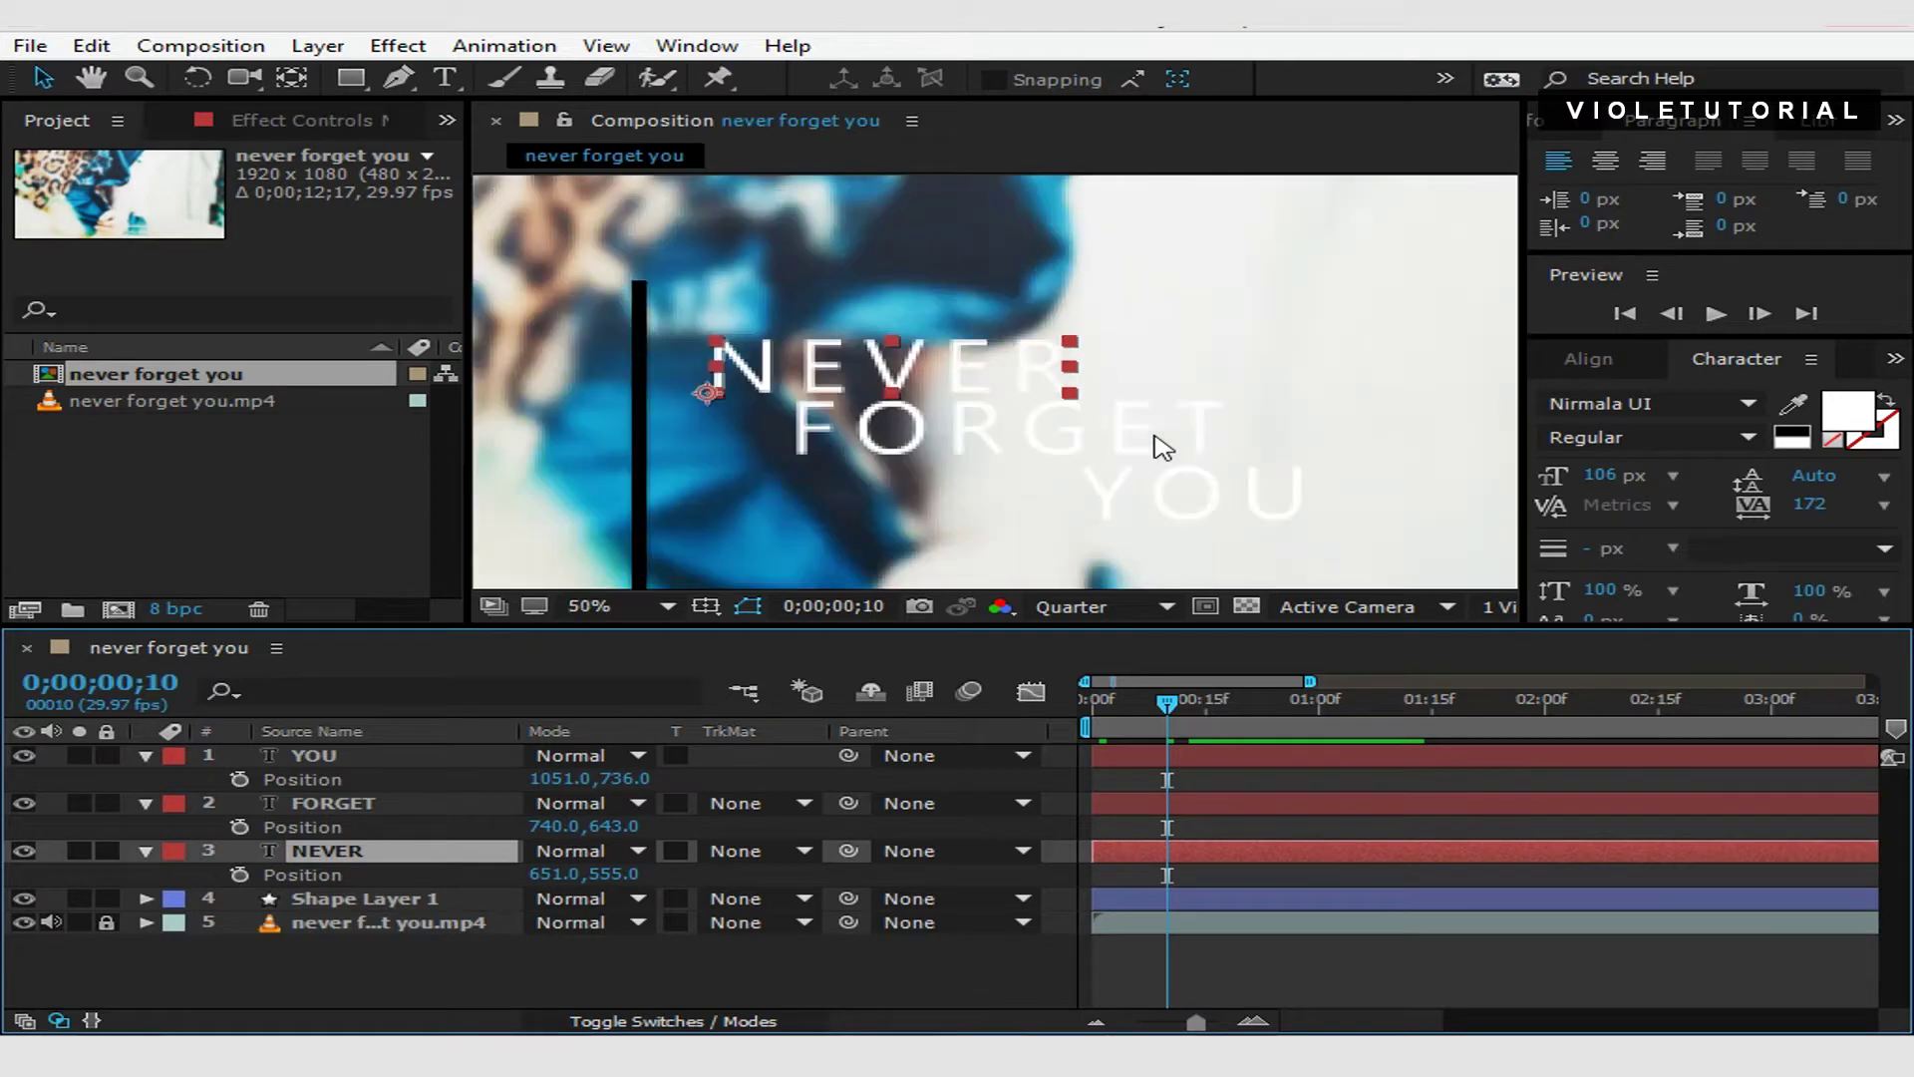
{"action": "left_click", "coordinate": [352, 80]}
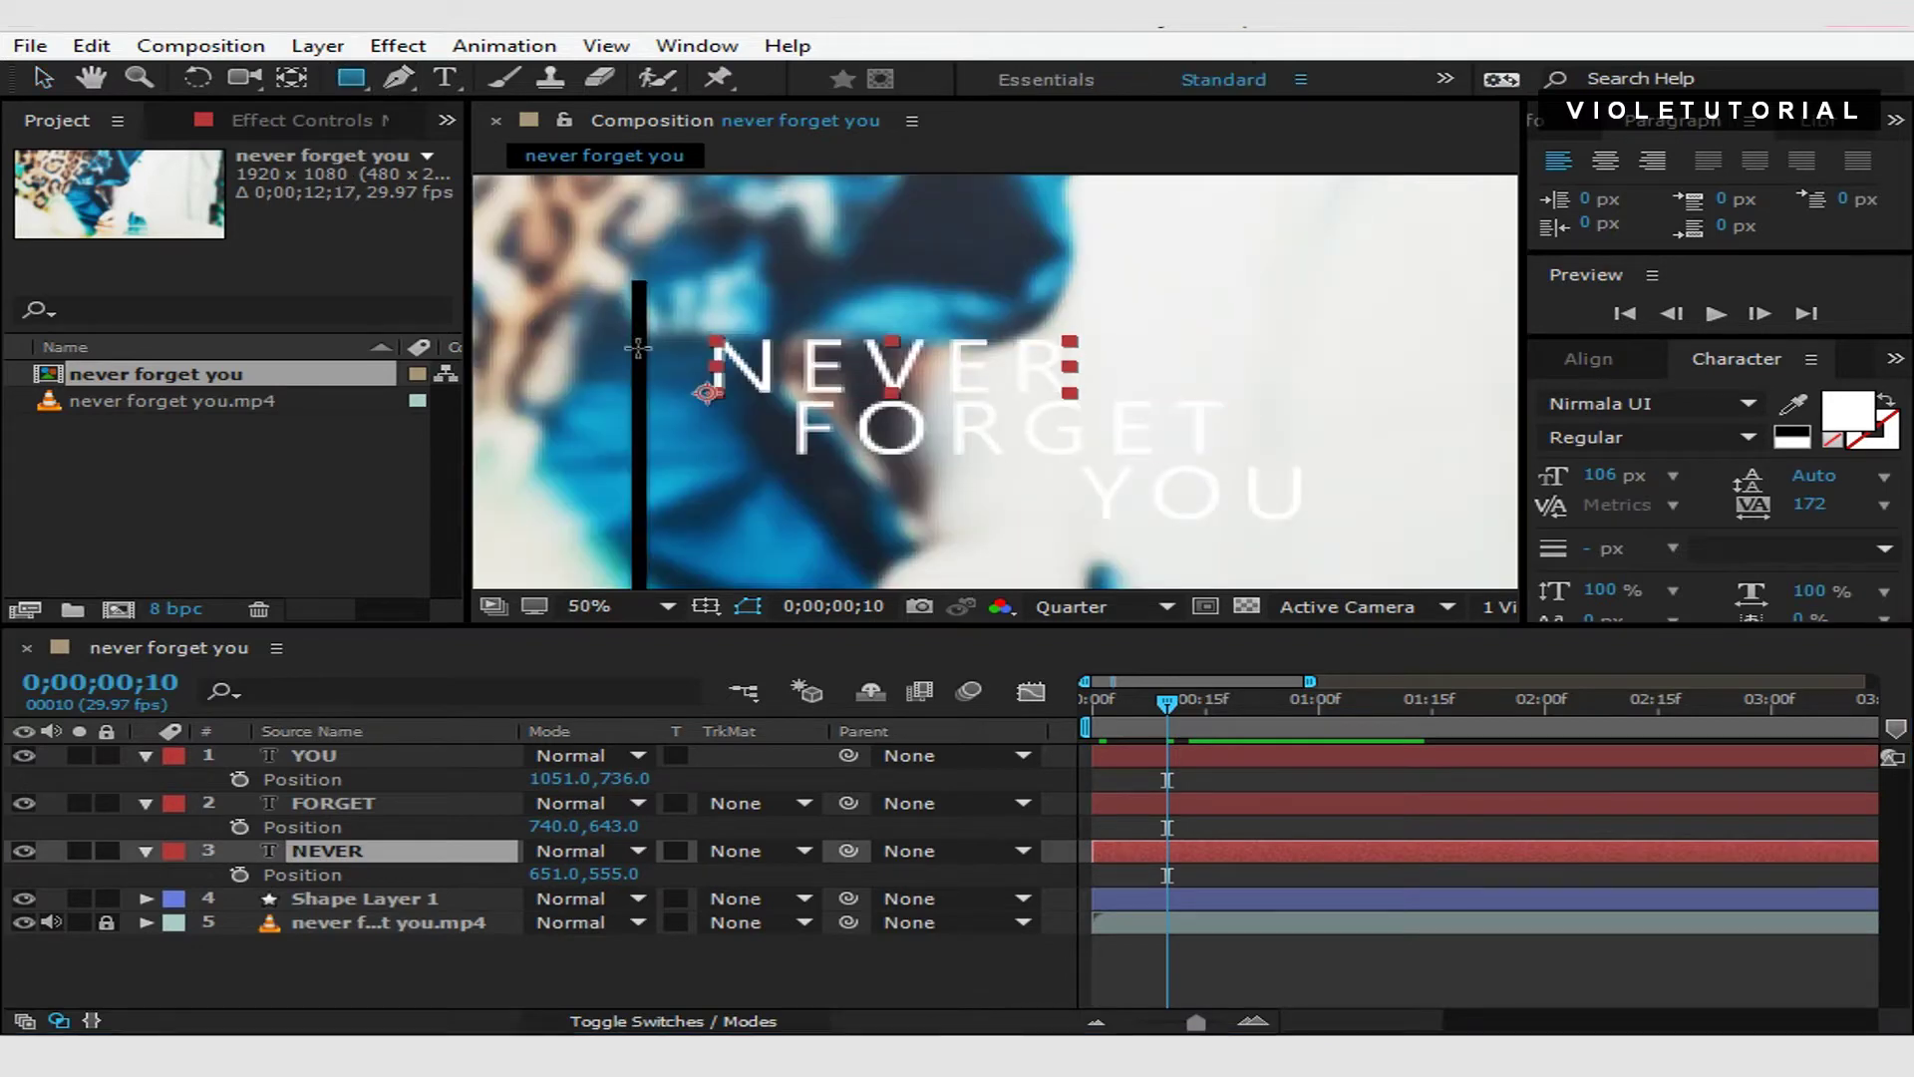
{"action": "left_click_drag", "start_coordinate": [638, 325], "coordinate": [1140, 403]}
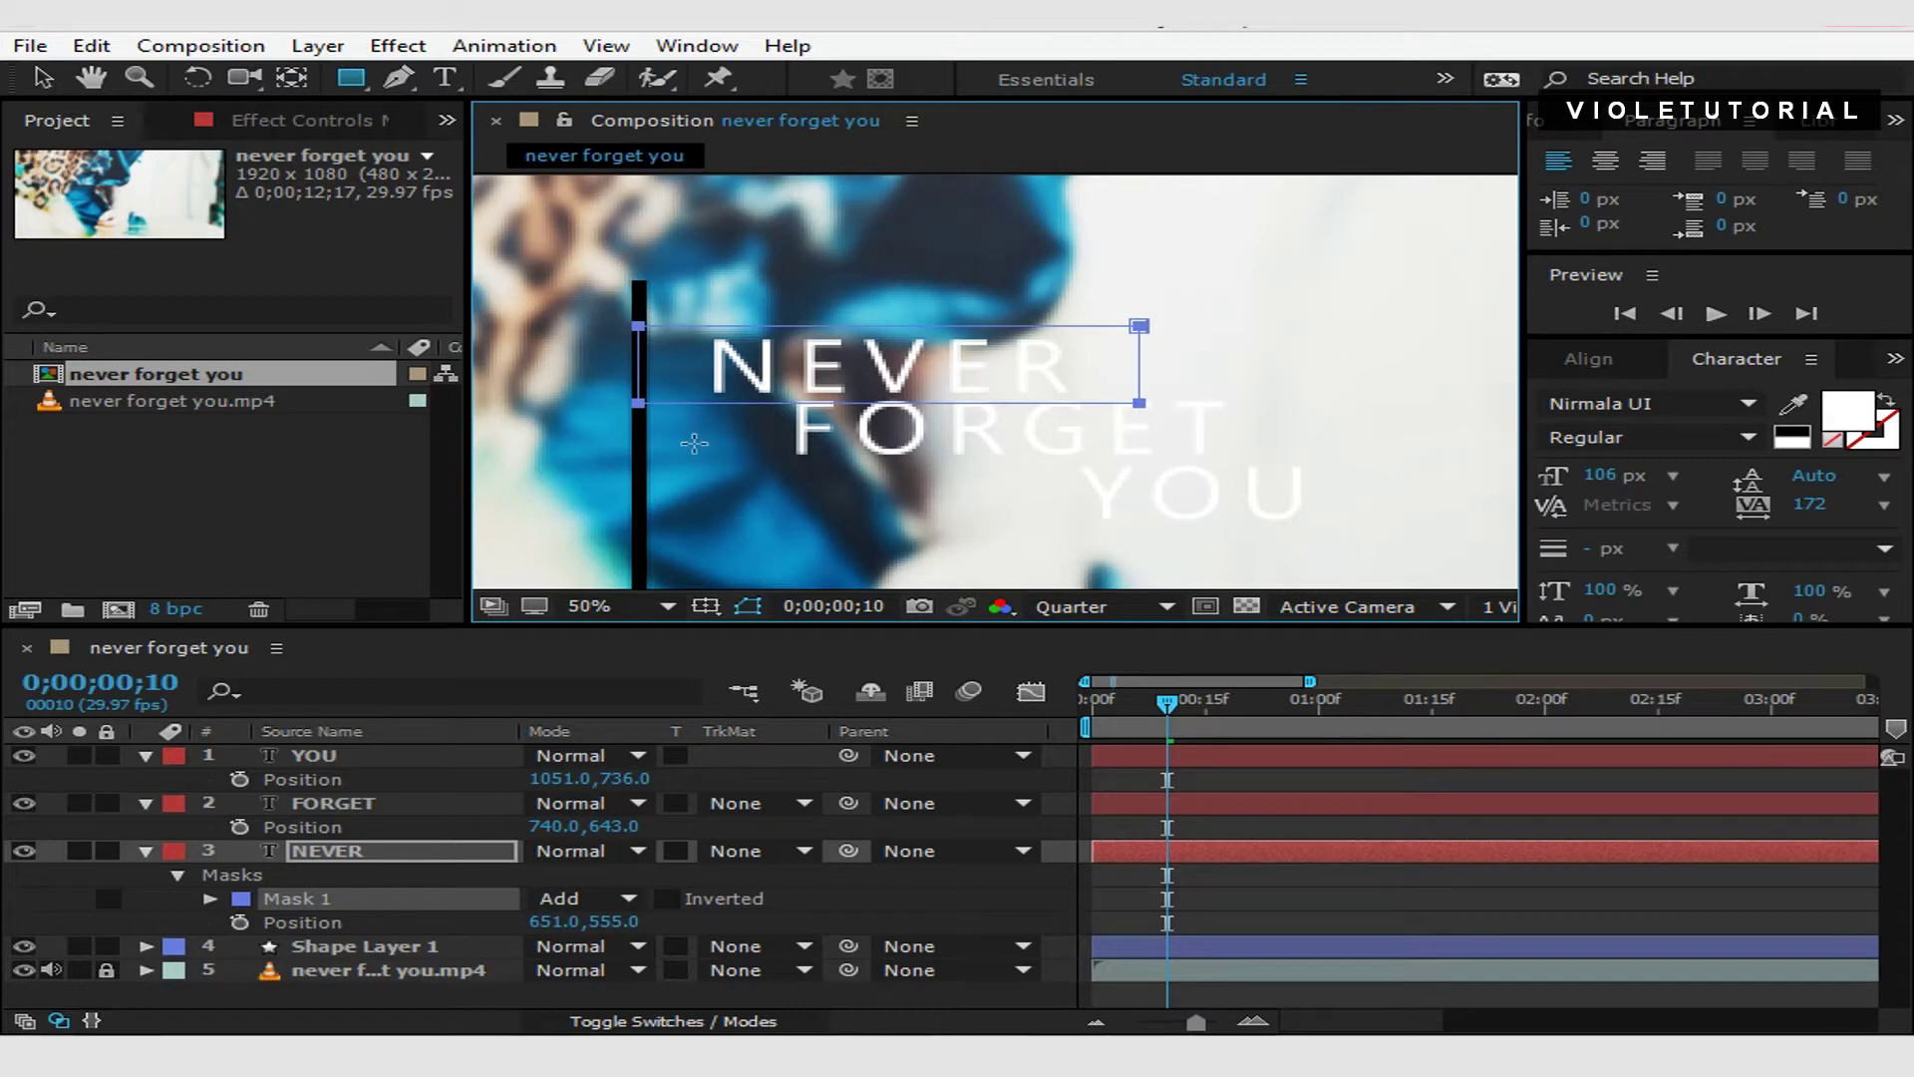
Add a Position text animator to the NEVER layer and set its value to -465, 0.
{"action": "double_click", "coordinate": [143, 852]}
{"action": "scroll", "coordinate": [213, 858], "scroll_direction": "down", "scroll_amount": 1}
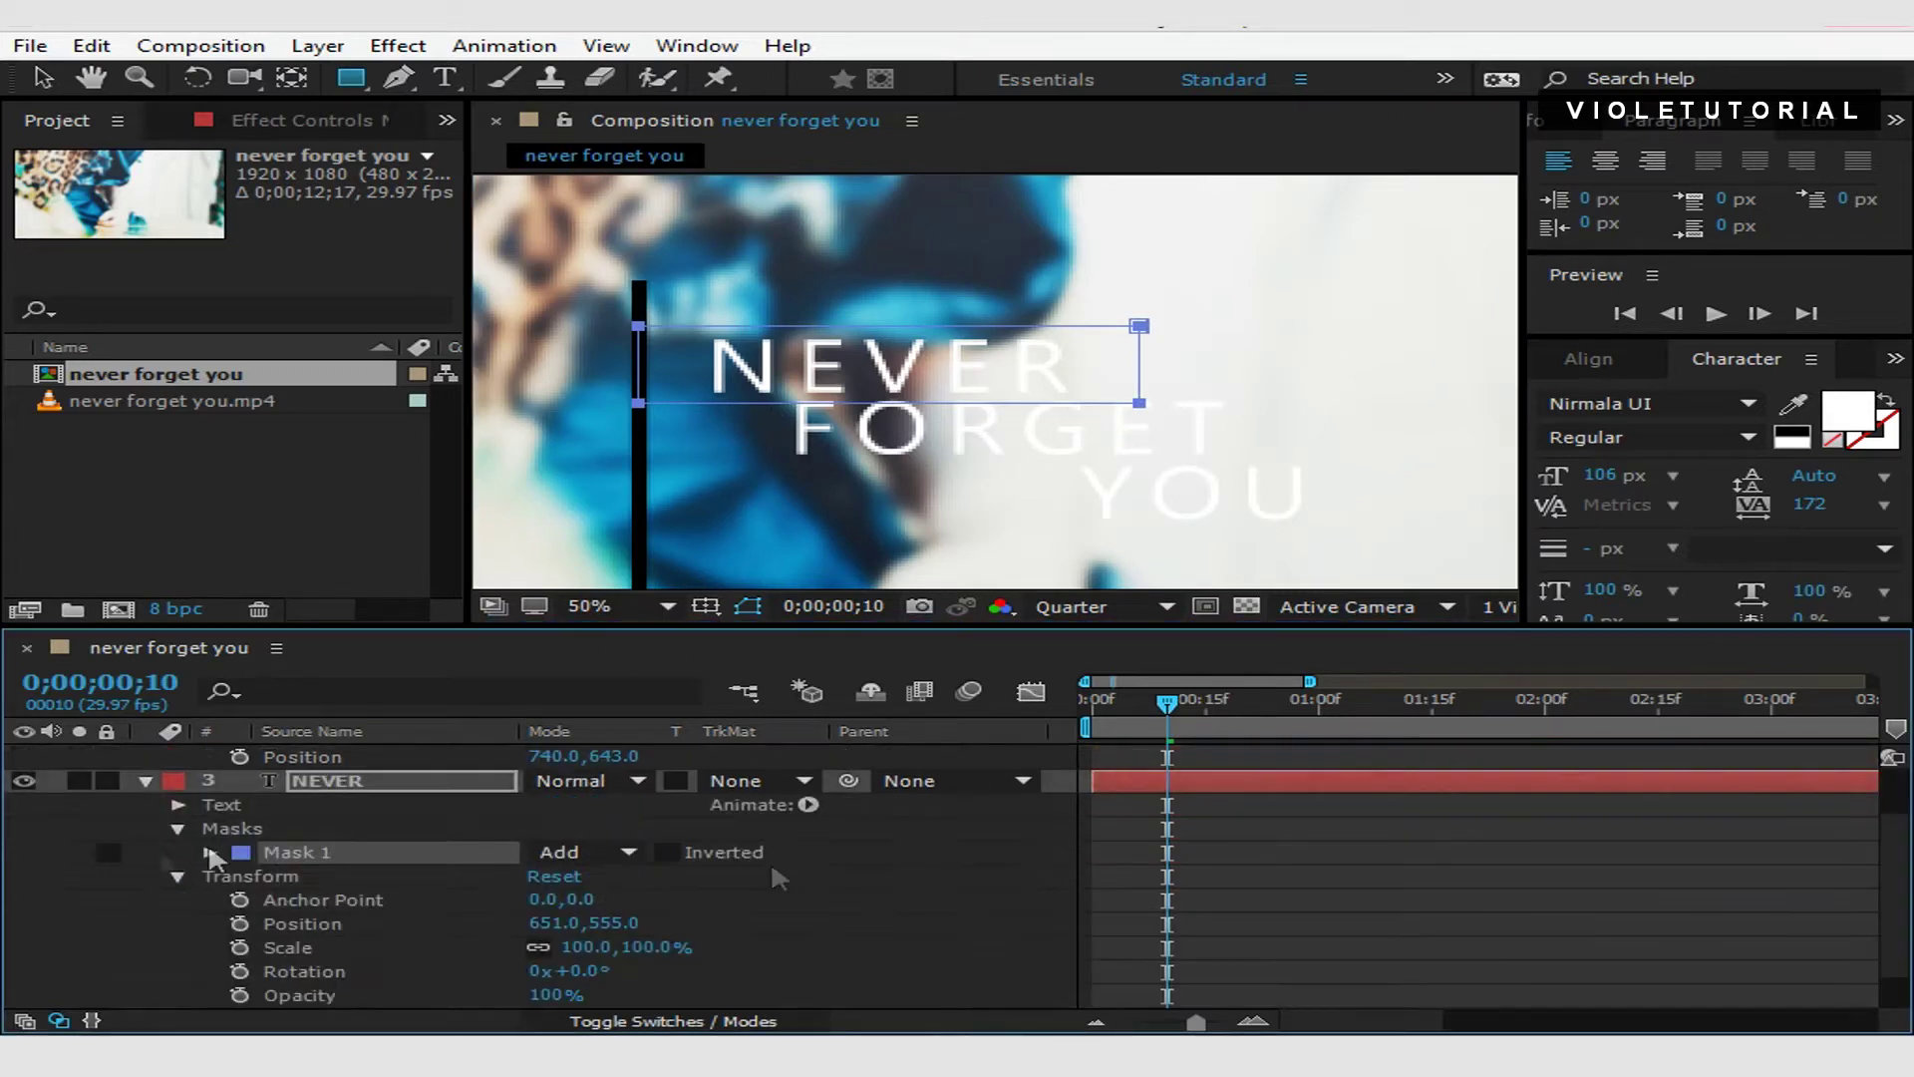
{"action": "left_click", "coordinate": [809, 795]}
{"action": "left_click", "coordinate": [808, 805]}
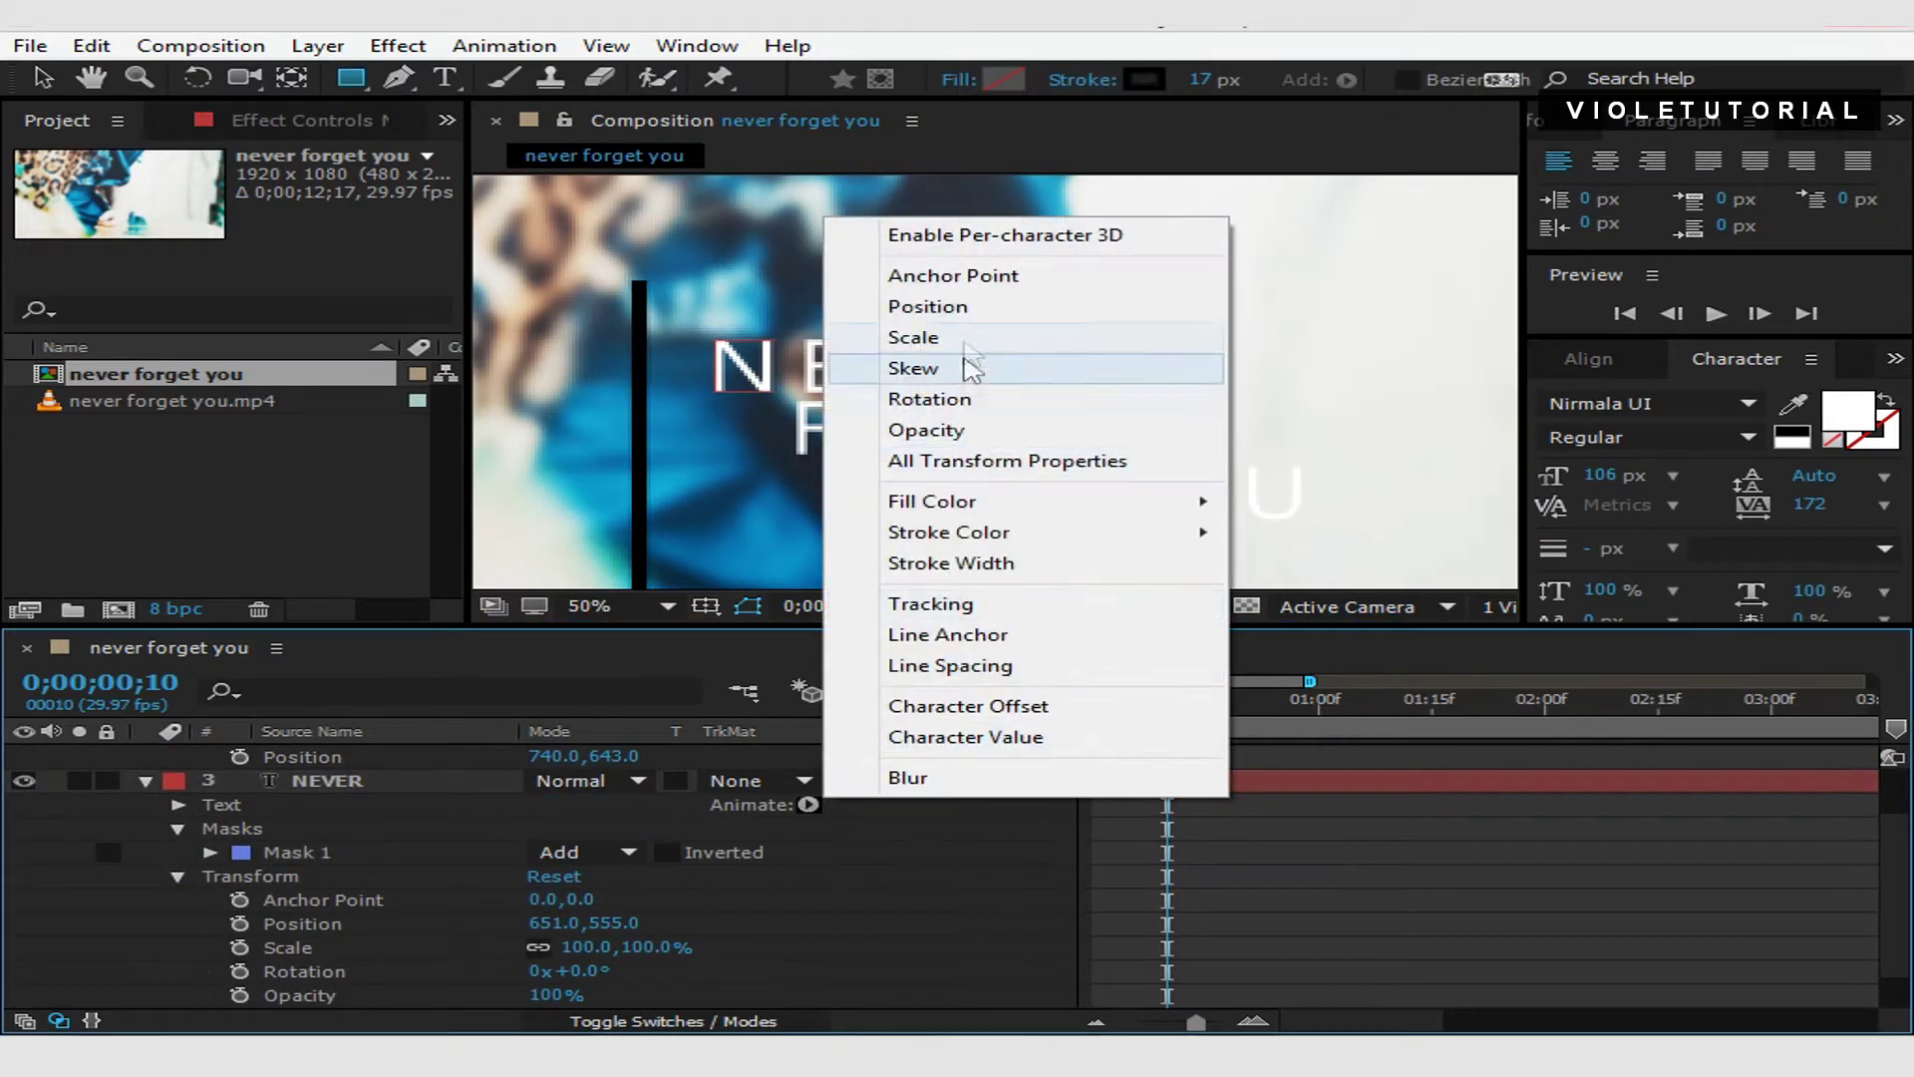
{"action": "left_click", "coordinate": [961, 310]}
{"action": "left_click_drag", "start_coordinate": [541, 952], "coordinate": [66, 955]}
Align the left corner points of the NEVER mask with the right edge of the vertical line.
{"action": "left_click", "coordinate": [42, 77]}
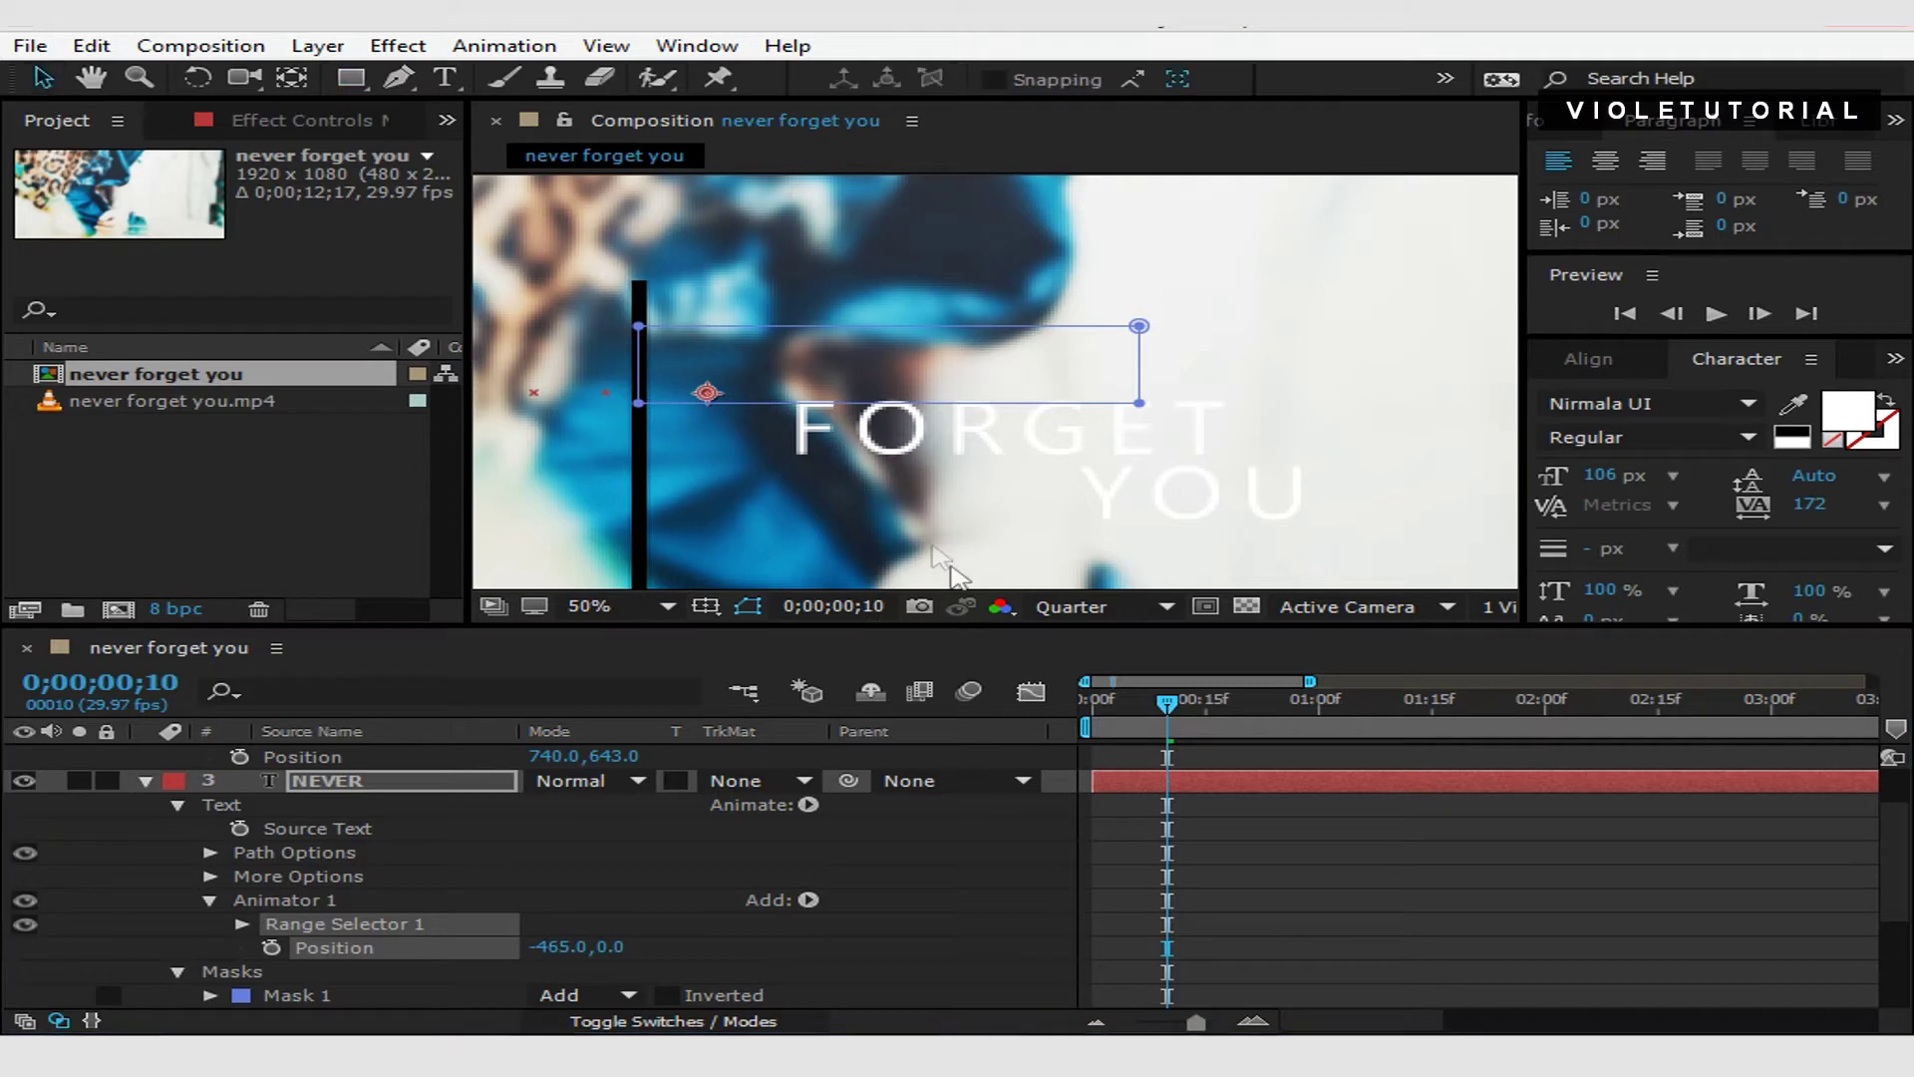
{"action": "left_click_drag", "start_coordinate": [638, 403], "coordinate": [646, 404]}
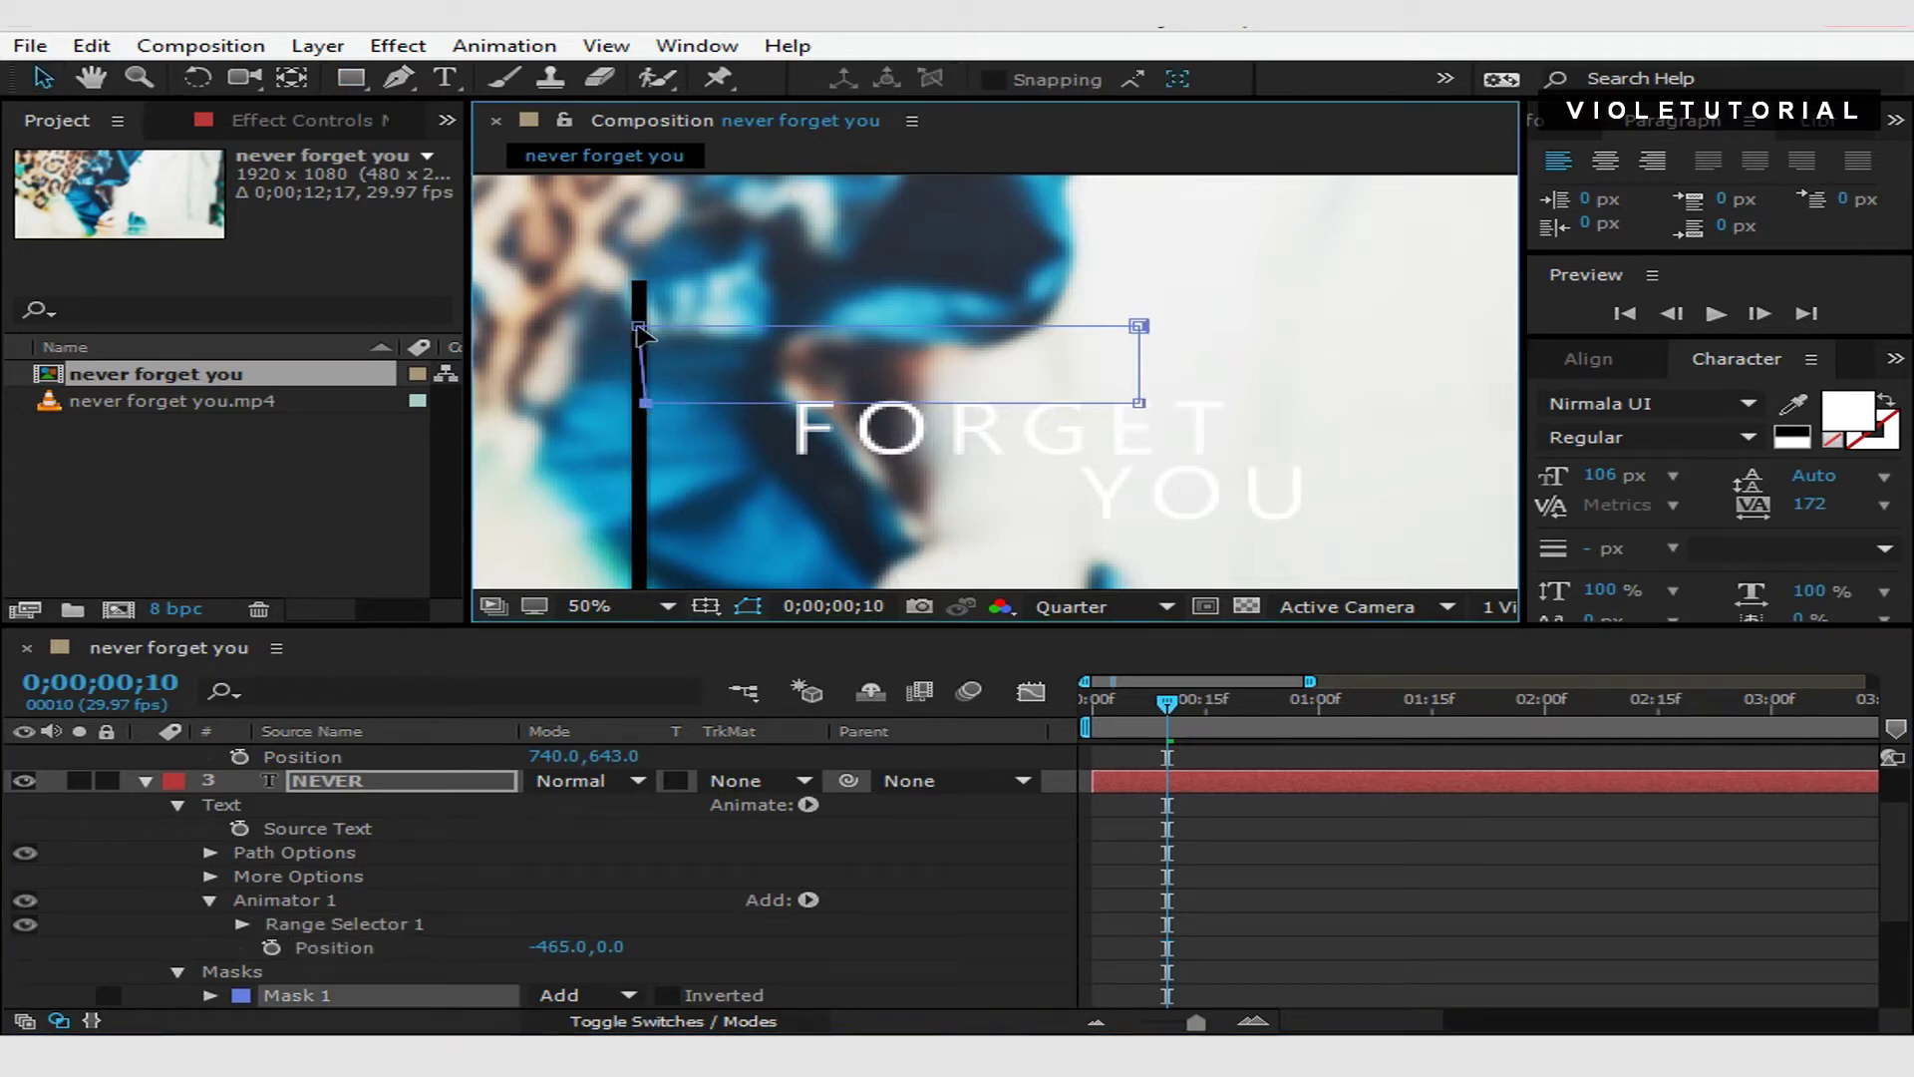
{"action": "left_click_drag", "start_coordinate": [644, 404], "coordinate": [639, 401]}
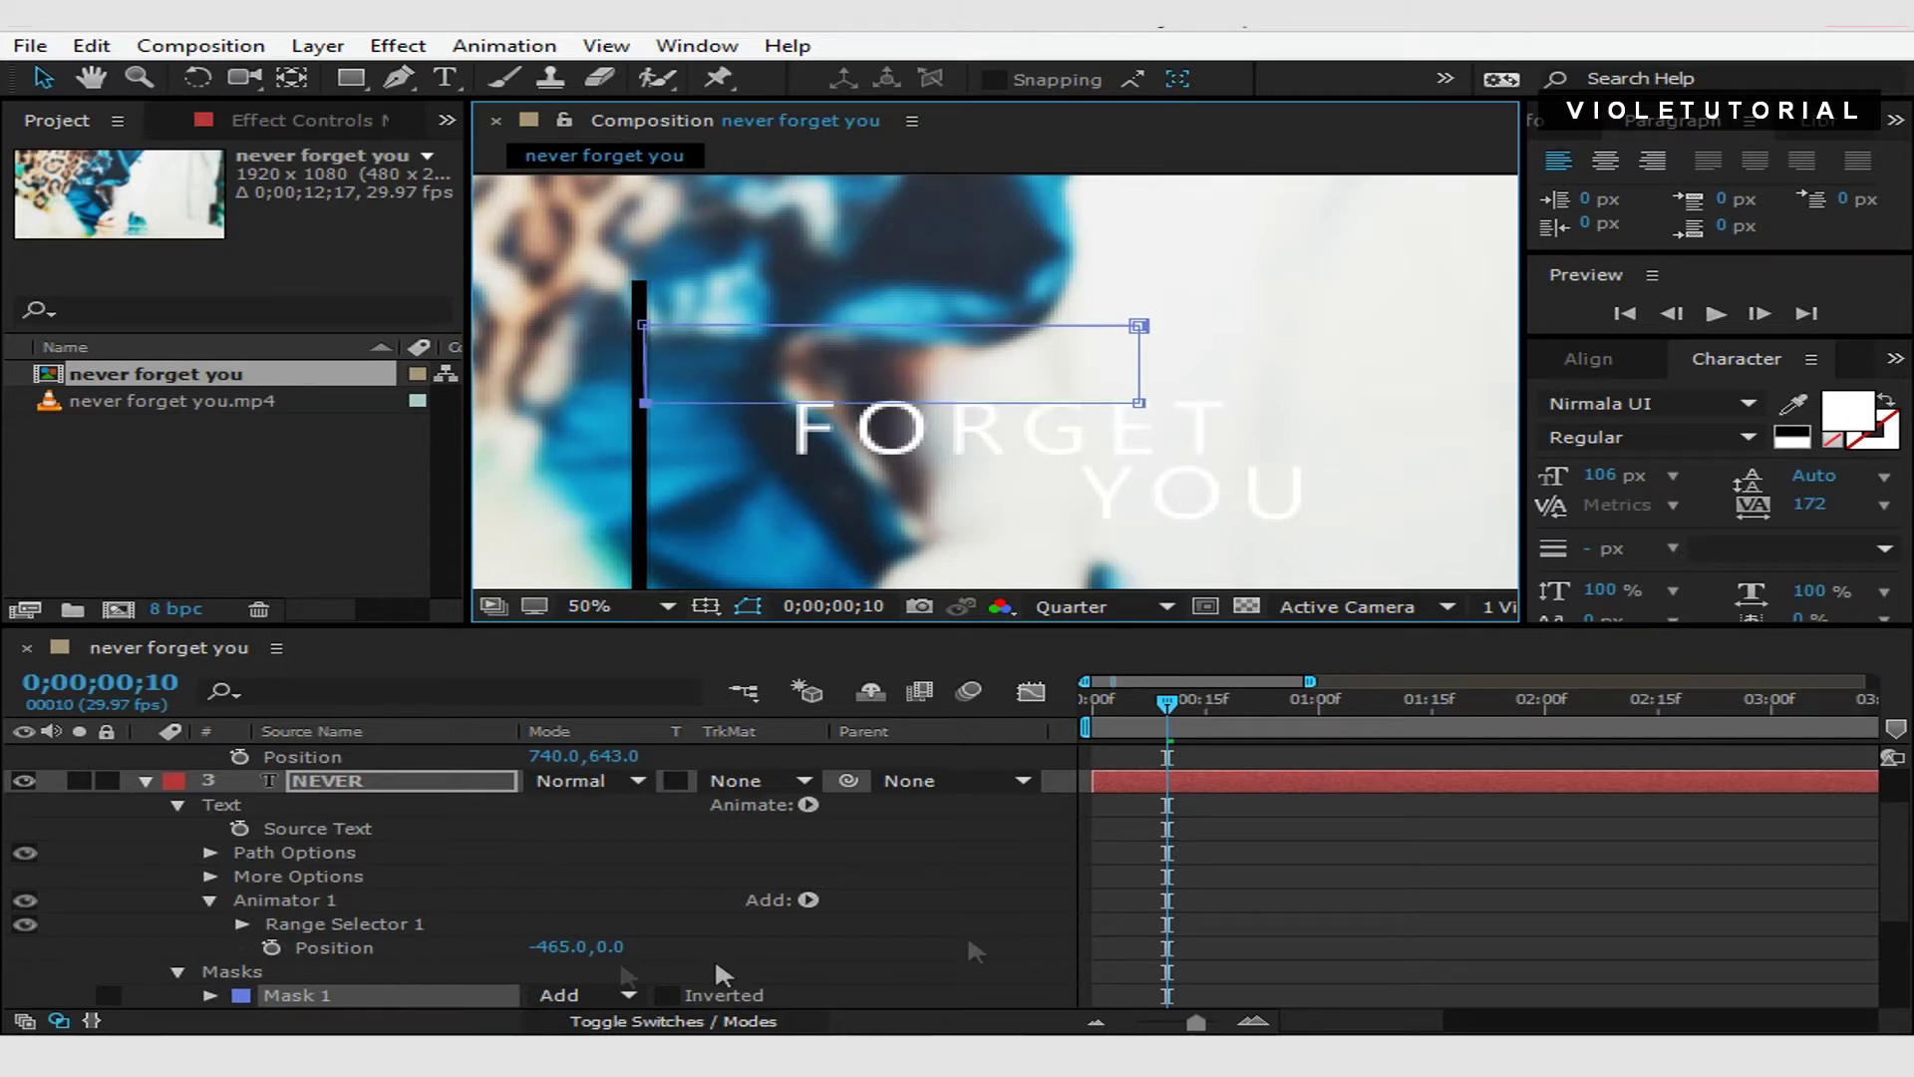
Keyframe the NEVER animator's Position from -465, 0 to -58, 0 at 0;00;00;13.
{"action": "left_click", "coordinate": [271, 947]}
{"action": "scroll", "coordinate": [1882, 848], "scroll_direction": "down", "scroll_amount": 3}
{"action": "scroll", "coordinate": [1884, 859], "scroll_direction": "up", "scroll_amount": 3}
{"action": "scroll", "coordinate": [1889, 897], "scroll_direction": "down", "scroll_amount": 3}
{"action": "left_click_drag", "start_coordinate": [1145, 755], "coordinate": [1191, 701]}
{"action": "scroll", "coordinate": [742, 937], "scroll_direction": "up", "scroll_amount": 3}
{"action": "left_click_drag", "start_coordinate": [562, 903], "coordinate": [1318, 898]}
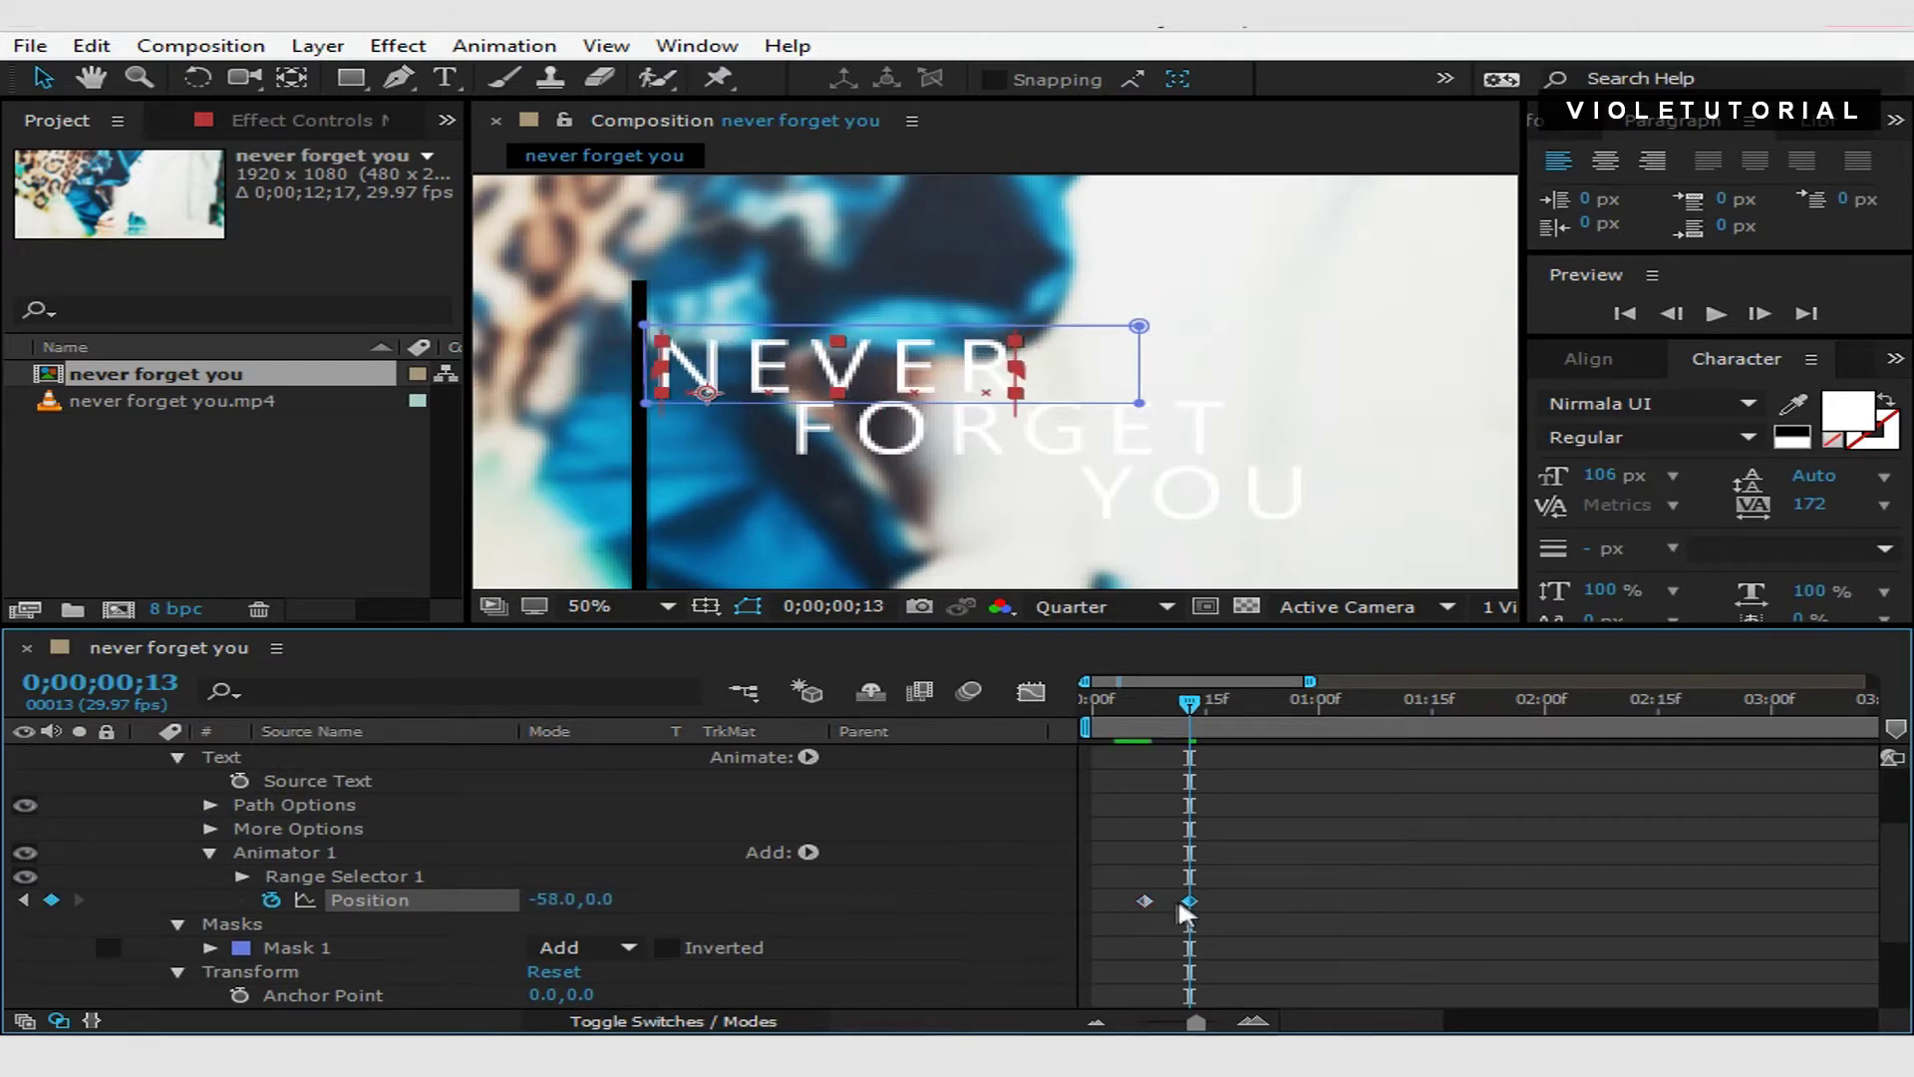
Spread NEVER's two animator Position keyframes apart to about frame 5 and frame 16.
{"action": "left_click_drag", "start_coordinate": [1145, 901], "coordinate": [1197, 902]}
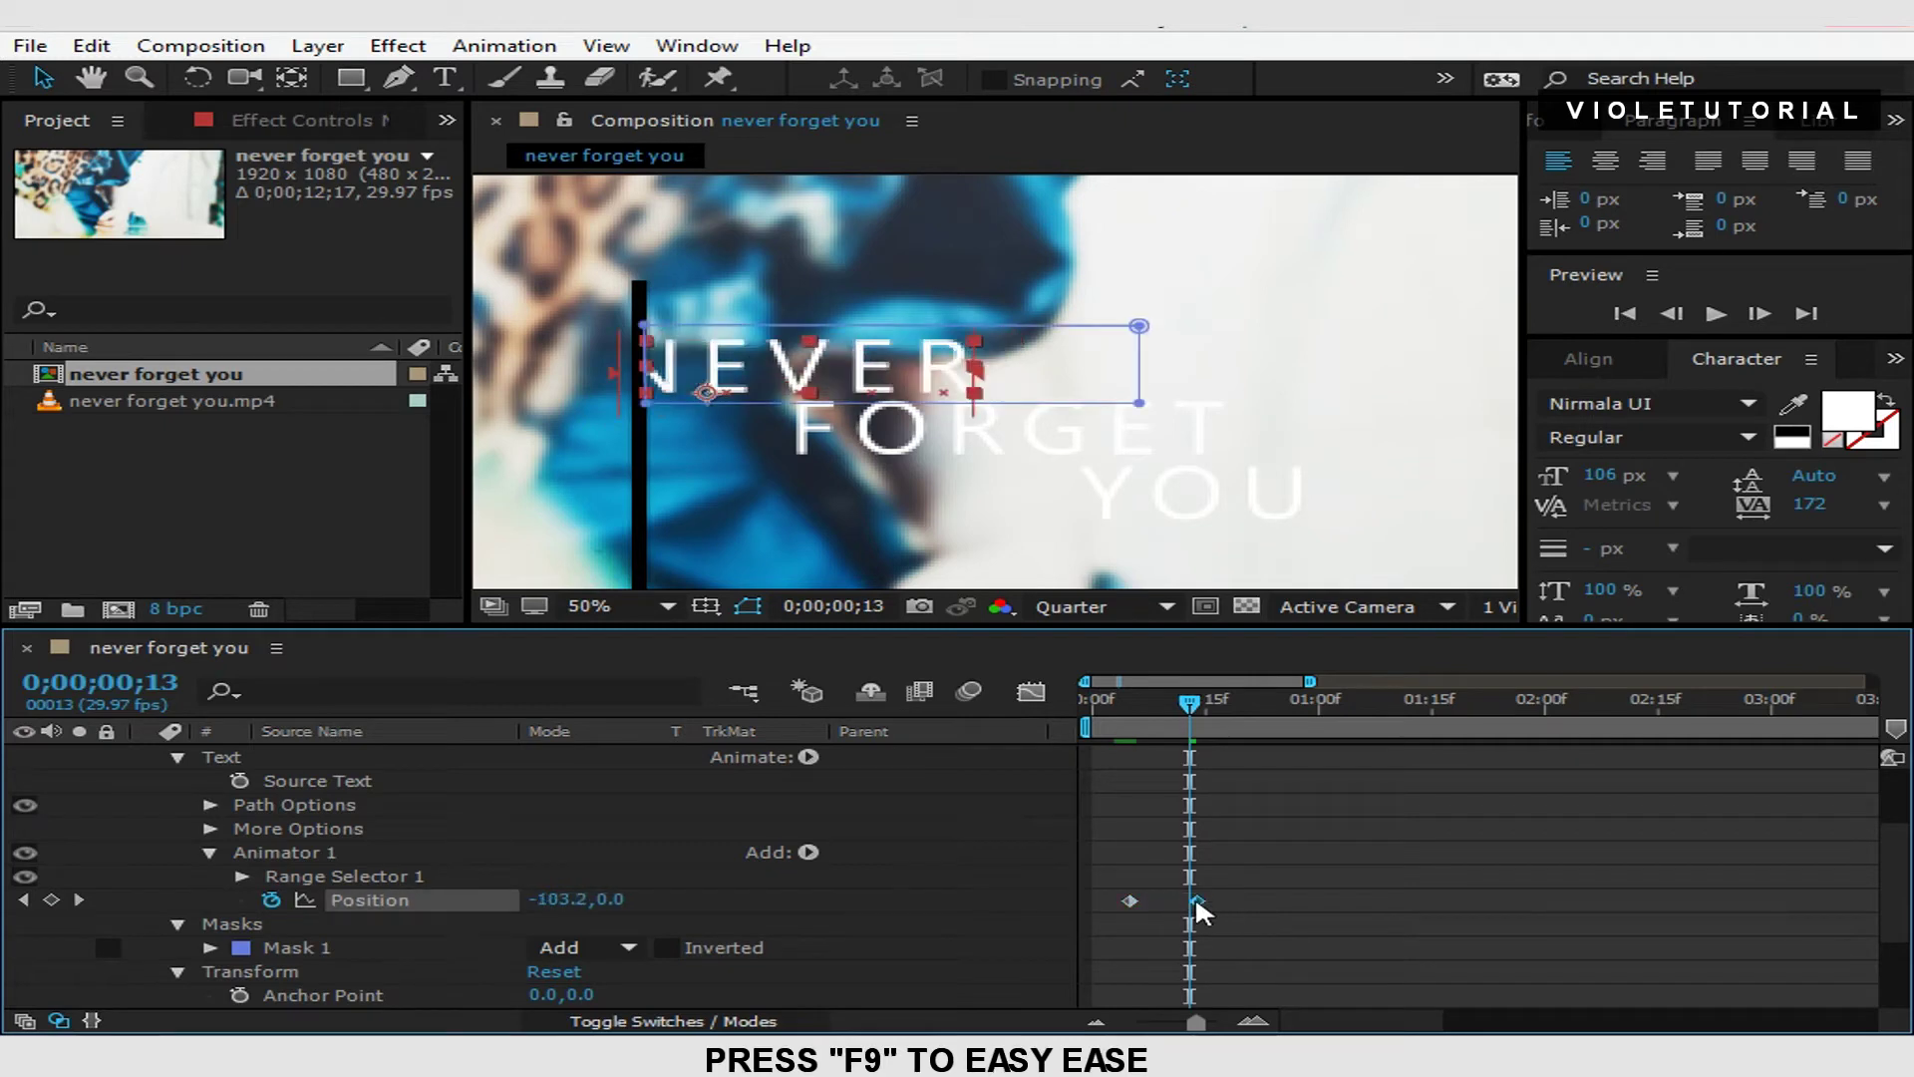
{"action": "mouse_move", "coordinate": [1195, 704]}
{"action": "left_mouse_down"}
{"action": "mouse_move", "coordinate": [1211, 702]}
{"action": "mouse_move", "coordinate": [1146, 709]}
{"action": "mouse_move", "coordinate": [1219, 711]}
{"action": "left_mouse_up"}
{"action": "left_click_drag", "start_coordinate": [1198, 901], "coordinate": [1212, 899]}
Apply Easy Ease to NEVER's animator Position keyframes, check their curve in the Graph Editor, and preview the text reveal.
{"action": "left_click_drag", "start_coordinate": [1101, 868], "coordinate": [1170, 940]}
{"action": "left_click", "coordinate": [1027, 691]}
{"action": "left_click", "coordinate": [1030, 692]}
{"action": "left_click_drag", "start_coordinate": [1215, 704], "coordinate": [1154, 709]}
{"action": "key", "text": "space"}
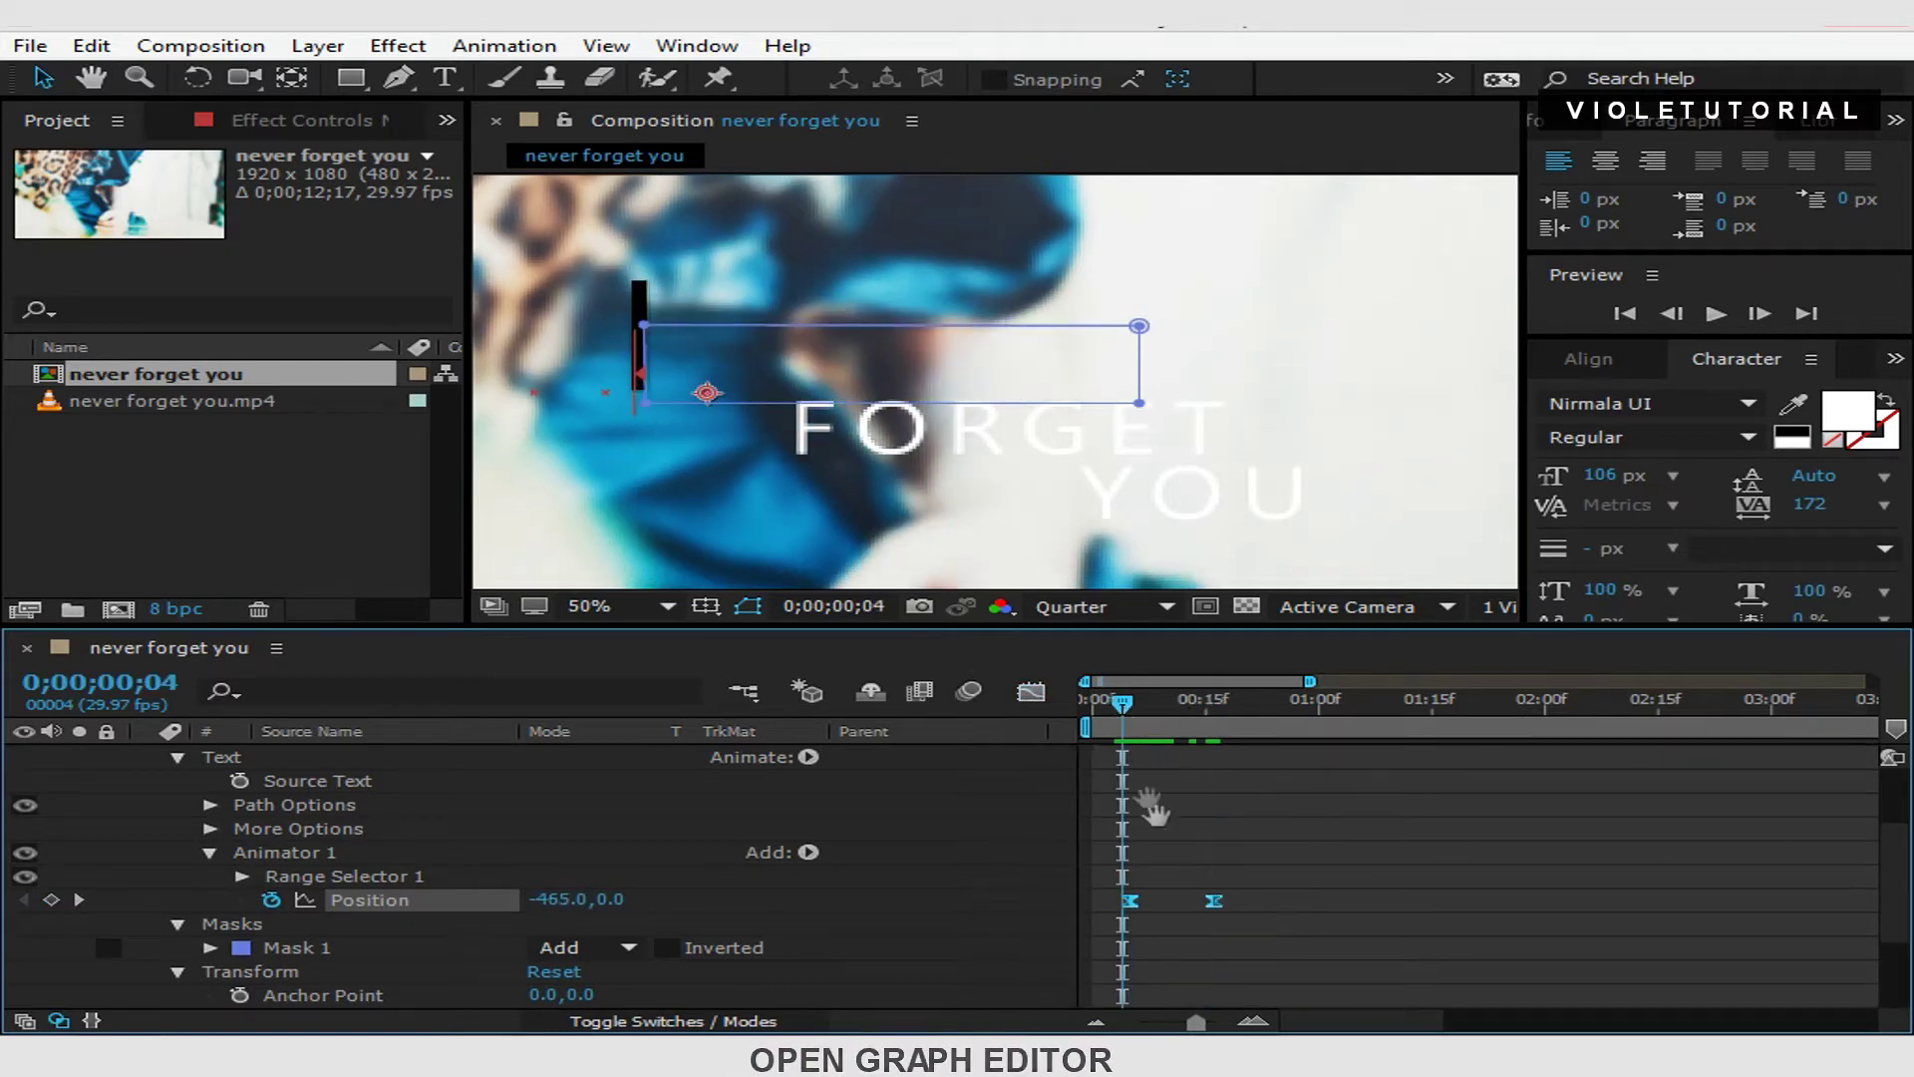
Move NEVER's second animator Position keyframe to about 0;00;00;23 and preview the slower text reveal.
{"action": "key", "text": "space"}
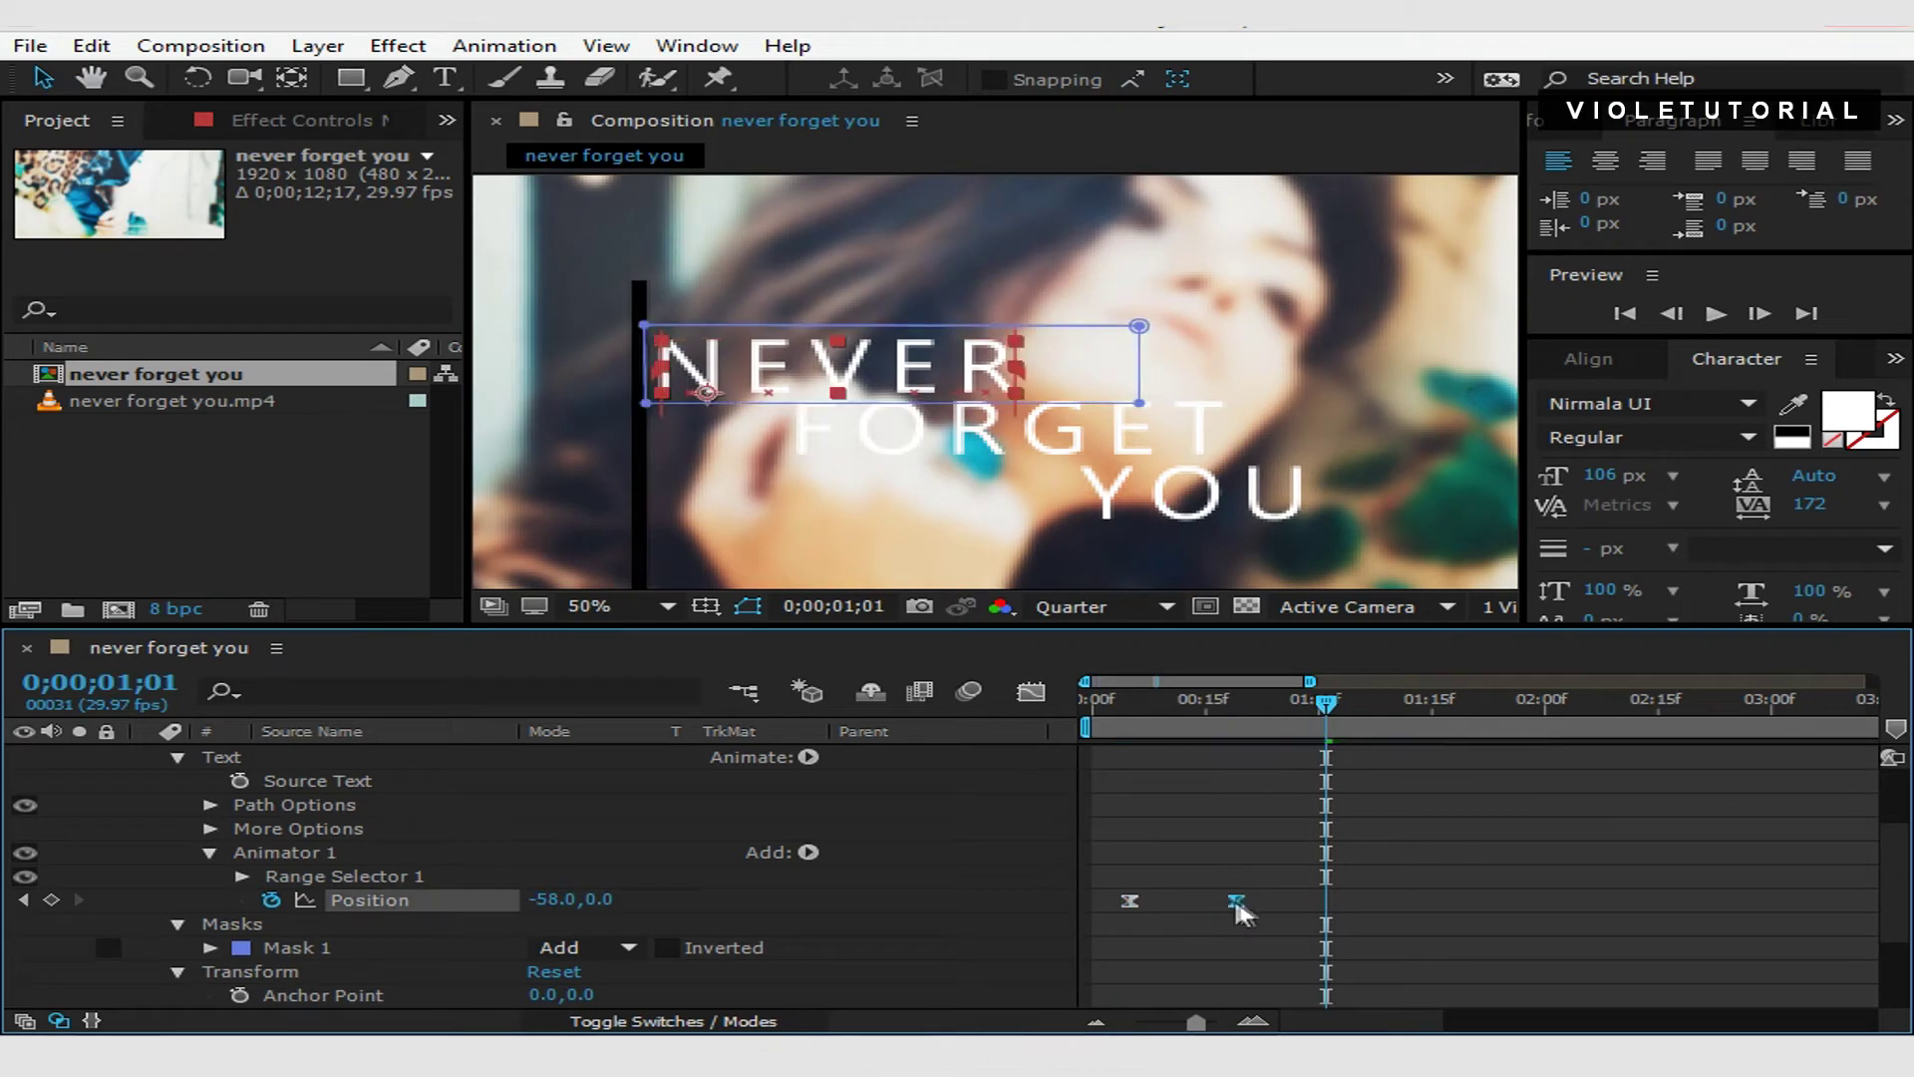
{"action": "left_click_drag", "start_coordinate": [1217, 900], "coordinate": [1266, 900]}
{"action": "left_click_drag", "start_coordinate": [1326, 701], "coordinate": [1121, 701]}
{"action": "key", "text": "space"}
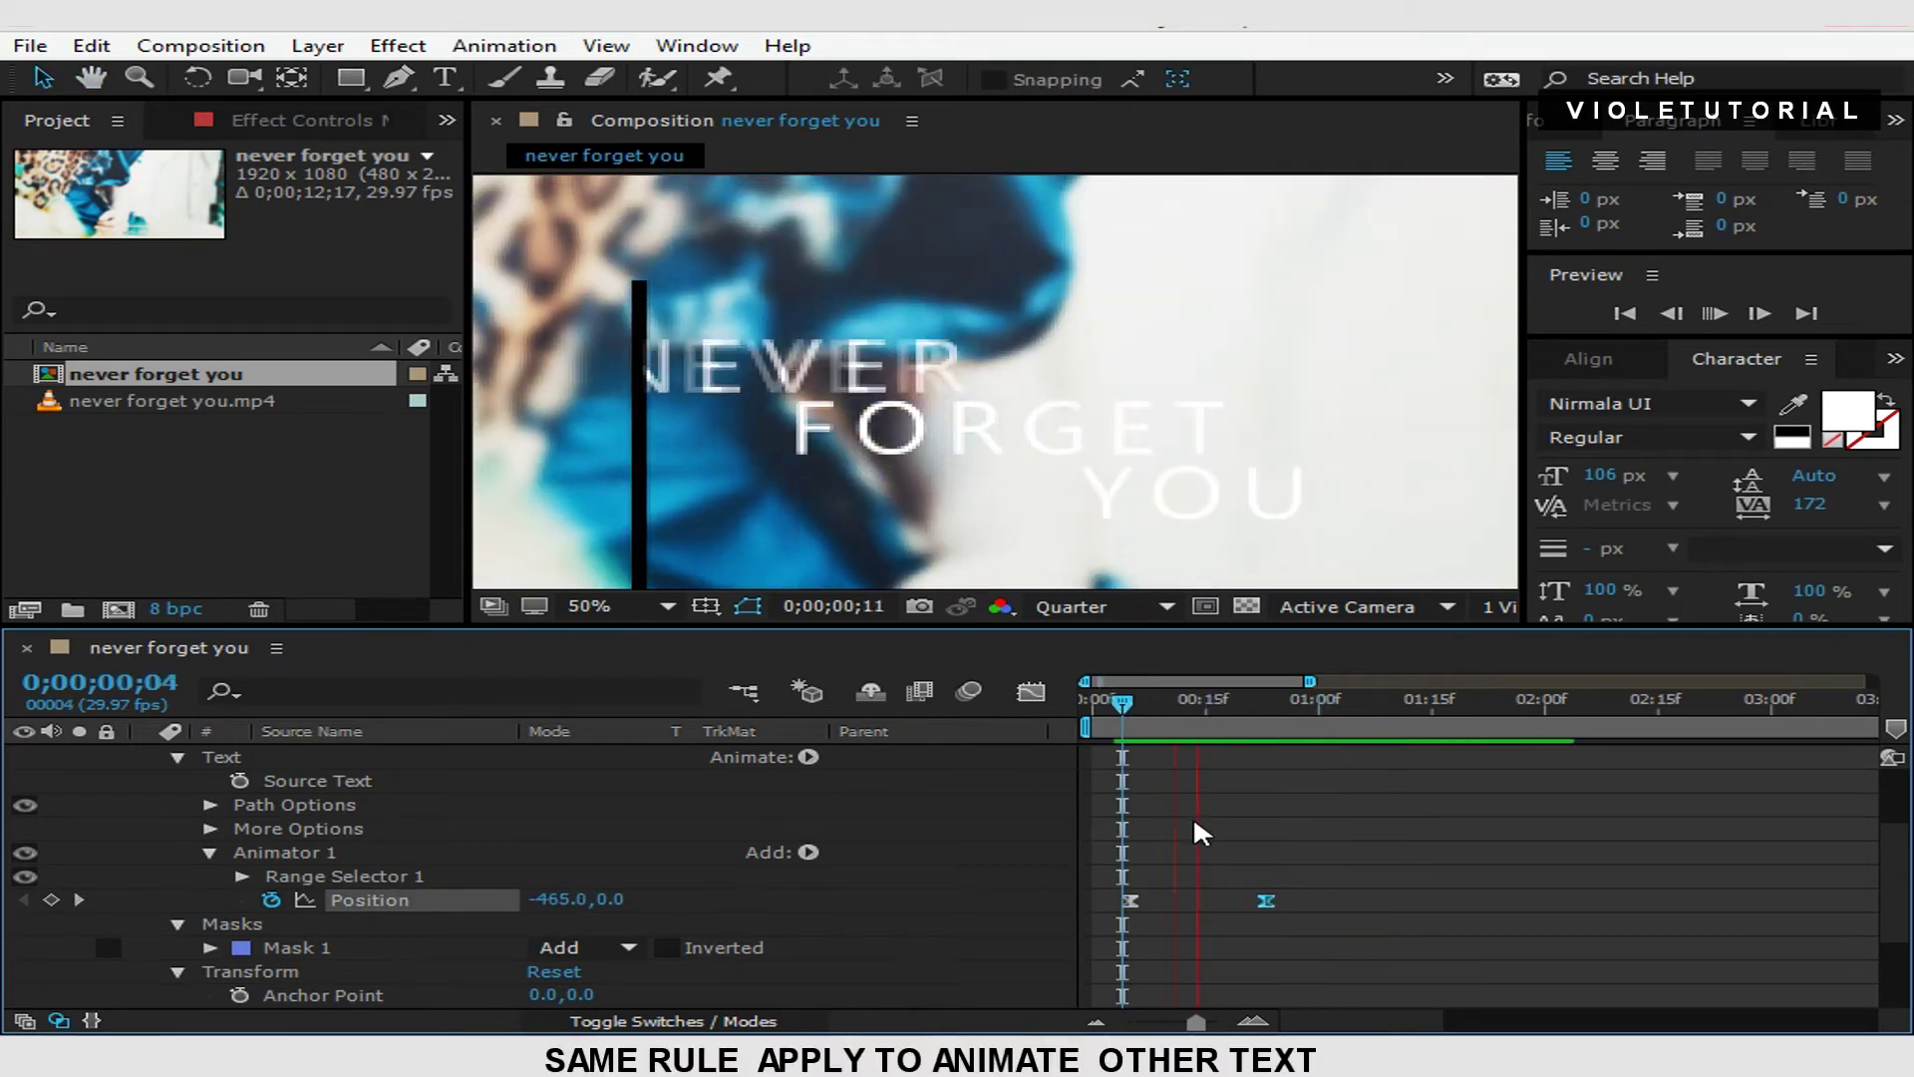
{"action": "key", "text": "space"}
Draw a rectangular mask around FORGET, extending from the vertical line past the word, and align its left edge with the line's right edge.
{"action": "scroll", "coordinate": [574, 851], "scroll_direction": "up", "scroll_amount": 3}
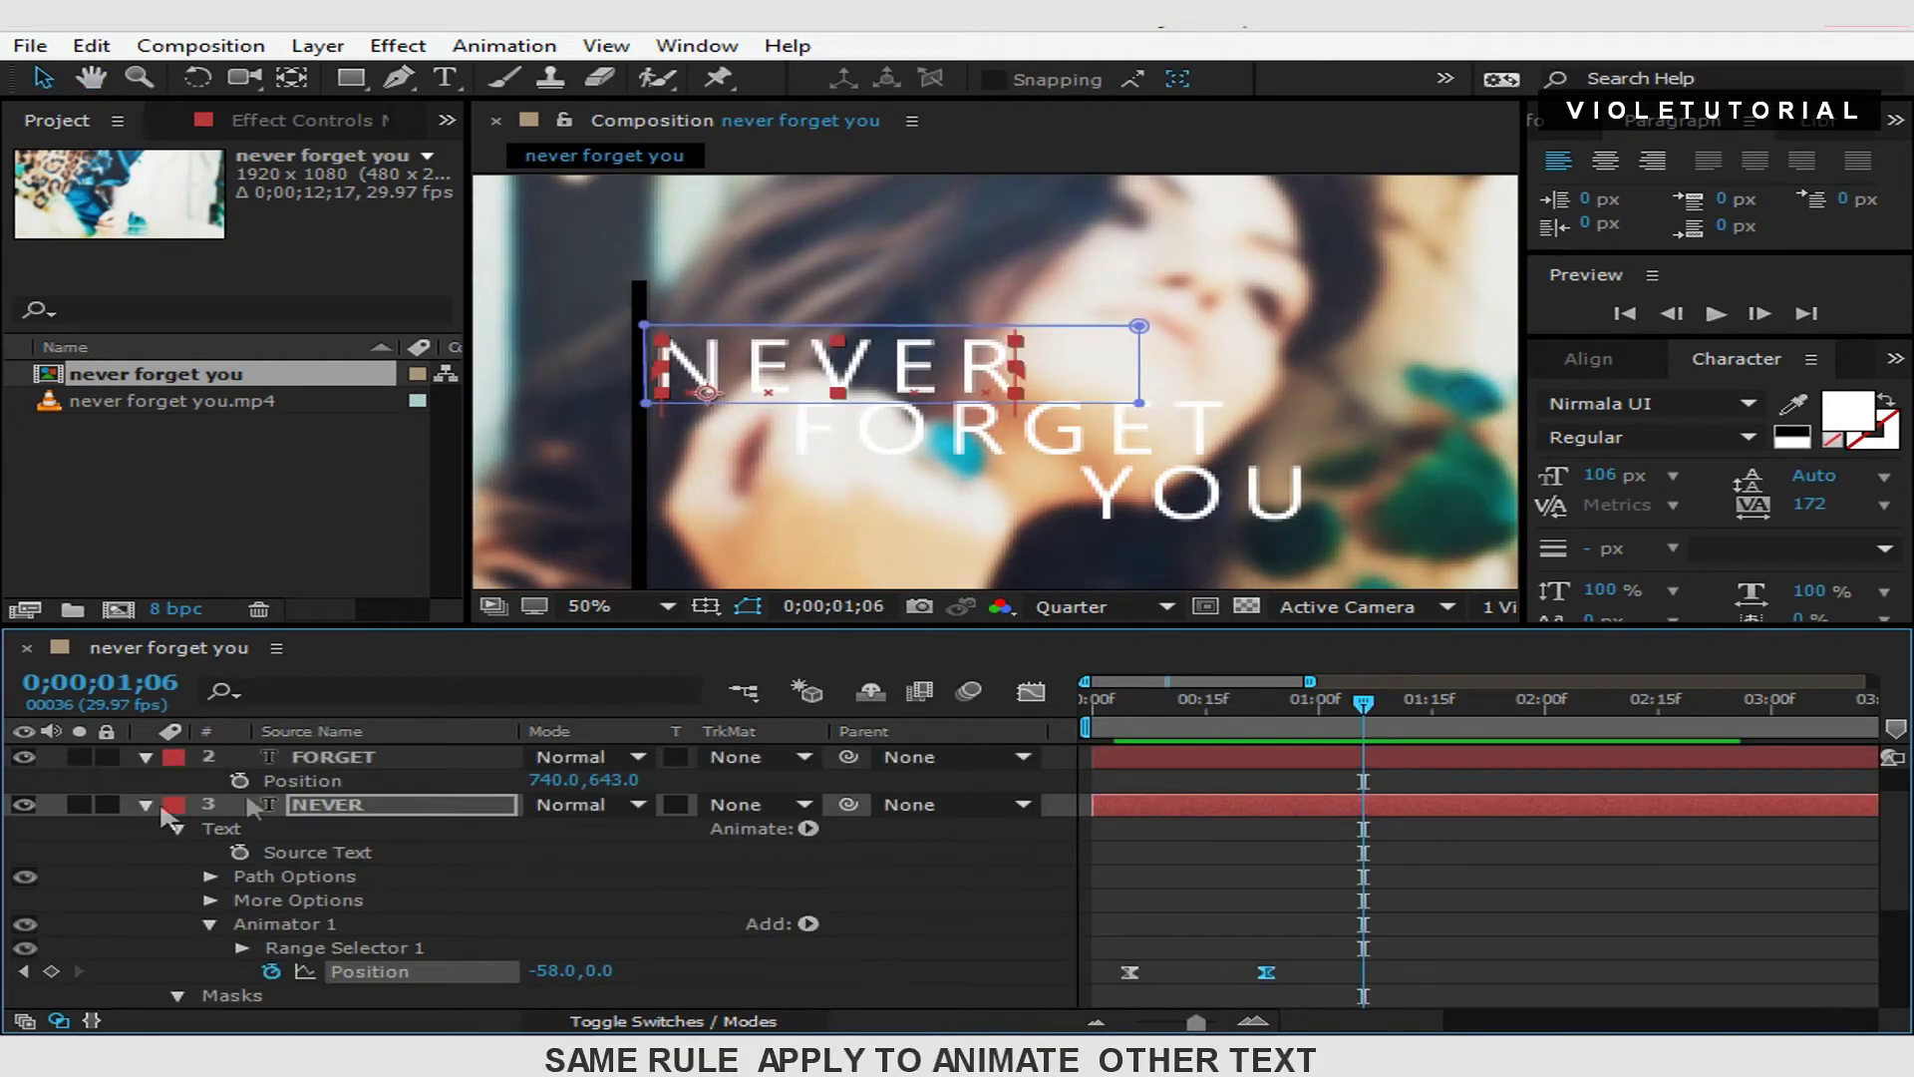
{"action": "left_click", "coordinate": [329, 756]}
{"action": "scroll", "coordinate": [345, 783], "scroll_direction": "up", "scroll_amount": 1}
{"action": "key", "text": "q"}
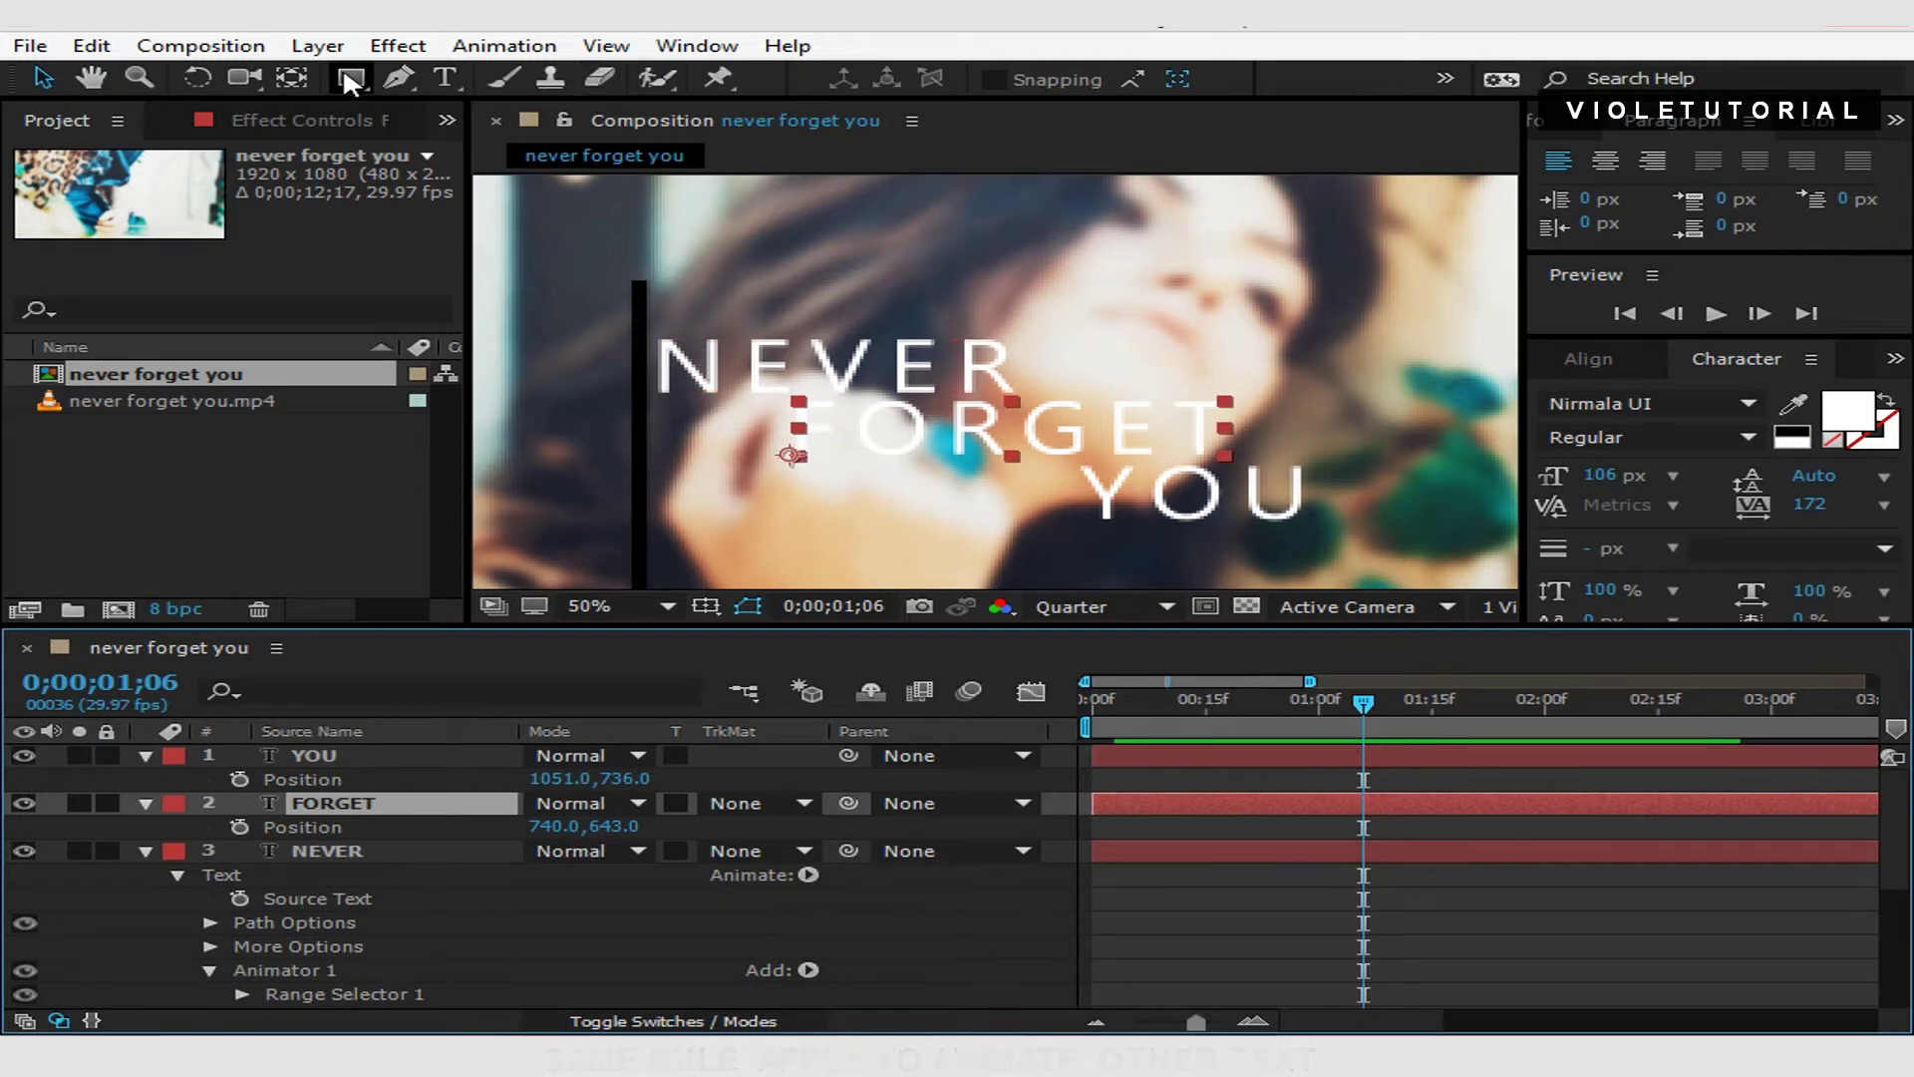
{"action": "left_click_drag", "start_coordinate": [642, 399], "coordinate": [649, 439]}
{"action": "left_click_drag", "start_coordinate": [757, 477], "coordinate": [1286, 463]}
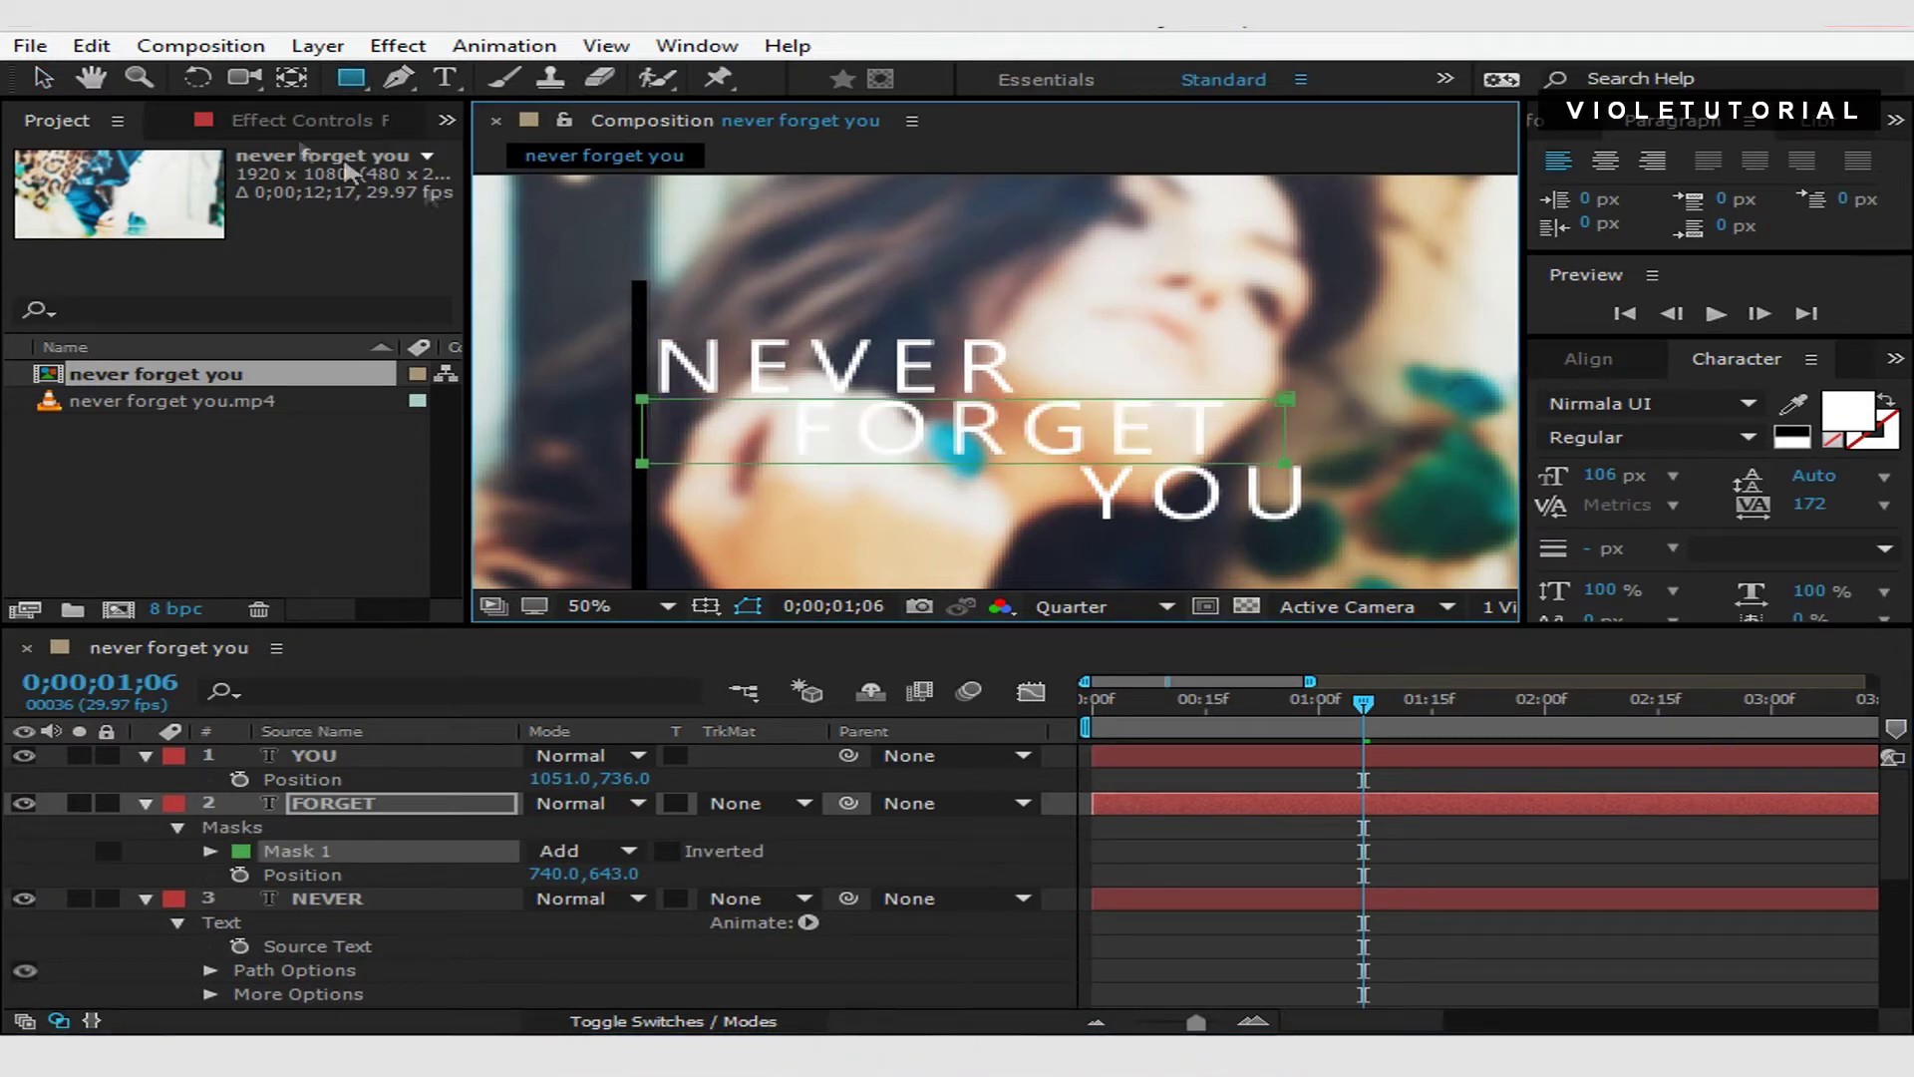
{"action": "left_click", "coordinate": [42, 78]}
{"action": "left_click_drag", "start_coordinate": [1105, 409], "coordinate": [1112, 398]}
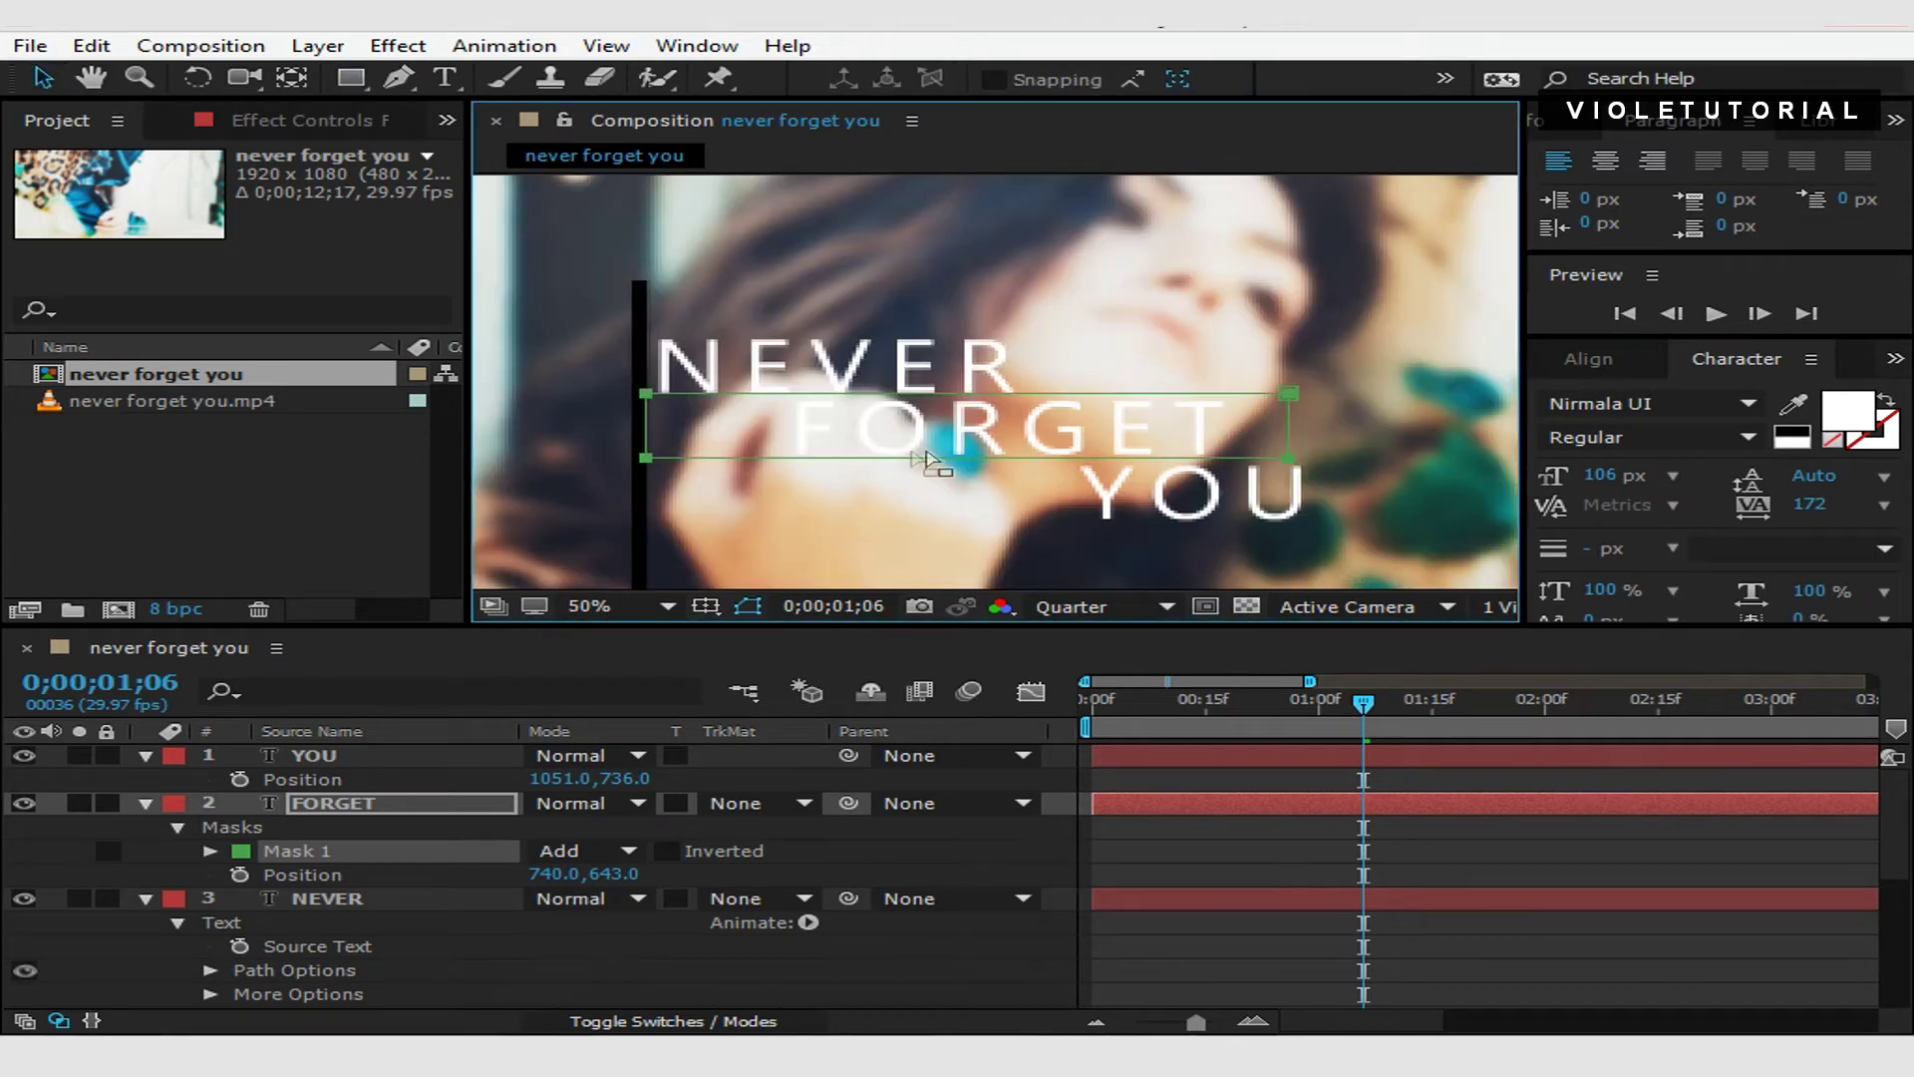
Add a Position text animator to FORGET and set it to -629, 0 so the word hides behind the line.
{"action": "left_click", "coordinate": [539, 795]}
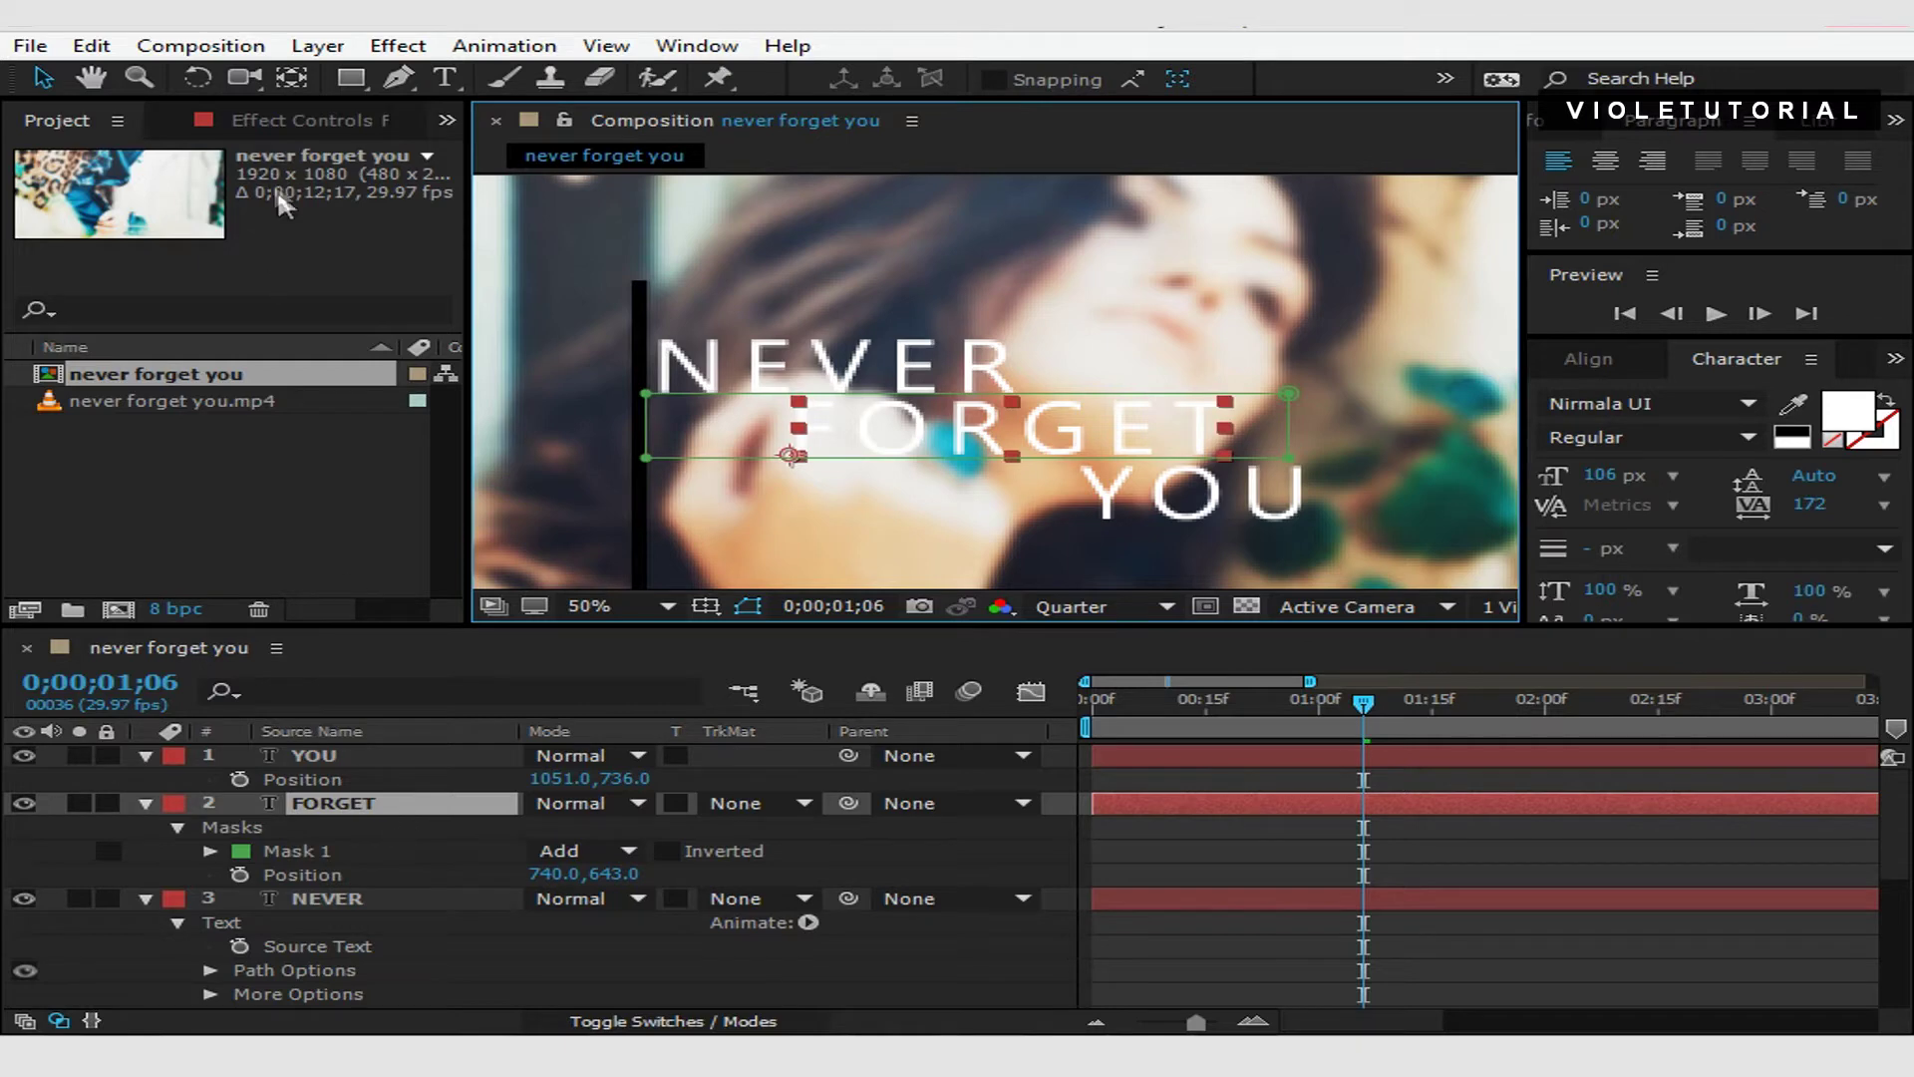
{"action": "left_click", "coordinate": [147, 802]}
{"action": "left_click", "coordinate": [147, 803]}
{"action": "left_click", "coordinate": [807, 805]}
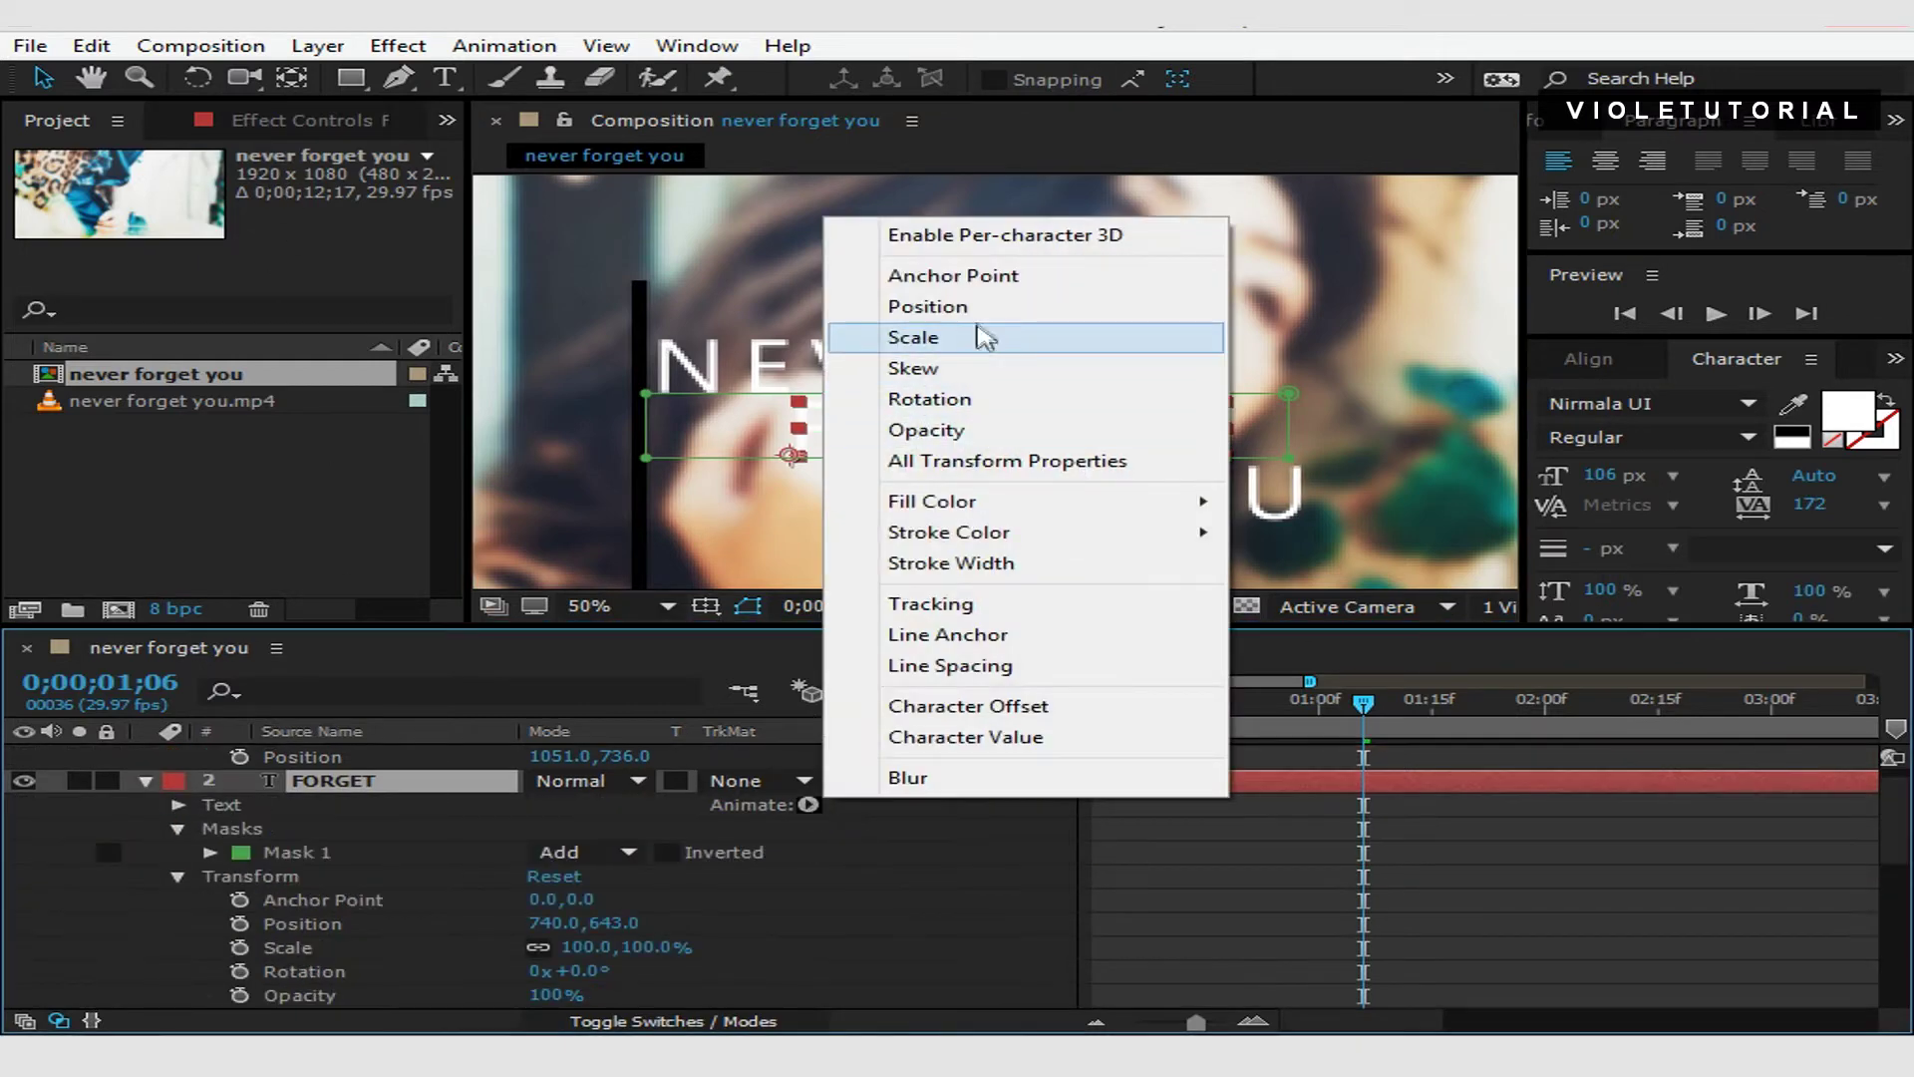
{"action": "left_click", "coordinate": [990, 316]}
{"action": "left_click_drag", "start_coordinate": [539, 948], "coordinate": [399, 959]}
Keyframe FORGET's animator Position from -629, 0 at about frame 12 to -84, 0 at 0;00;00;24.
{"action": "scroll", "coordinate": [1416, 797], "scroll_direction": "down", "scroll_amount": 5}
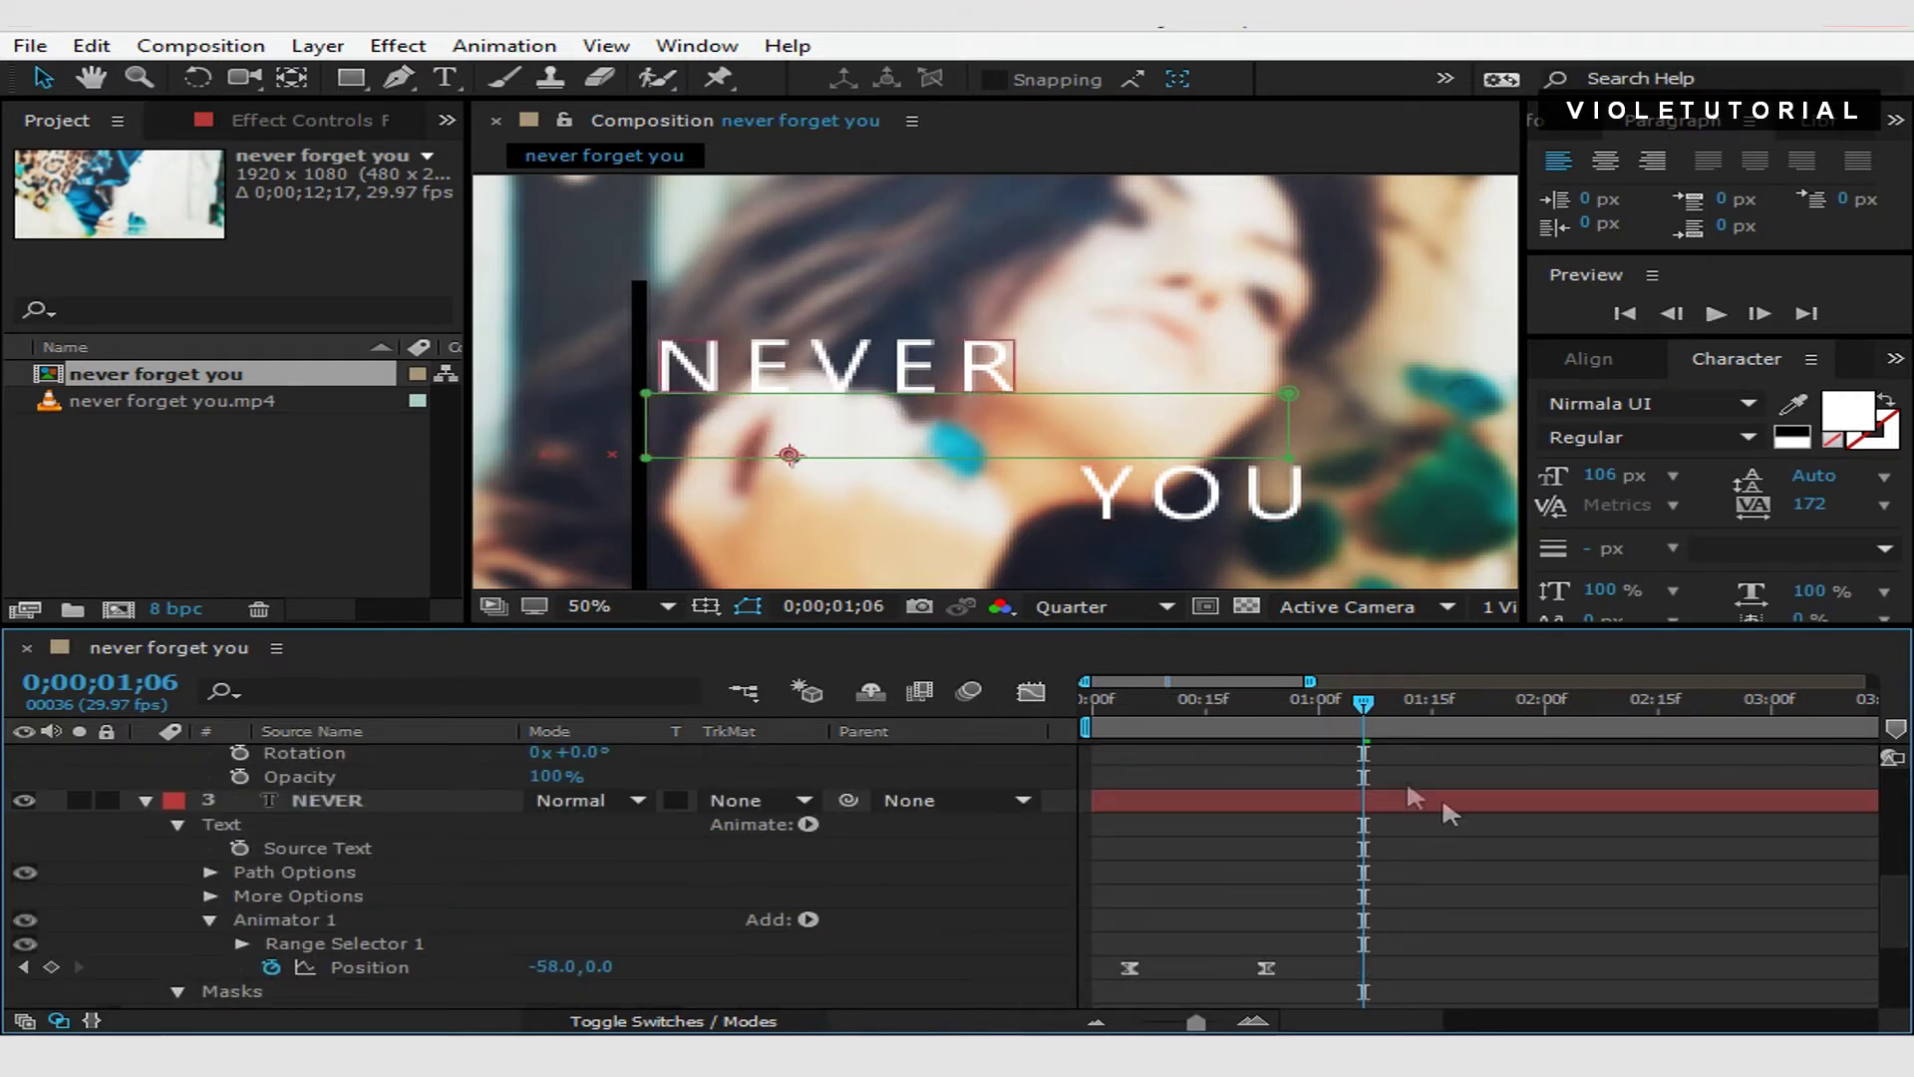
{"action": "left_click_drag", "start_coordinate": [1366, 697], "coordinate": [1260, 698]}
{"action": "scroll", "coordinate": [435, 799], "scroll_direction": "up", "scroll_amount": 3}
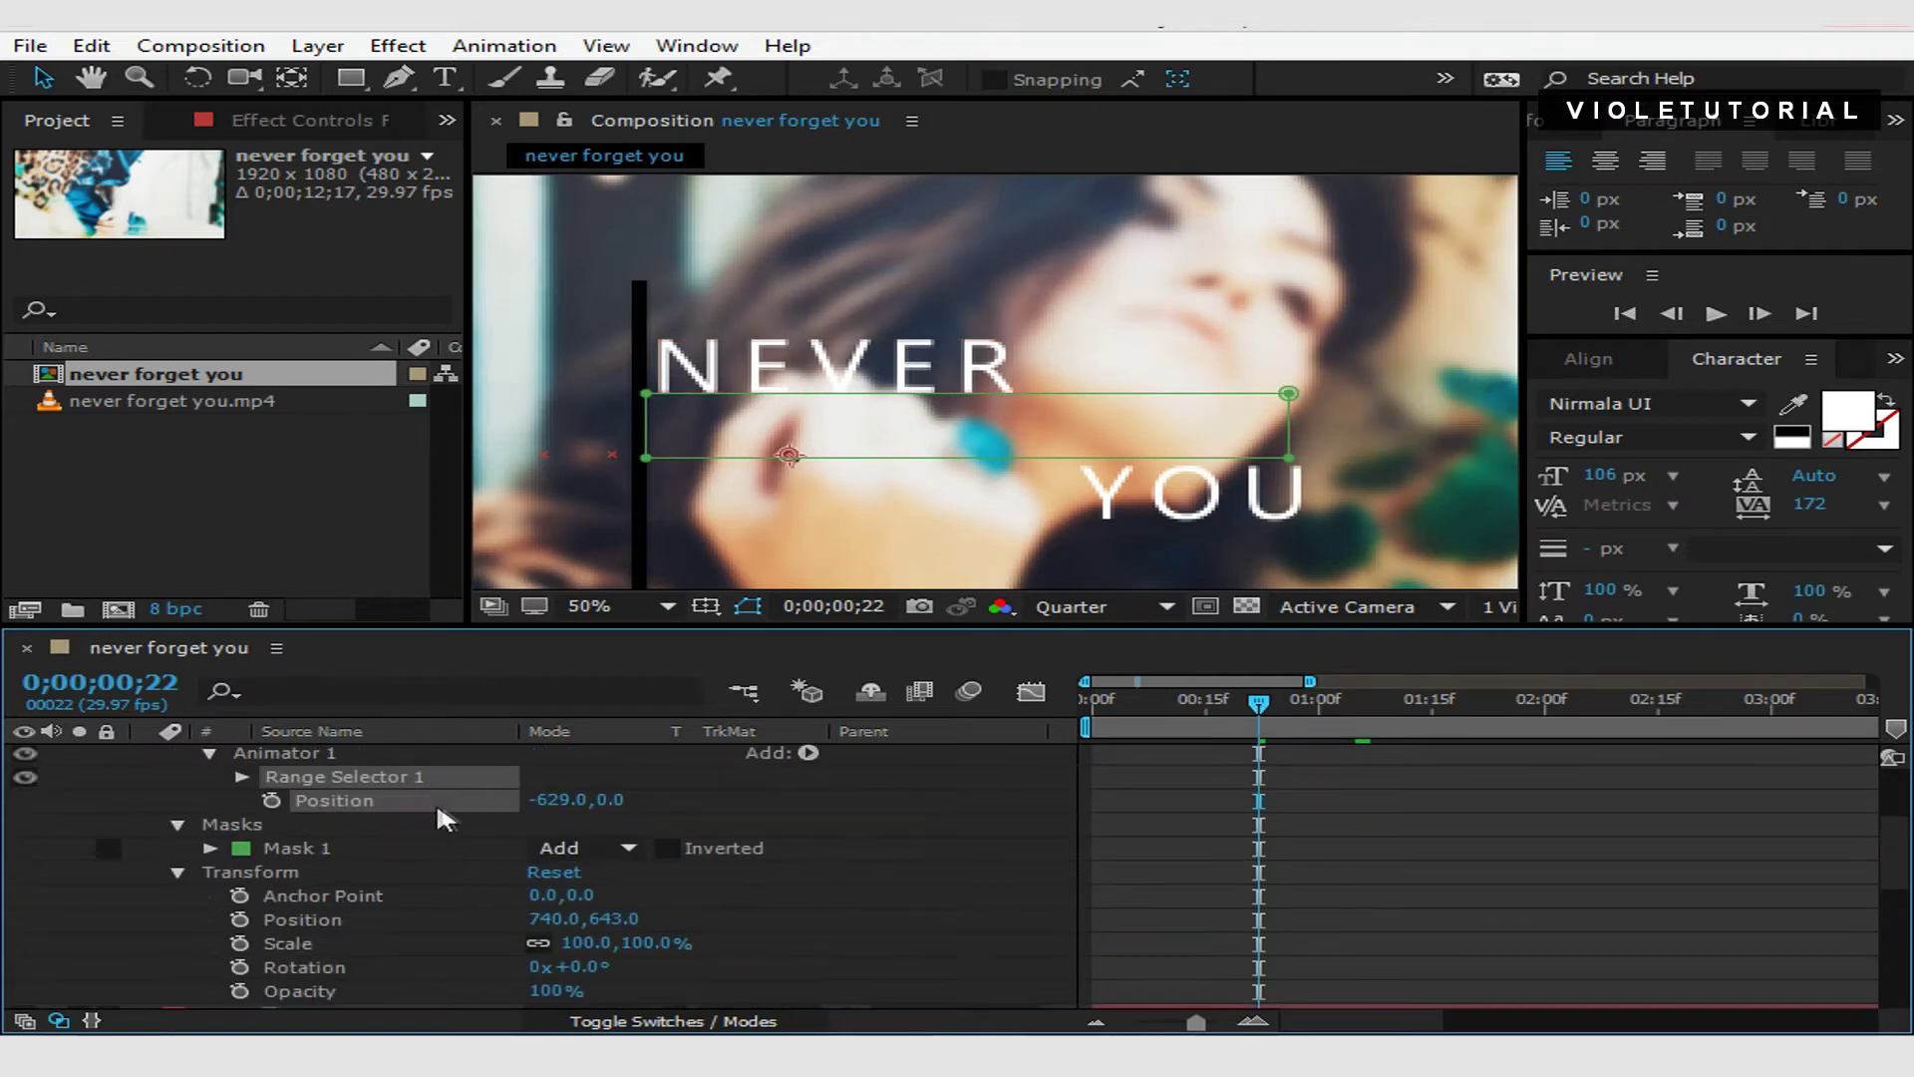
{"action": "left_click", "coordinate": [271, 799]}
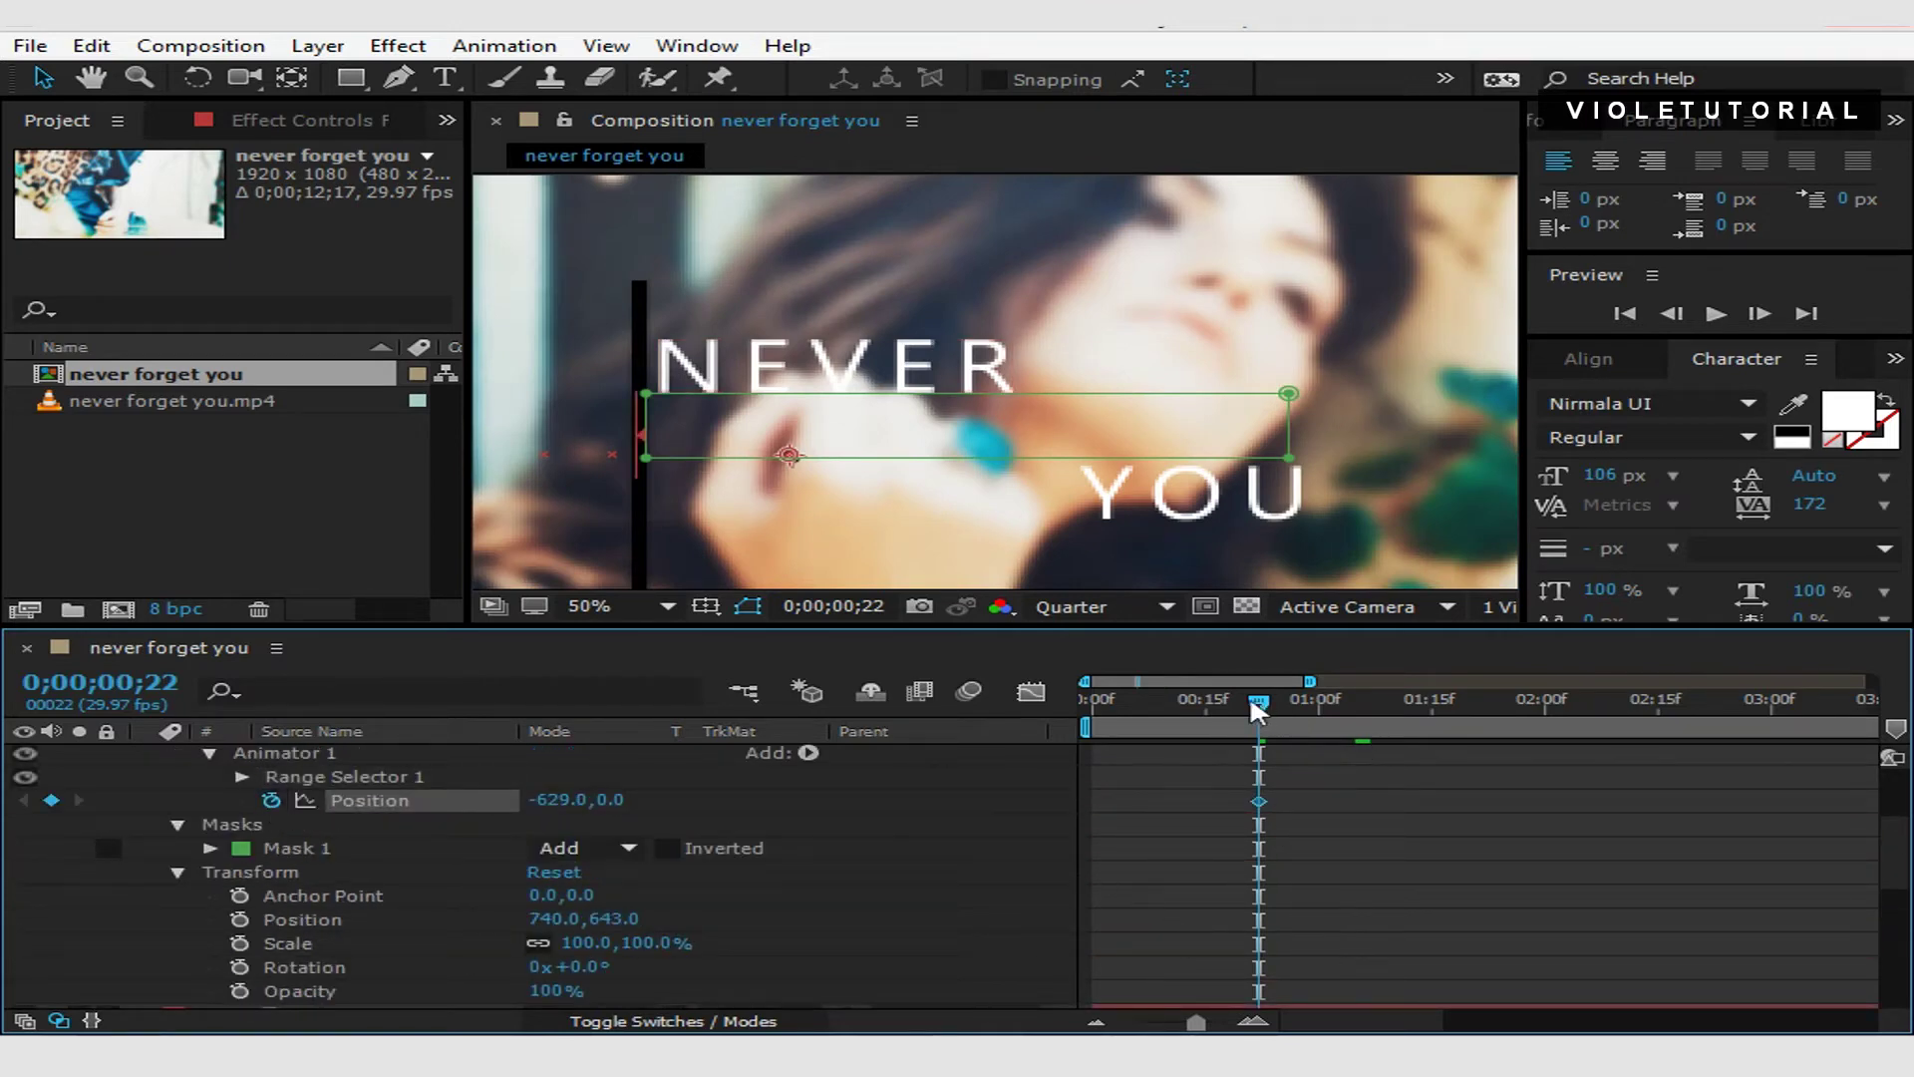
{"action": "left_click_drag", "start_coordinate": [1269, 704], "coordinate": [1199, 703]}
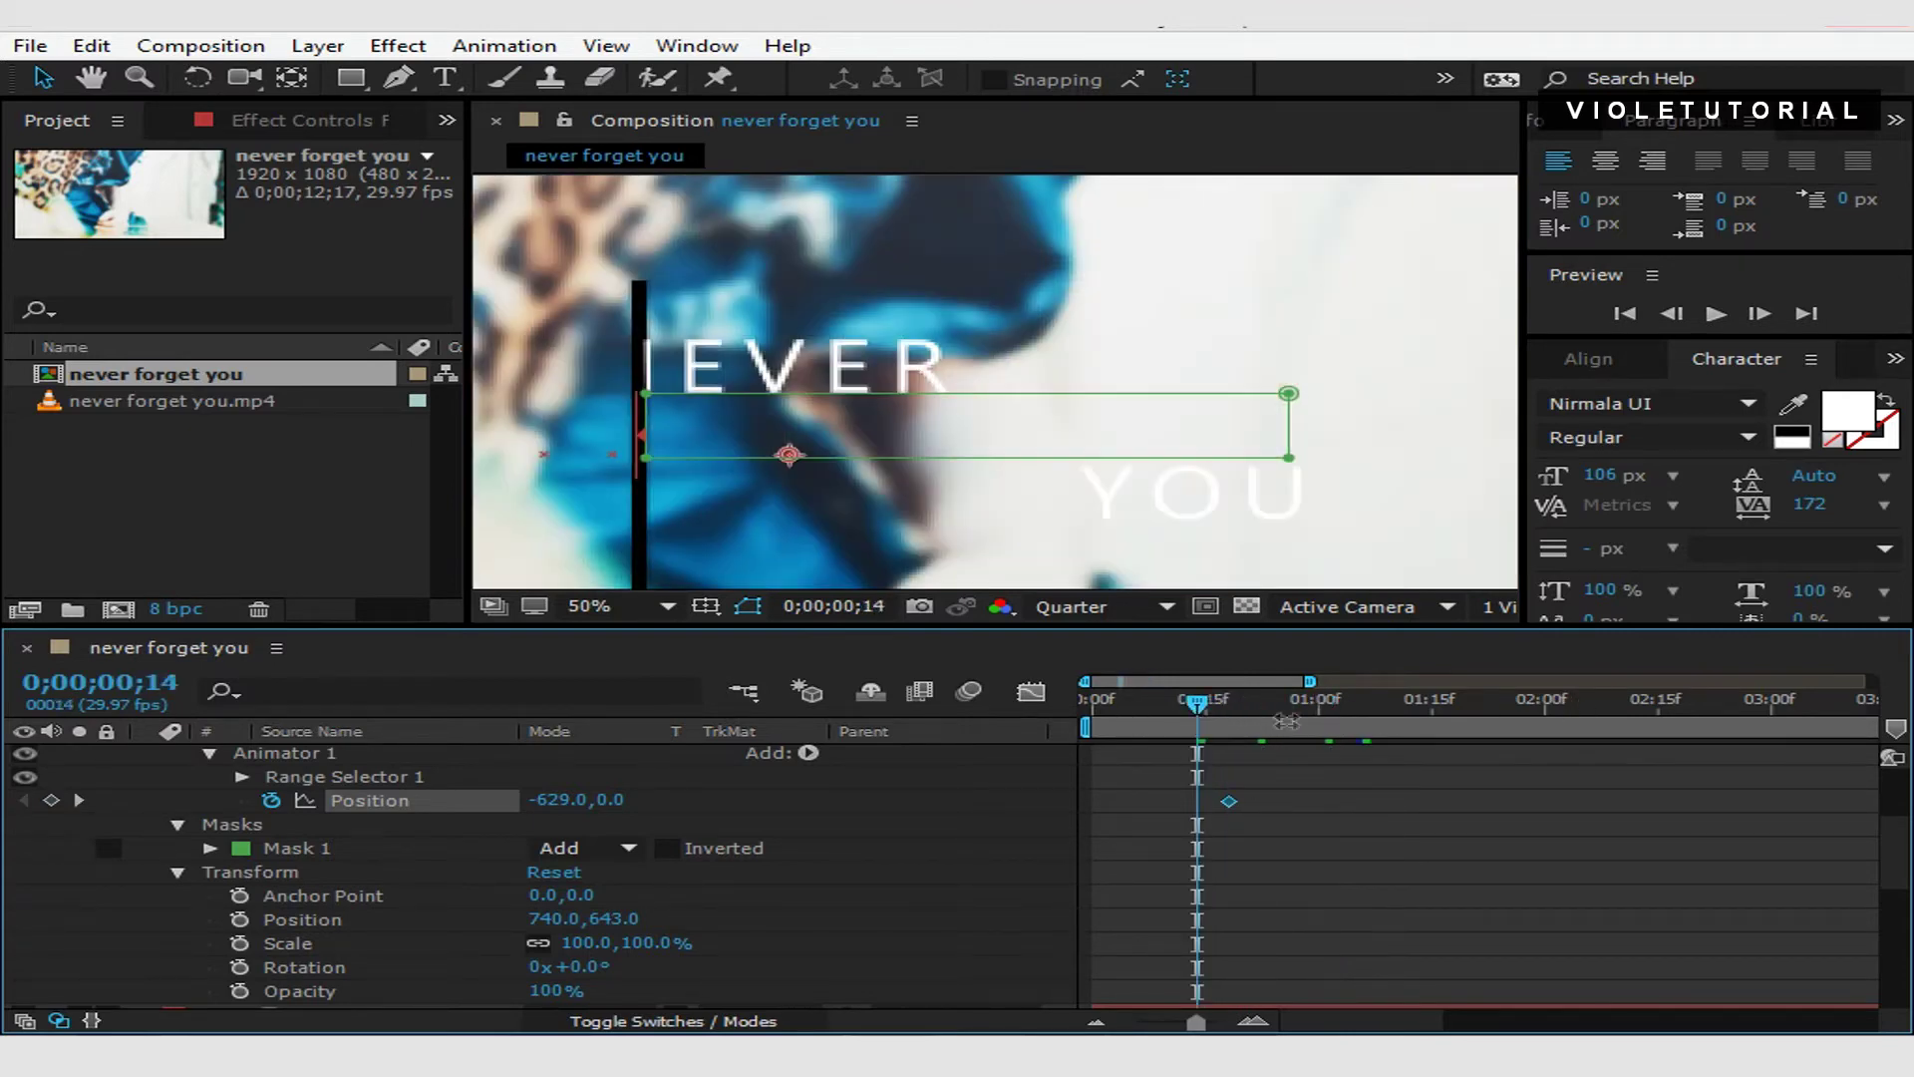
{"action": "left_click_drag", "start_coordinate": [1213, 710], "coordinate": [1274, 703]}
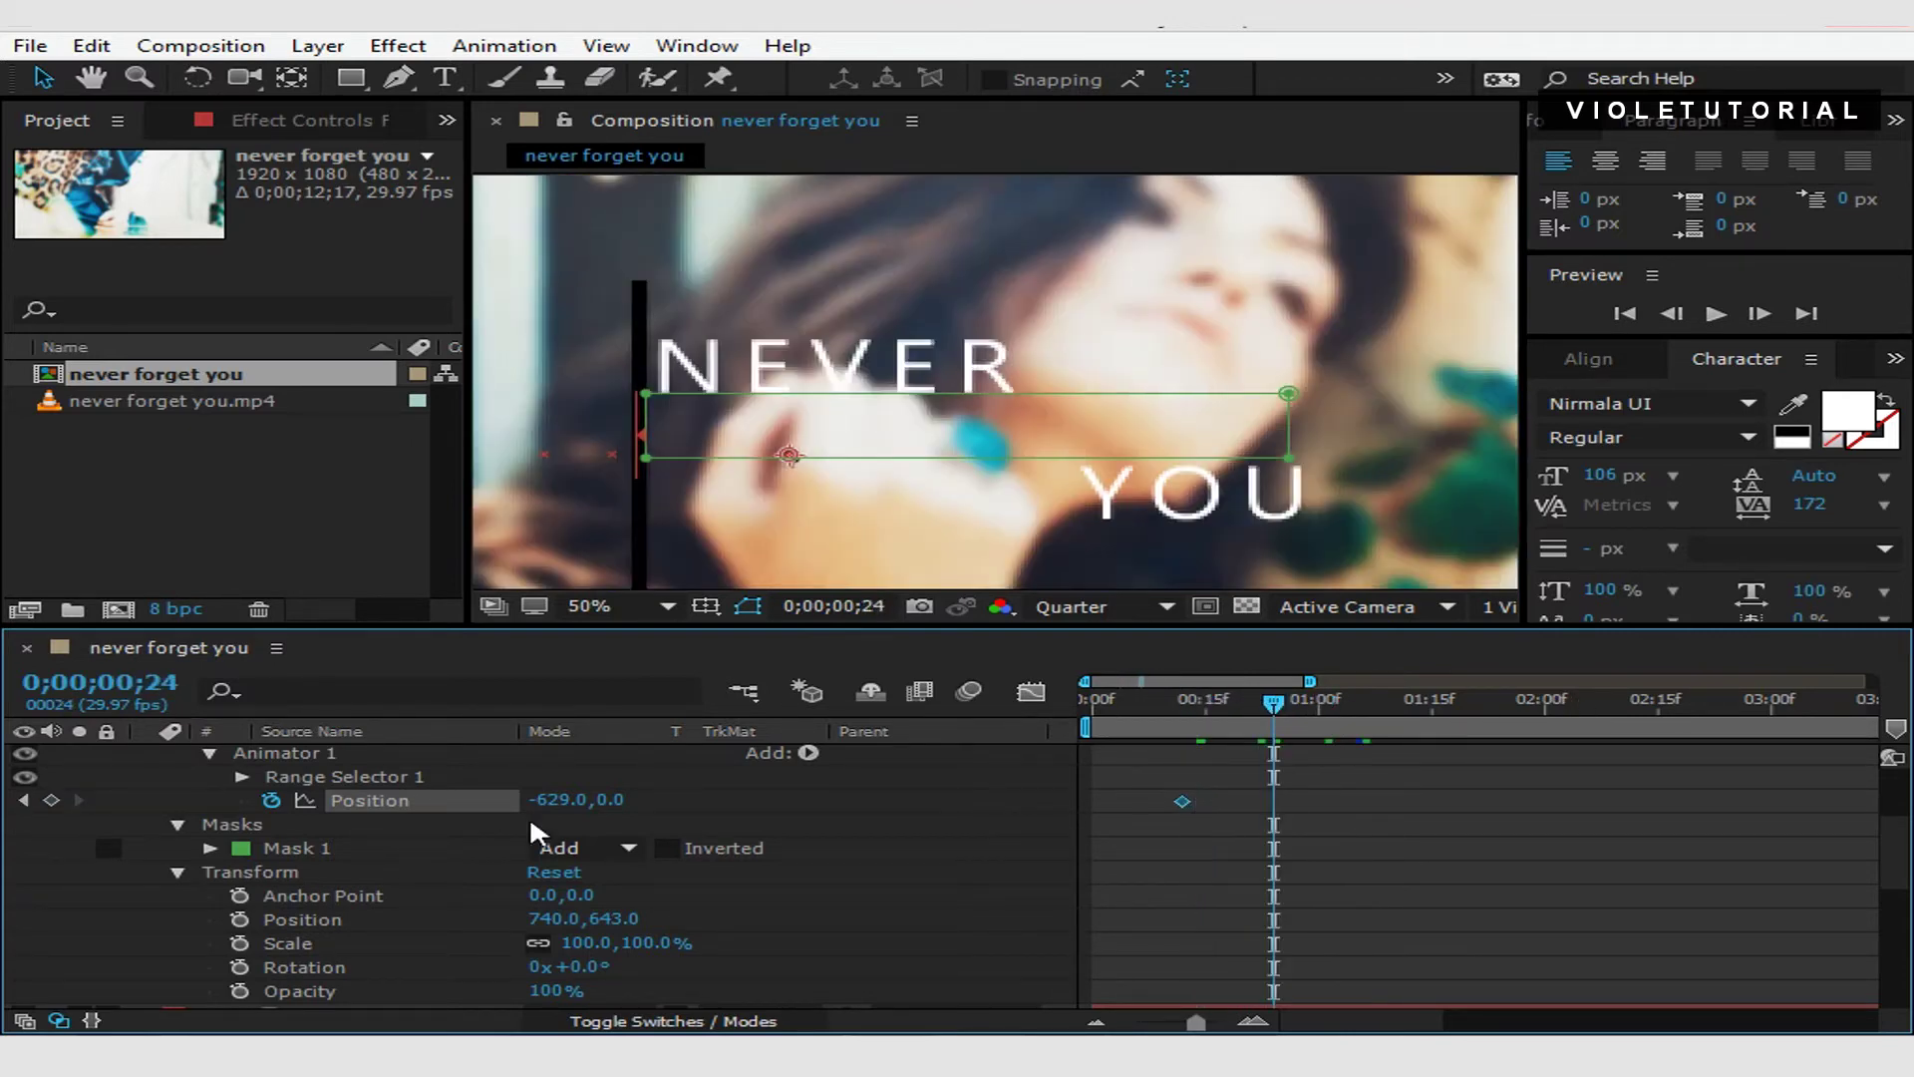
{"action": "left_click_drag", "start_coordinate": [555, 810], "coordinate": [833, 825]}
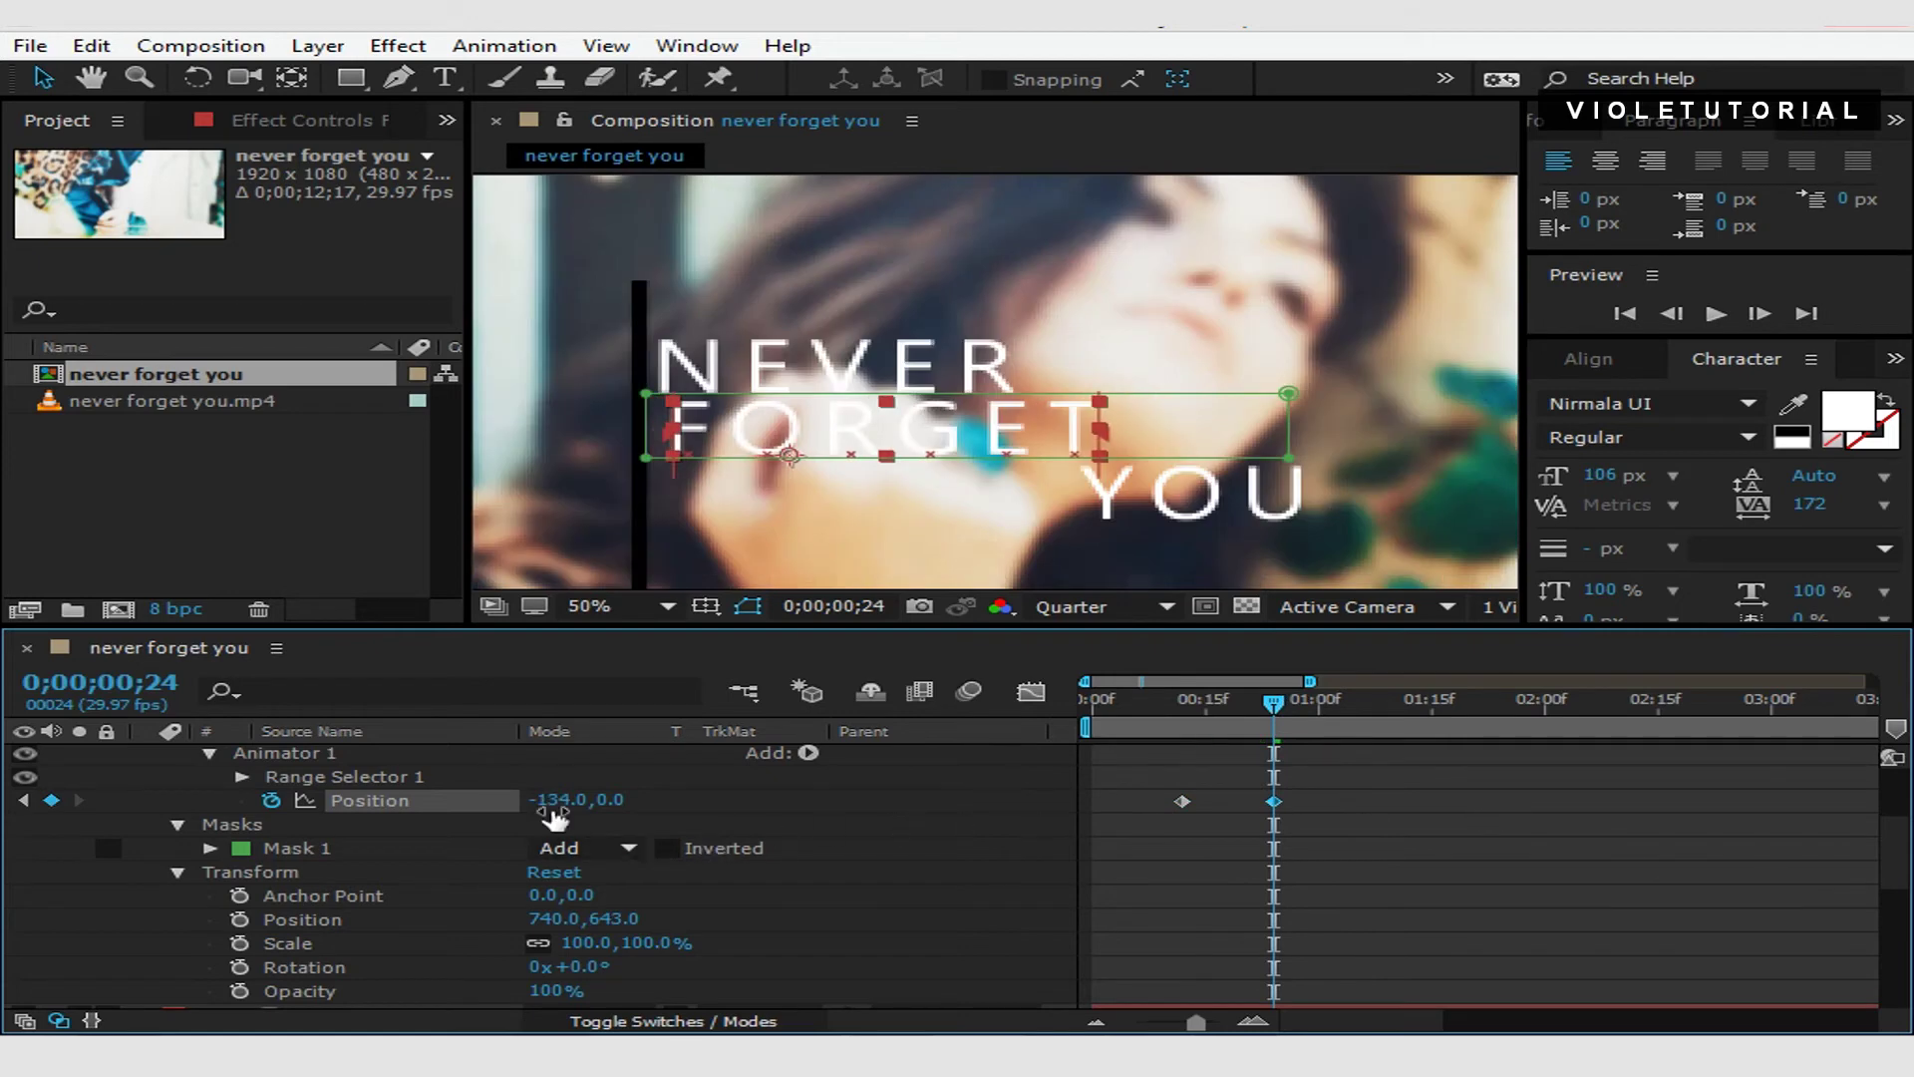
{"action": "left_click_drag", "start_coordinate": [601, 798], "coordinate": [643, 802]}
Apply Easy Ease to FORGET's Position keyframes, lengthen the ending ease in the Graph Editor, and preview the reveal.
{"action": "left_click_drag", "start_coordinate": [1139, 788], "coordinate": [1401, 848]}
{"action": "left_click", "coordinate": [1031, 691]}
{"action": "left_click_drag", "start_coordinate": [1275, 956], "coordinate": [1189, 949]}
{"action": "left_click", "coordinate": [1031, 691]}
{"action": "left_click_drag", "start_coordinate": [1277, 707], "coordinate": [1155, 711]}
{"action": "key", "text": "space"}
{"action": "key", "text": "space"}
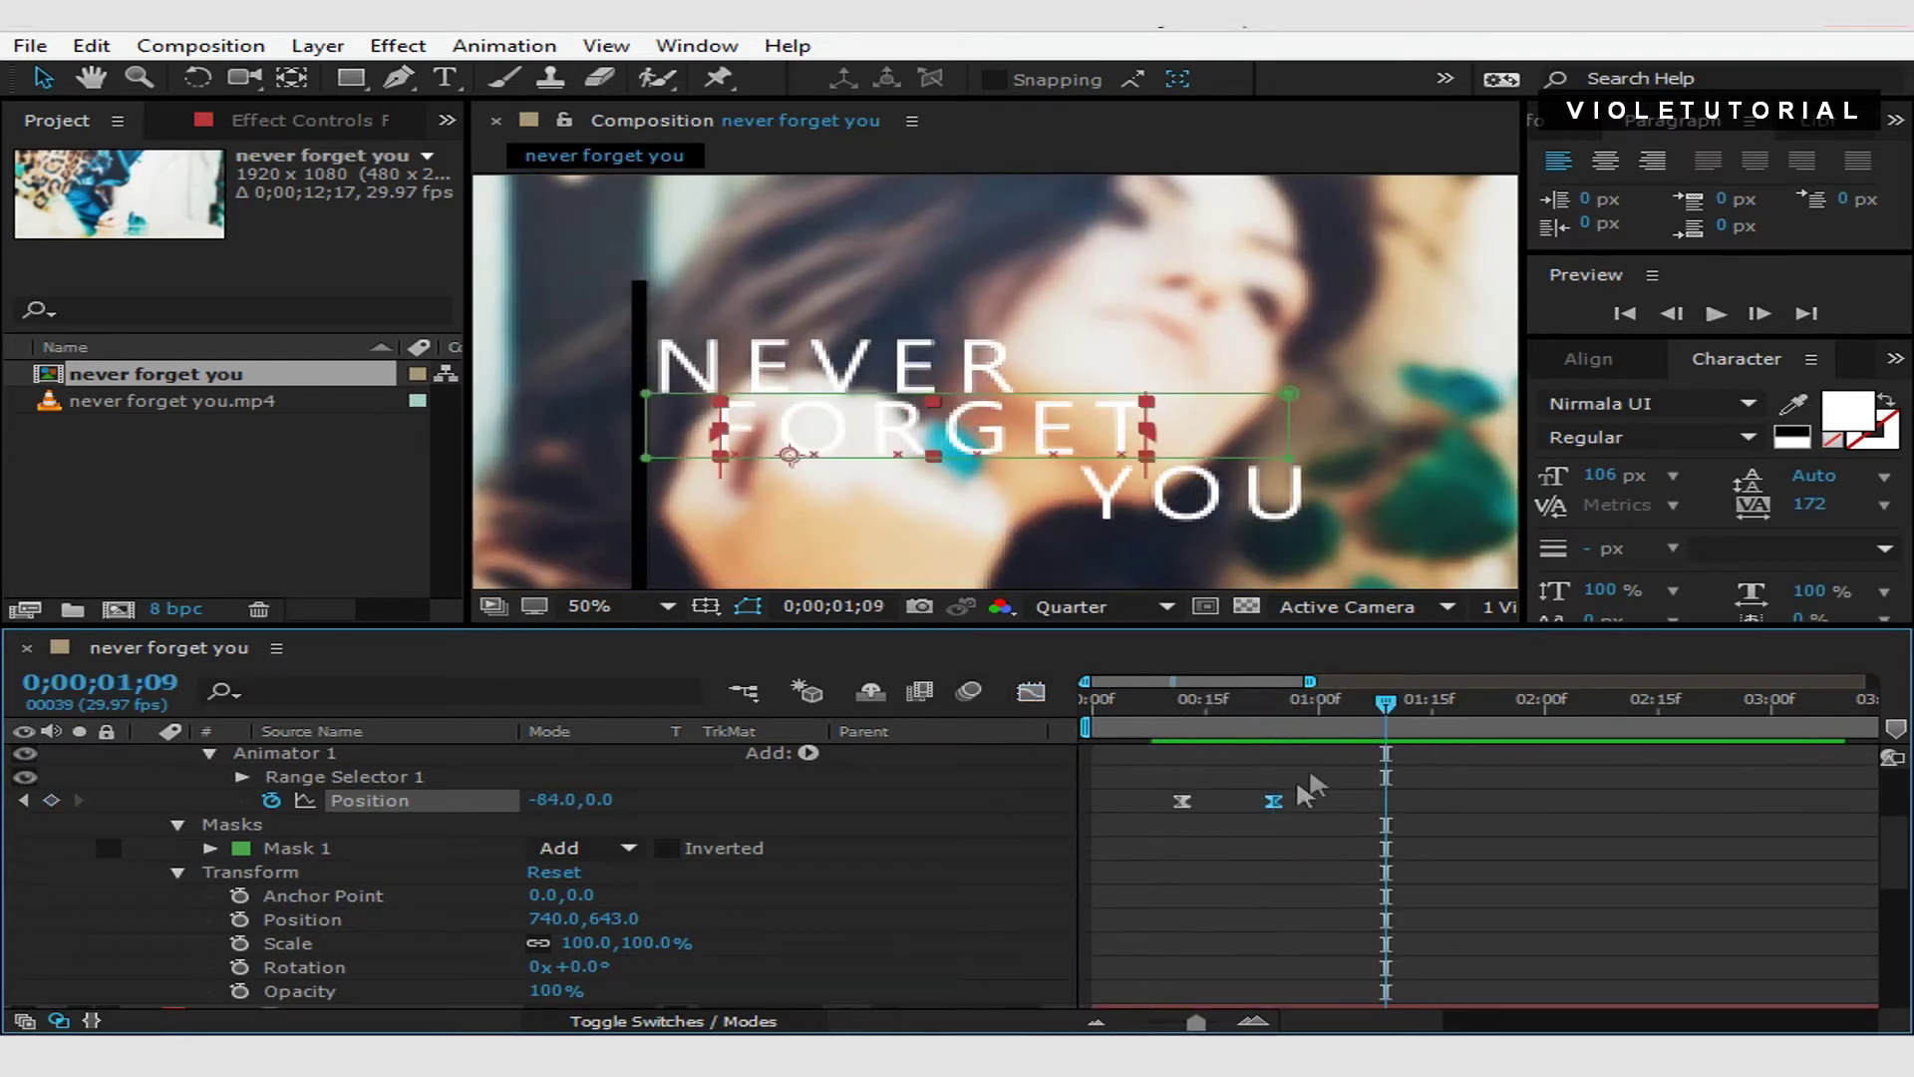
Retime FORGET's animator Position keyframes to about 0;00;00;19 and 0;00;01;09, and preview the animation.
{"action": "left_click_drag", "start_coordinate": [1149, 785], "coordinate": [1386, 803]}
{"action": "left_click", "coordinate": [1358, 773]}
{"action": "key", "text": "space"}
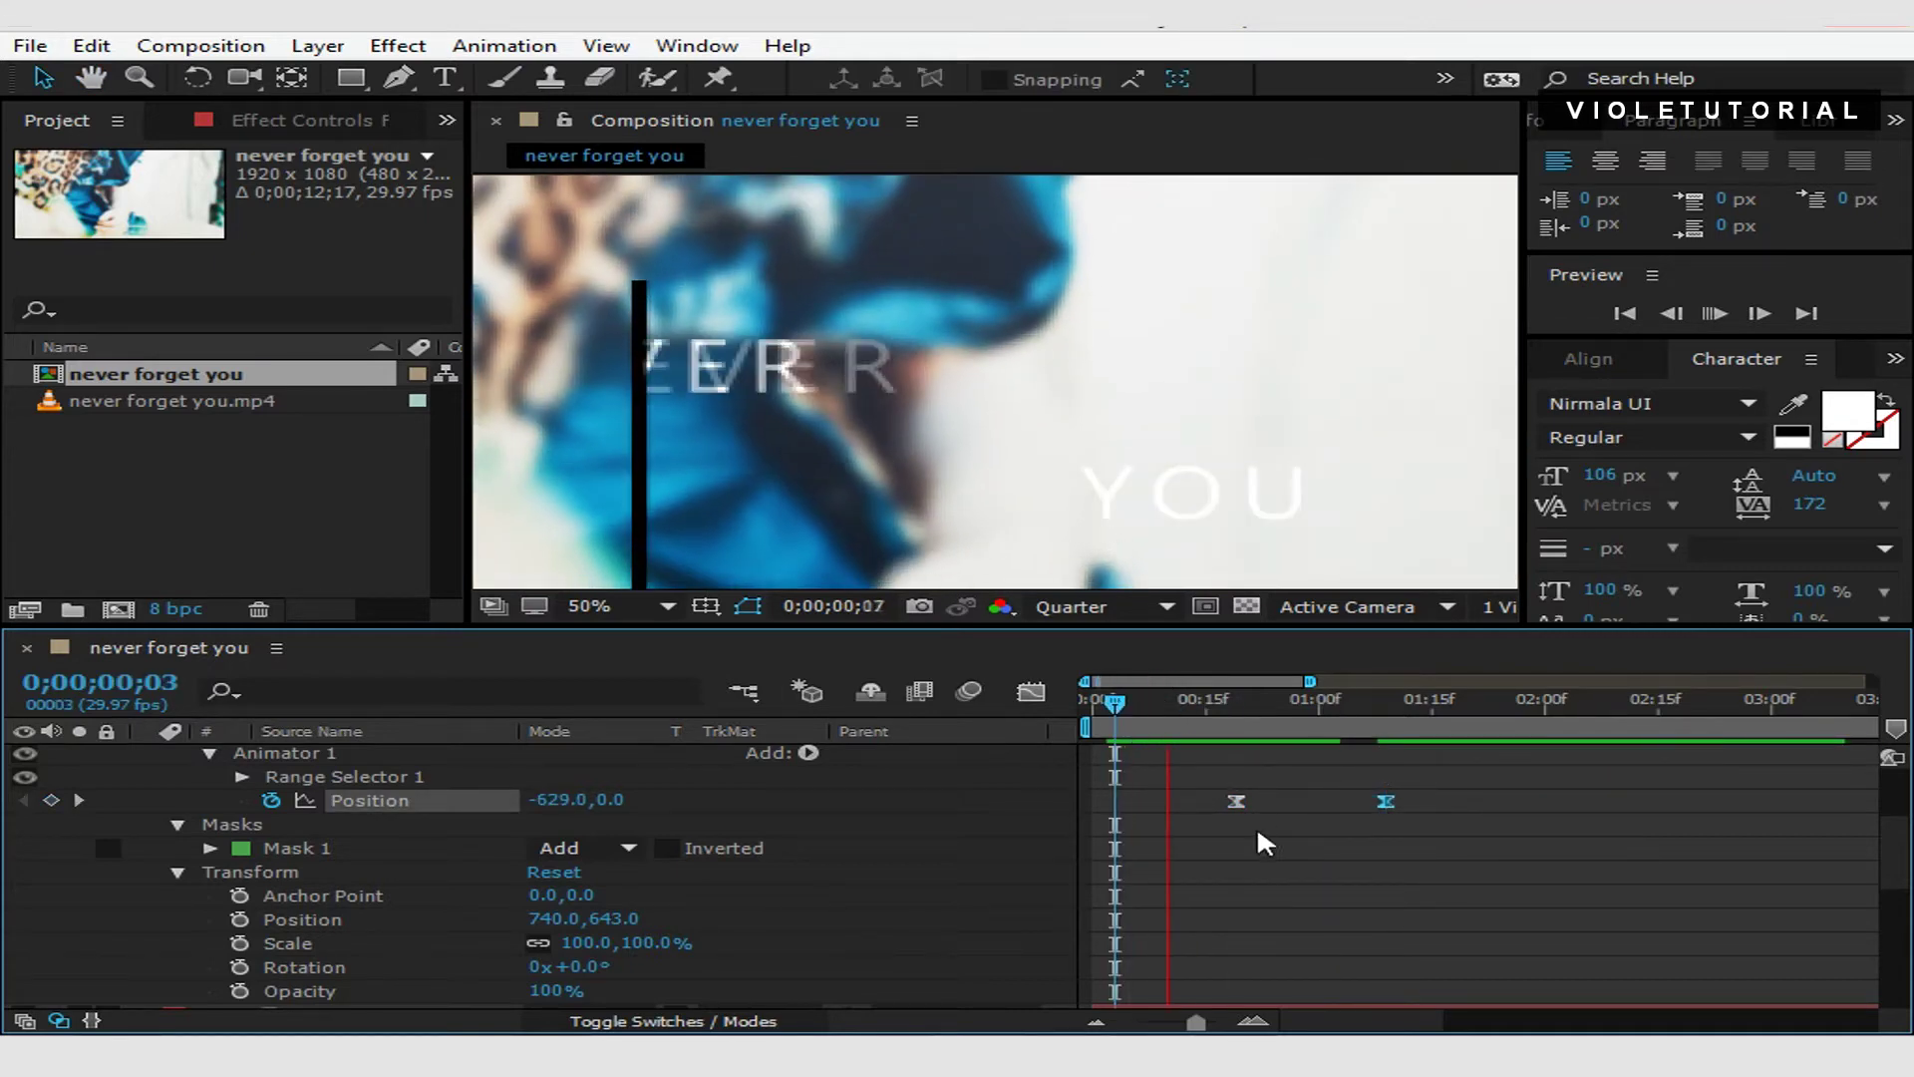
{"action": "key", "text": "space"}
Set YOU's horizontal position to 987 and mask the word with a rectangle starting at the vertical line's right edge.
{"action": "scroll", "coordinate": [433, 823], "scroll_direction": "up", "scroll_amount": 5}
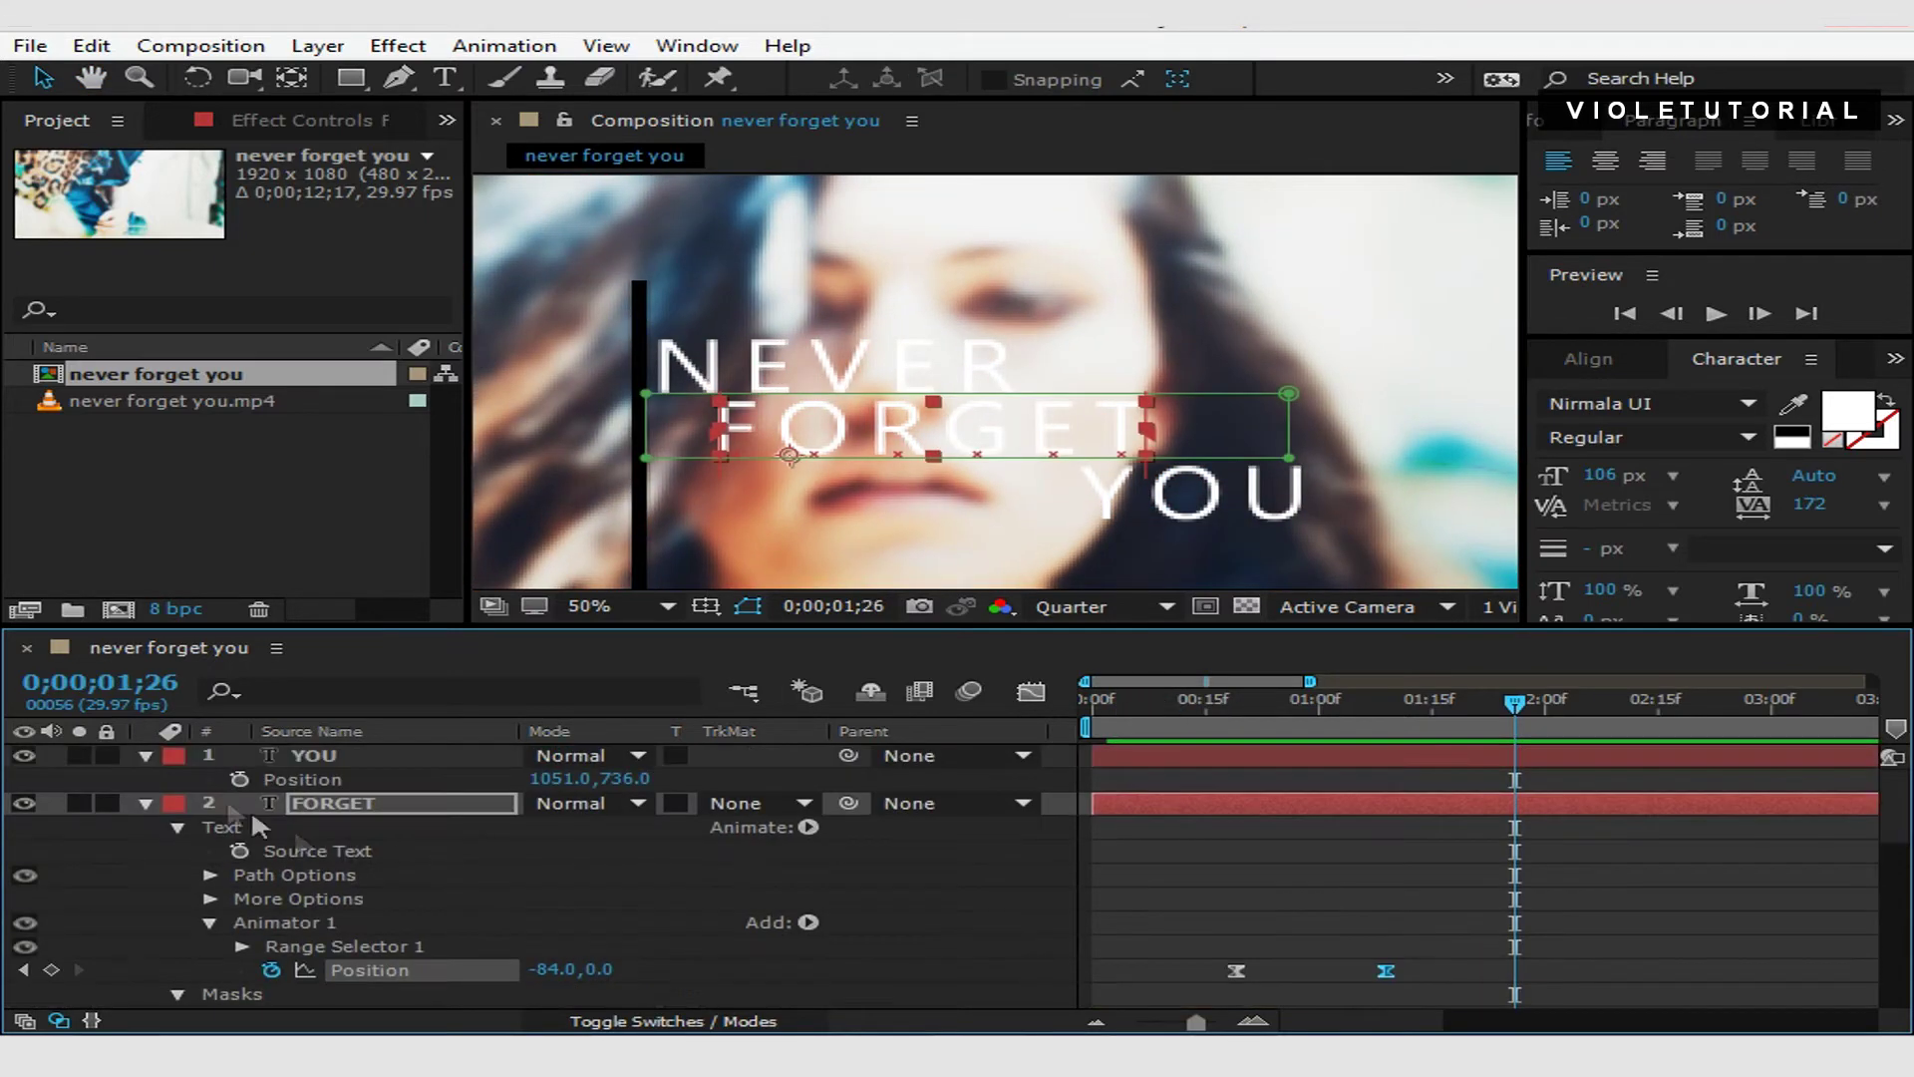
{"action": "left_click", "coordinate": [295, 757]}
{"action": "left_click", "coordinate": [349, 76]}
{"action": "left_click_drag", "start_coordinate": [558, 779], "coordinate": [435, 783]}
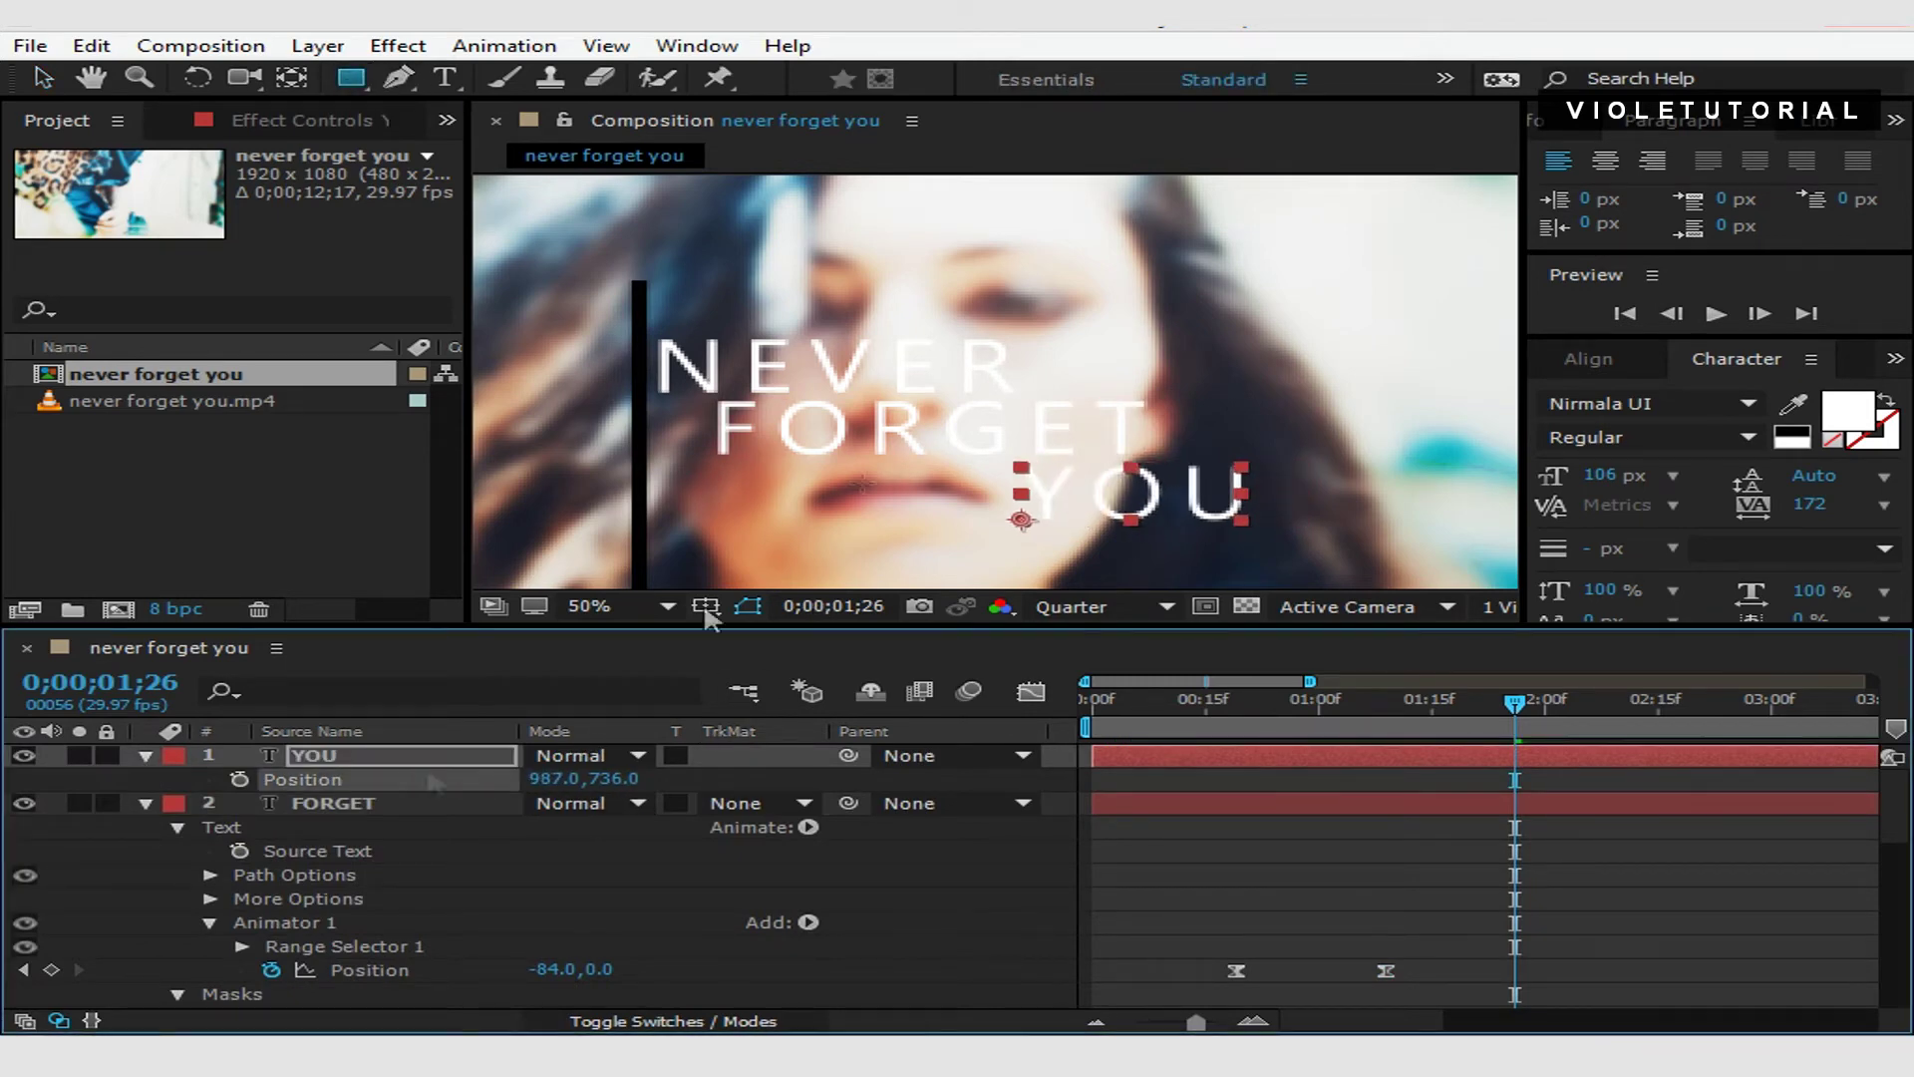
{"action": "left_click_drag", "start_coordinate": [648, 481], "coordinate": [1338, 544]}
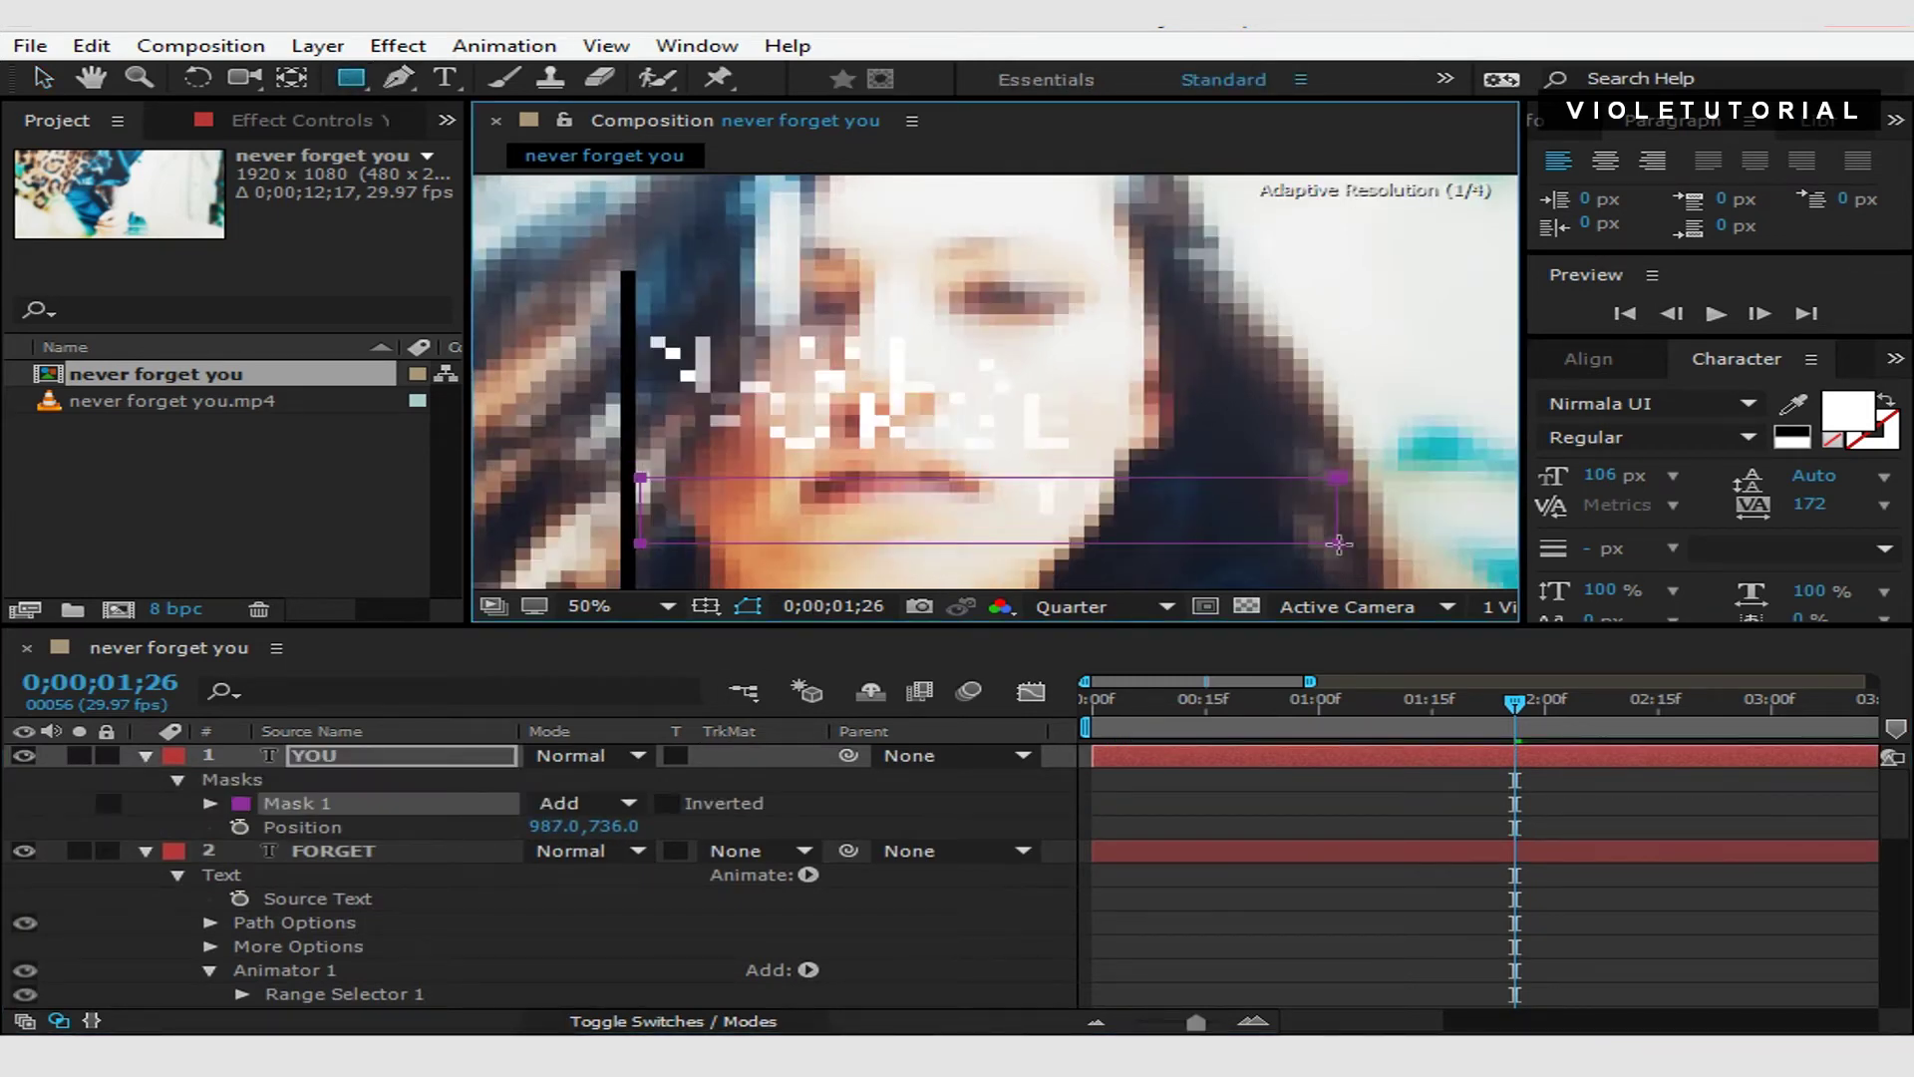
{"action": "left_click", "coordinate": [43, 78]}
{"action": "left_click_drag", "start_coordinate": [1205, 478], "coordinate": [1207, 458]}
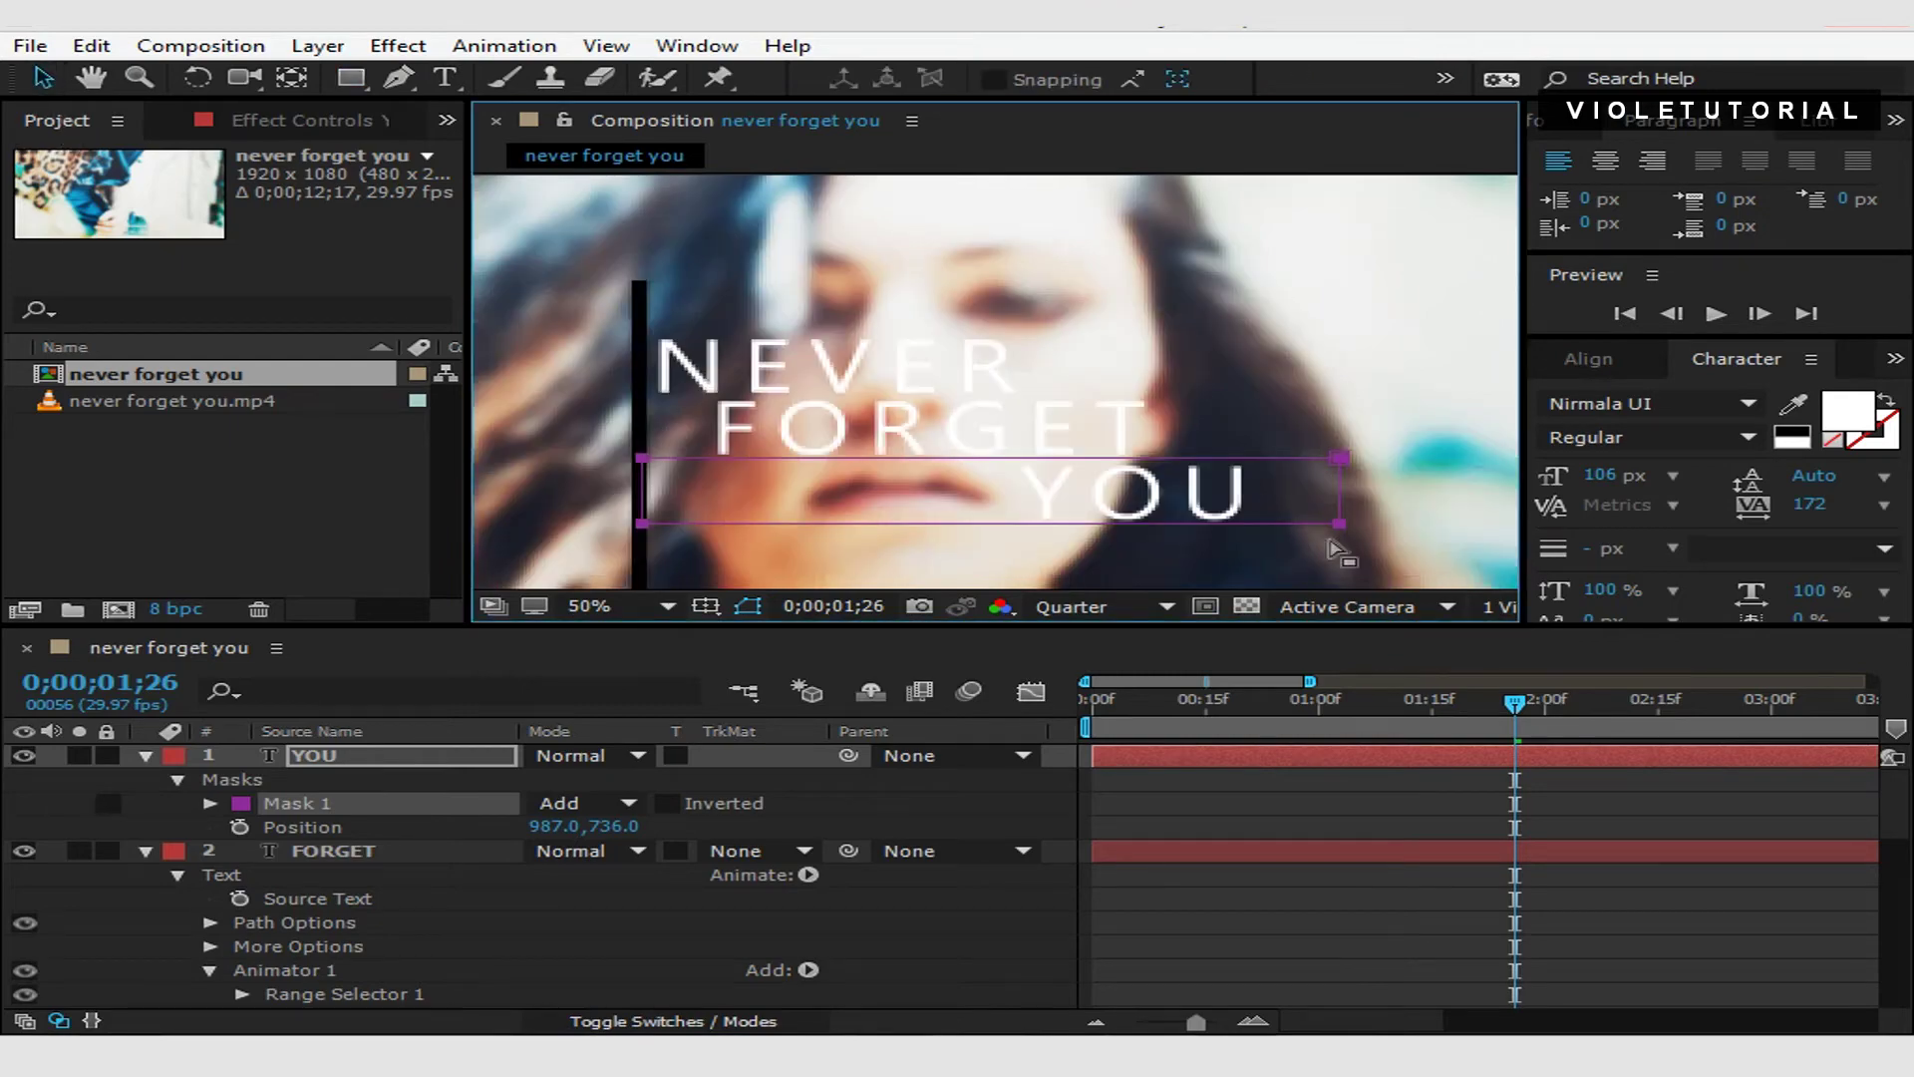
Add a Position text animator to YOU and set it to -652, 0 so the word hides behind the line.
{"action": "left_click", "coordinate": [152, 753]}
{"action": "left_click", "coordinate": [151, 754]}
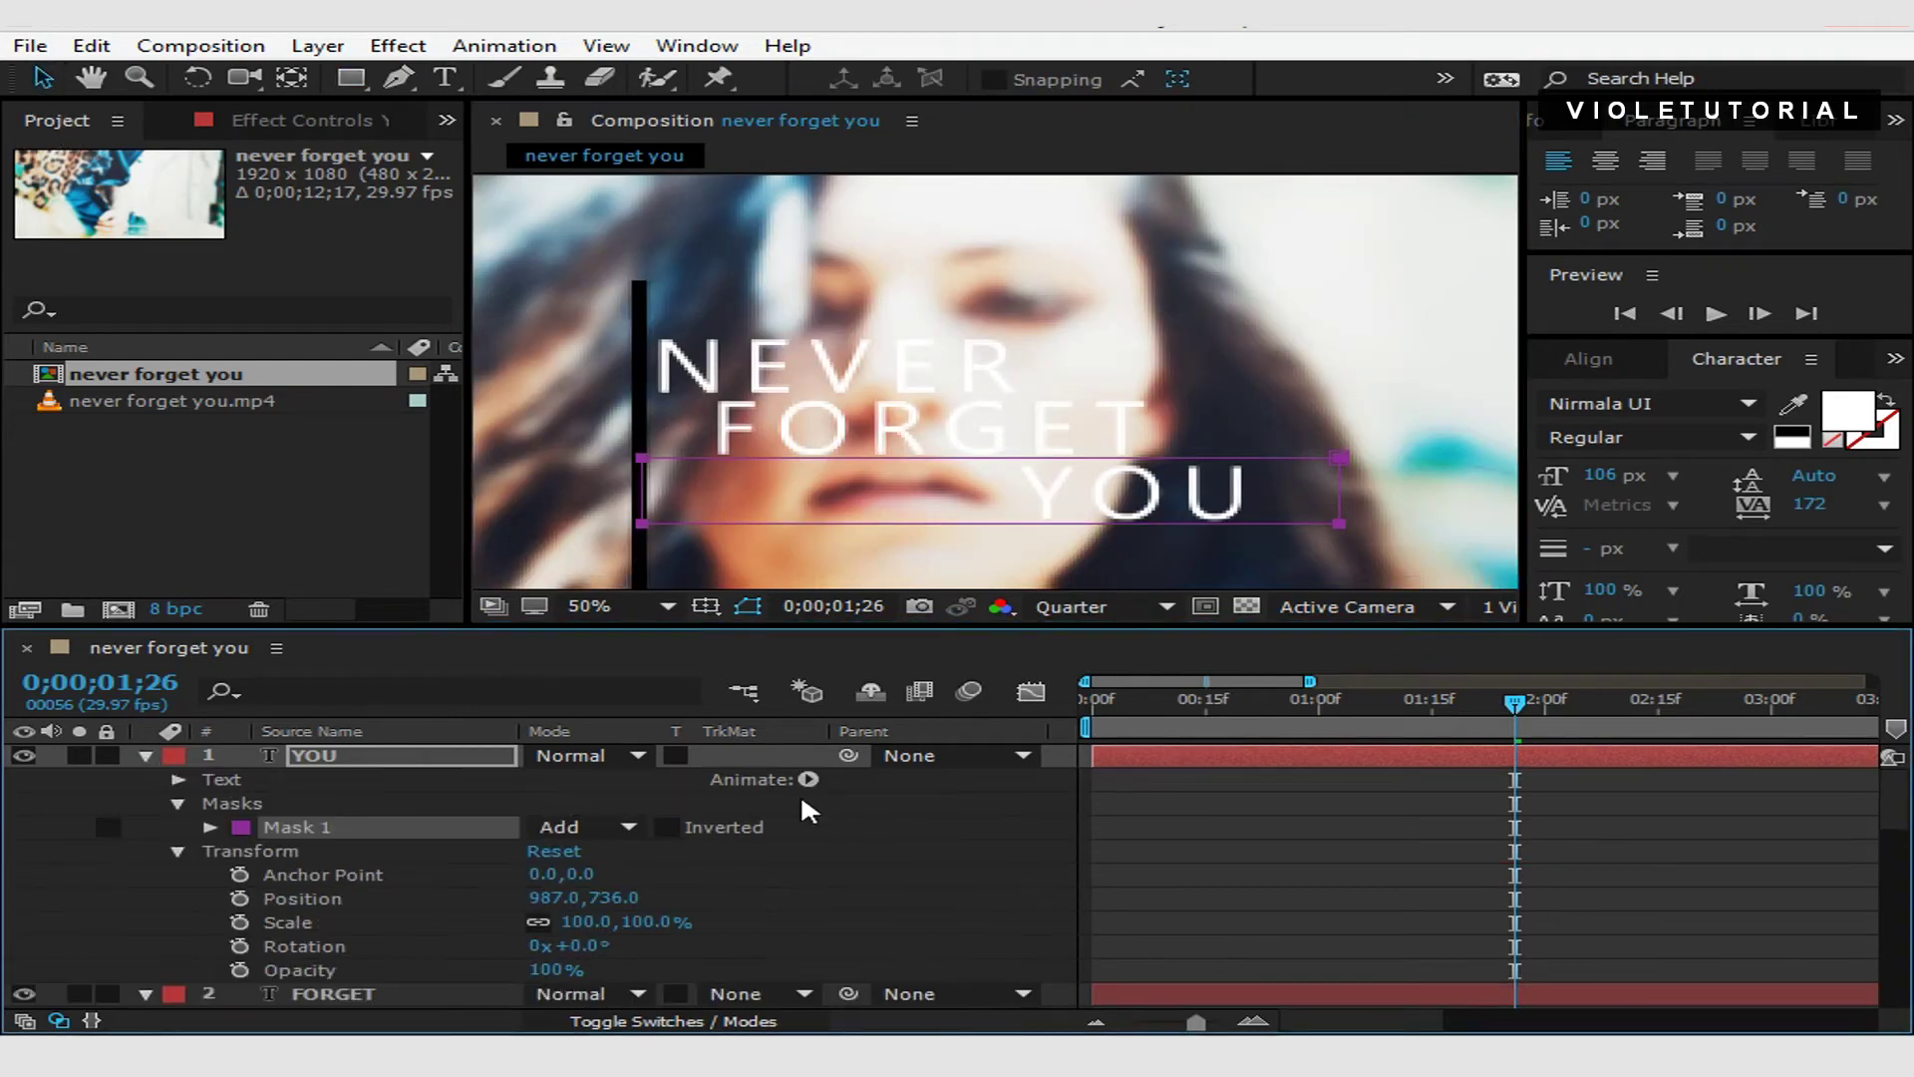
{"action": "left_click", "coordinate": [808, 779]}
{"action": "left_click", "coordinate": [967, 282]}
{"action": "left_click_drag", "start_coordinate": [555, 921], "coordinate": [57, 929]}
{"action": "left_click_drag", "start_coordinate": [588, 927], "coordinate": [401, 911]}
Keyframe YOU's animator Position from -652, 0 at about frame 29 to -10, 0 at 0;00;01;12.
{"action": "scroll", "coordinate": [1892, 793], "scroll_direction": "down", "scroll_amount": 3}
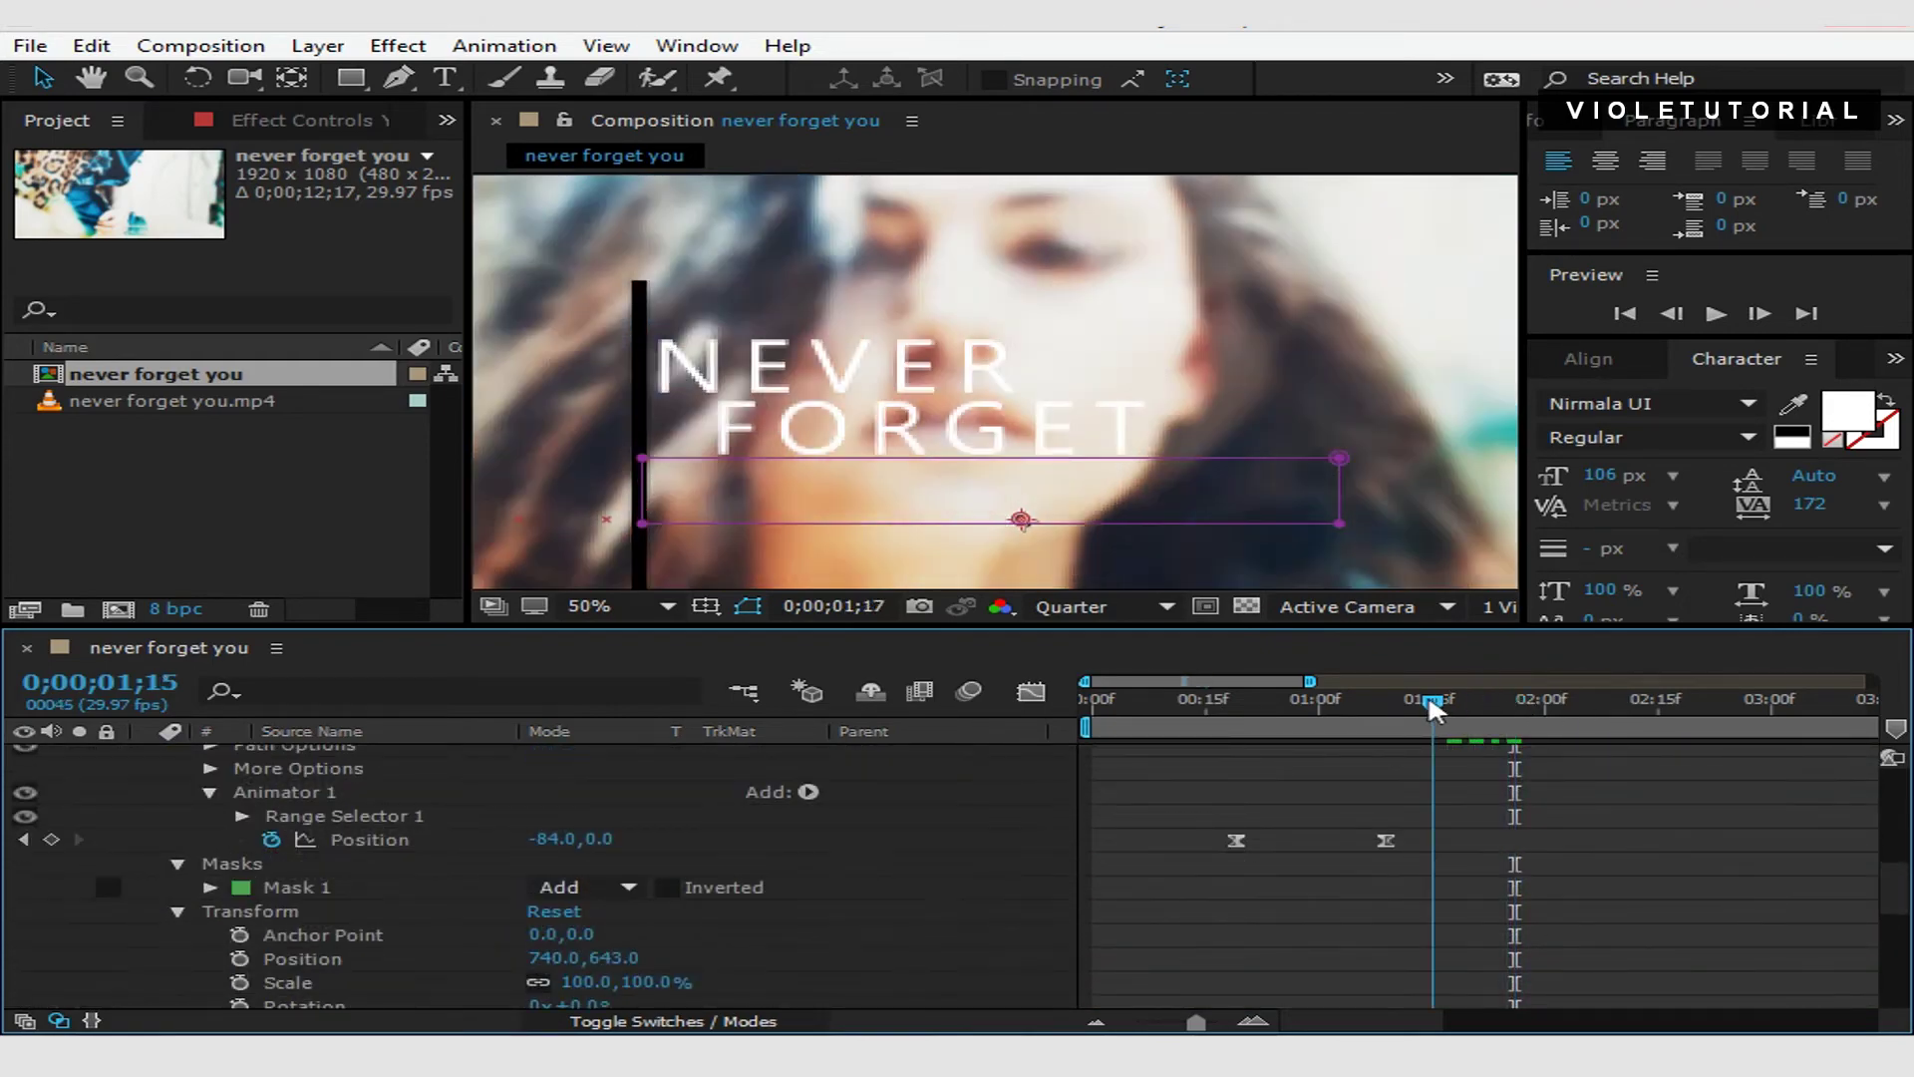
{"action": "left_click_drag", "start_coordinate": [1430, 701], "coordinate": [1306, 710]}
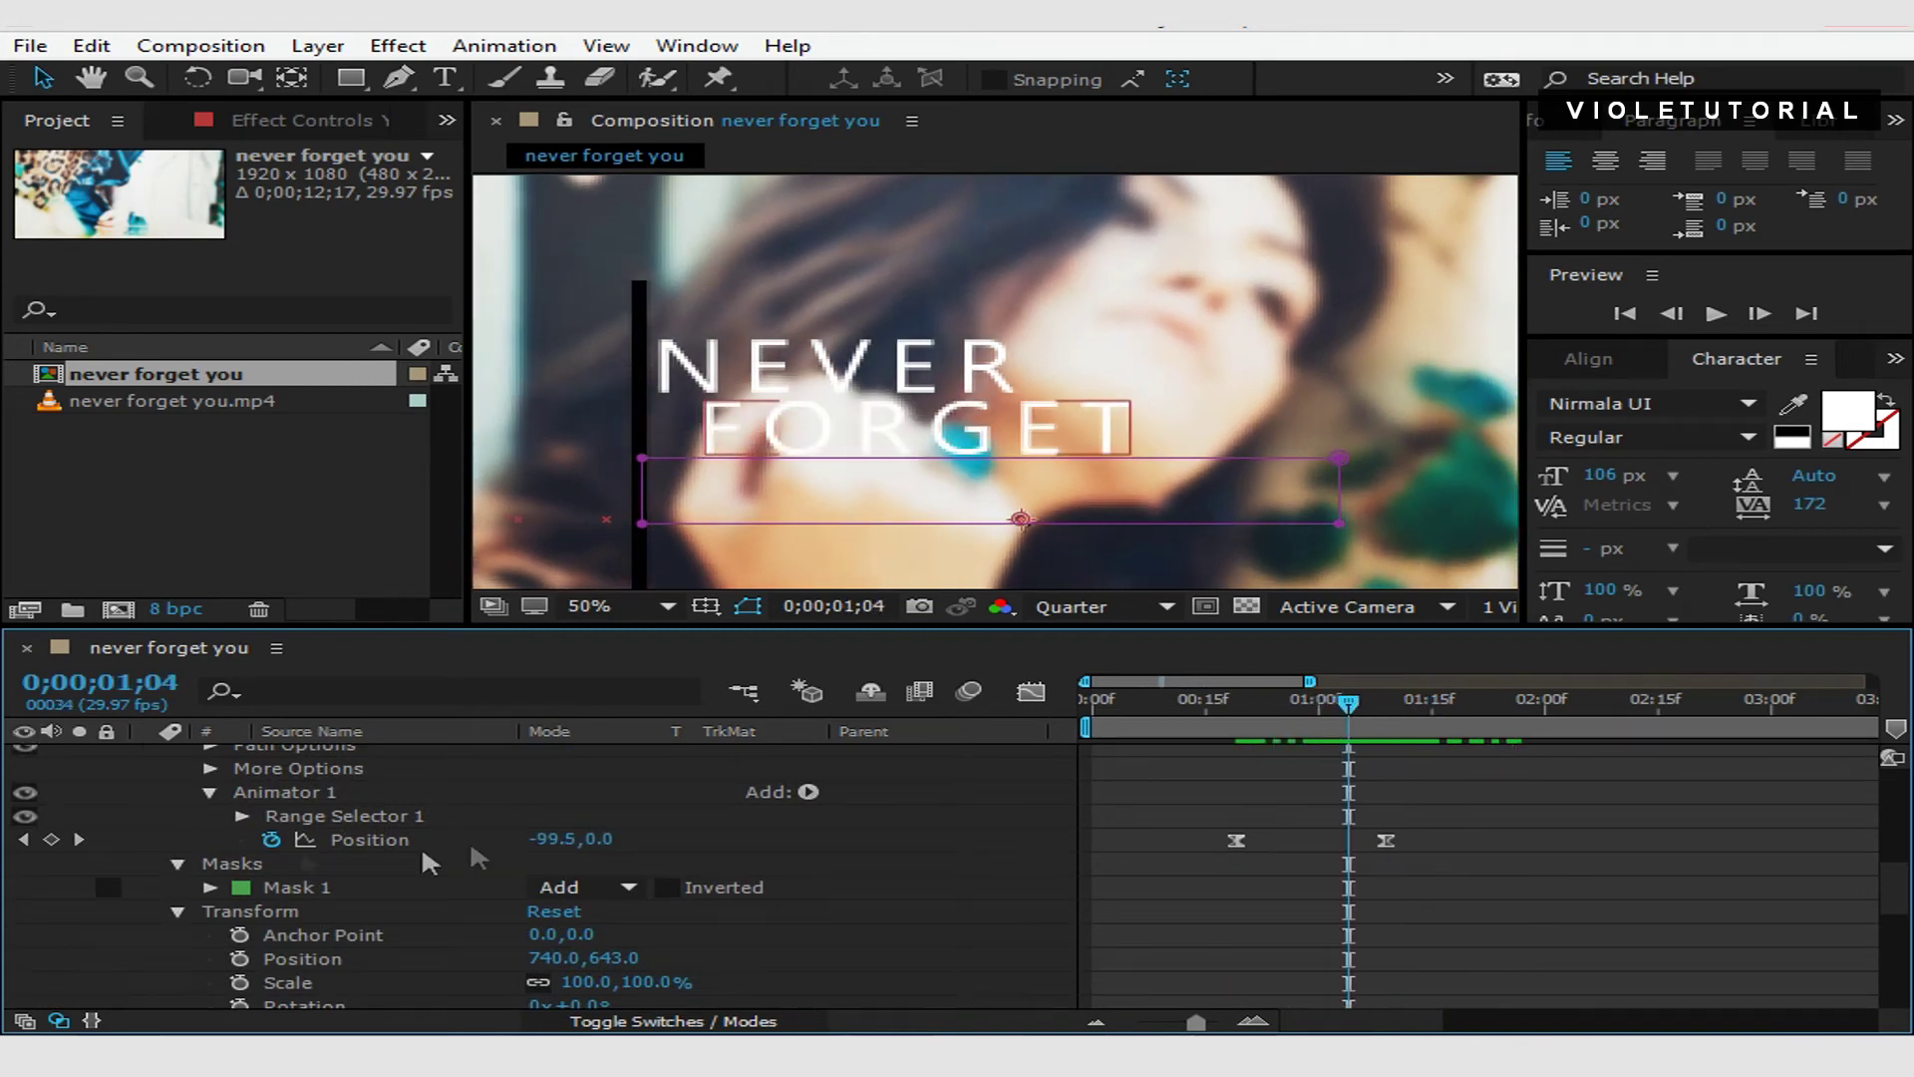
{"action": "scroll", "coordinate": [885, 888], "scroll_direction": "up", "scroll_amount": 6}
{"action": "left_click", "coordinate": [271, 921]}
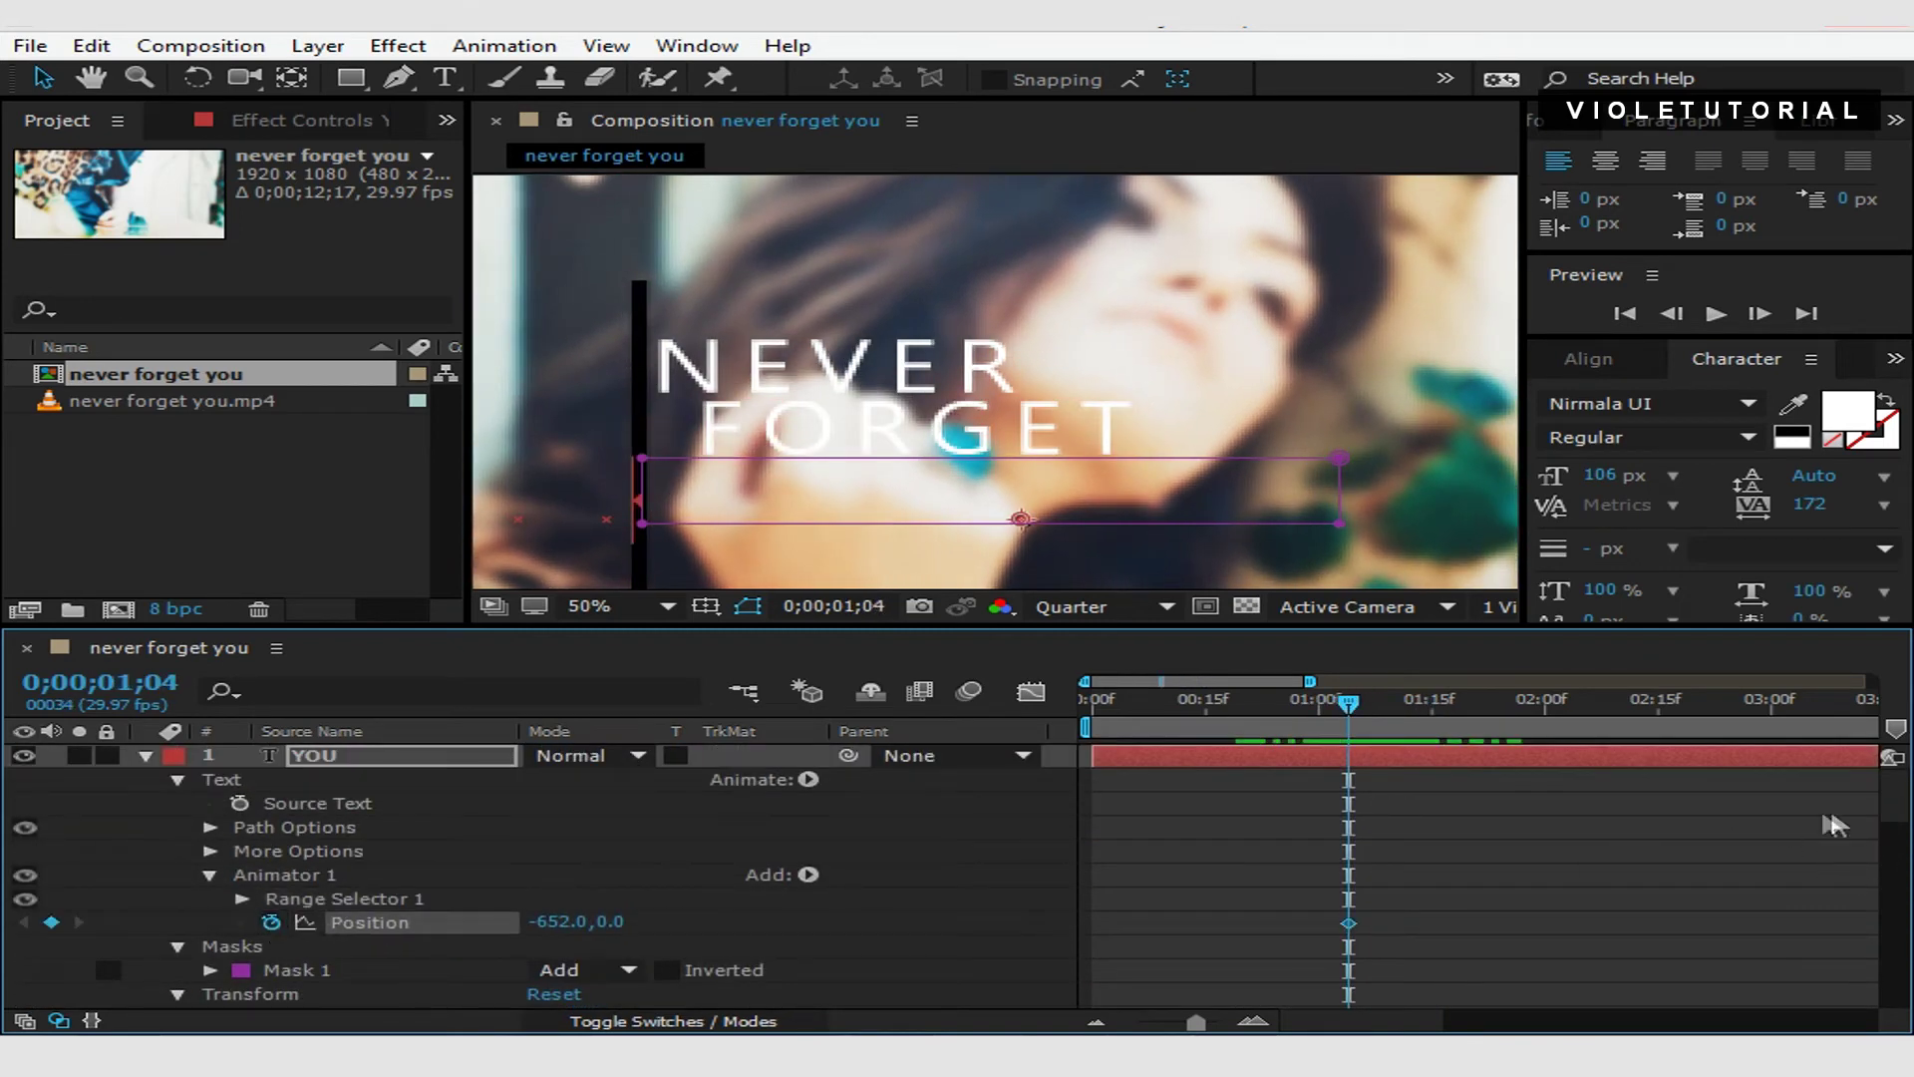
{"action": "left_click_drag", "start_coordinate": [1358, 709], "coordinate": [1410, 703]}
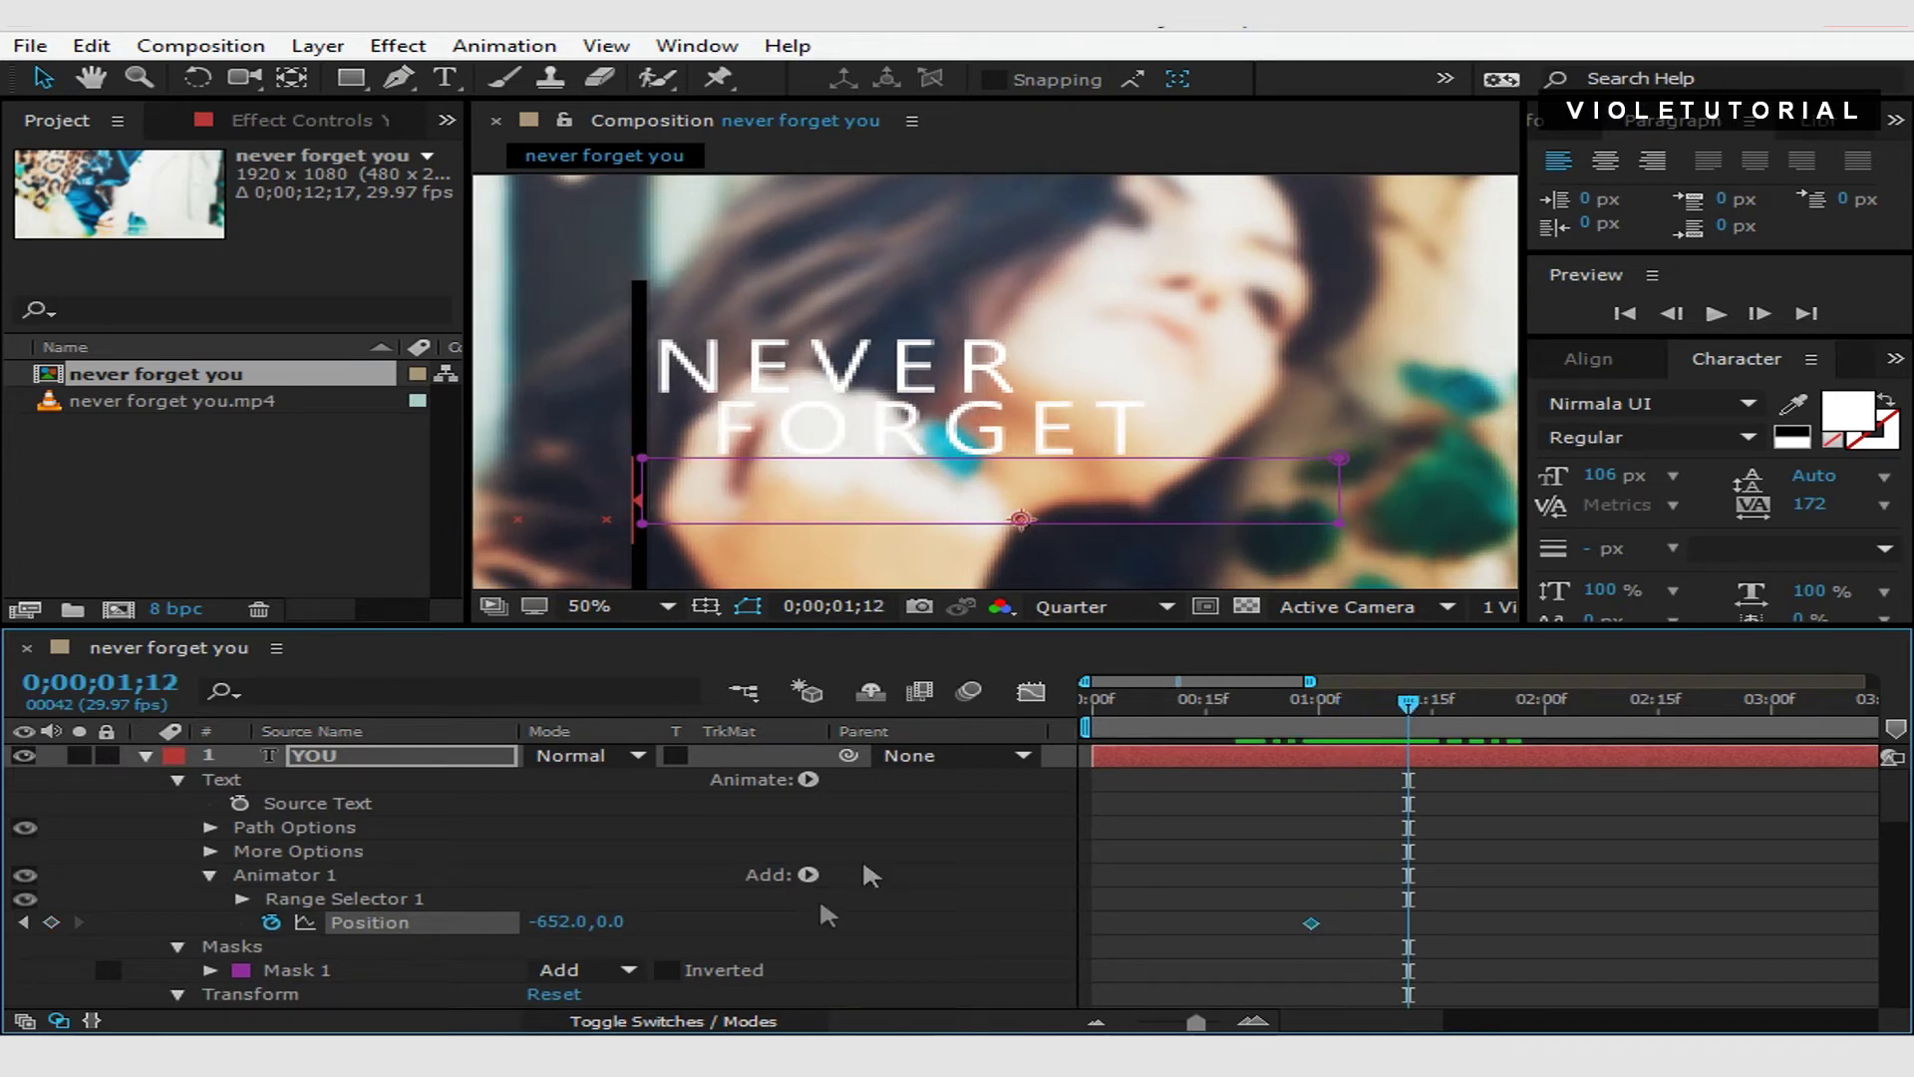
{"action": "left_click_drag", "start_coordinate": [618, 915], "coordinate": [1756, 927]}
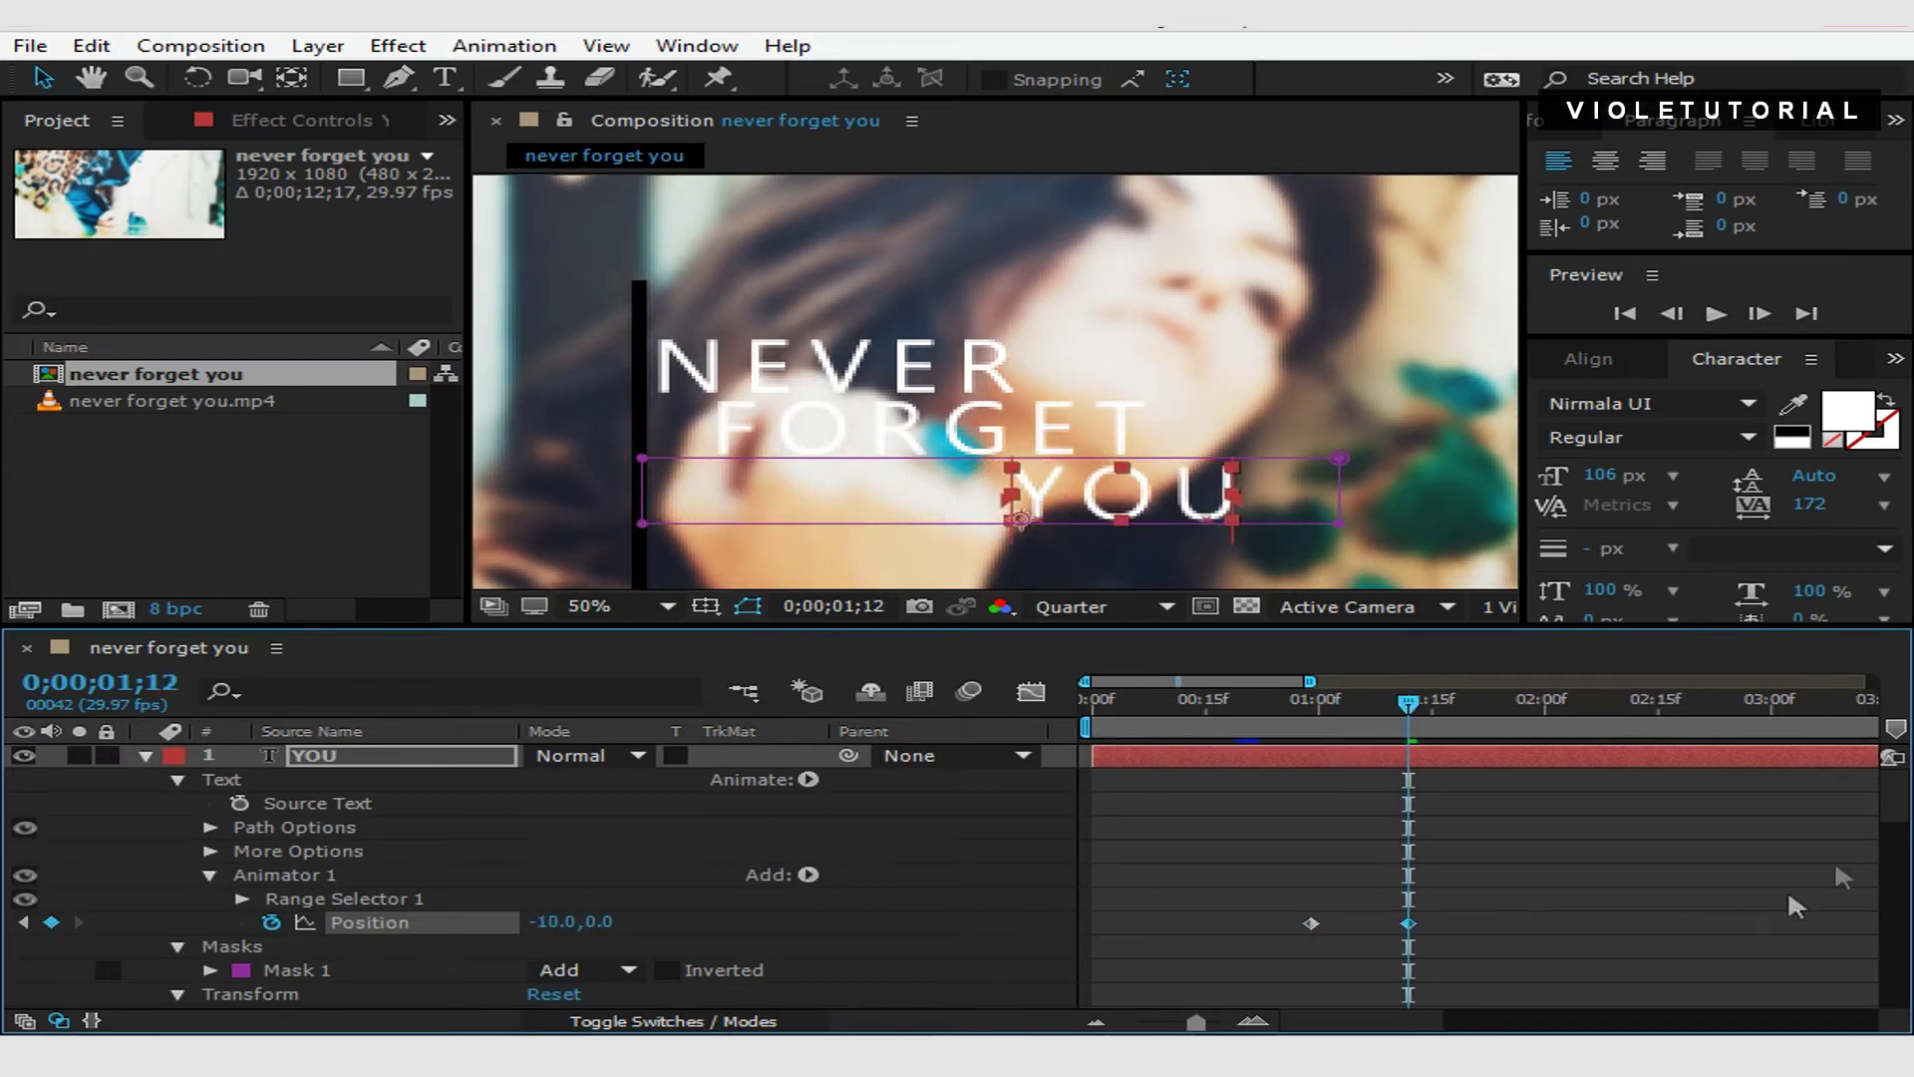
Move YOU's first Position keyframe to about frame 26, apply Easy Ease to both, and lengthen the ending ease in the Graph Editor.
{"action": "left_click_drag", "start_coordinate": [1904, 808], "coordinate": [1897, 838]}
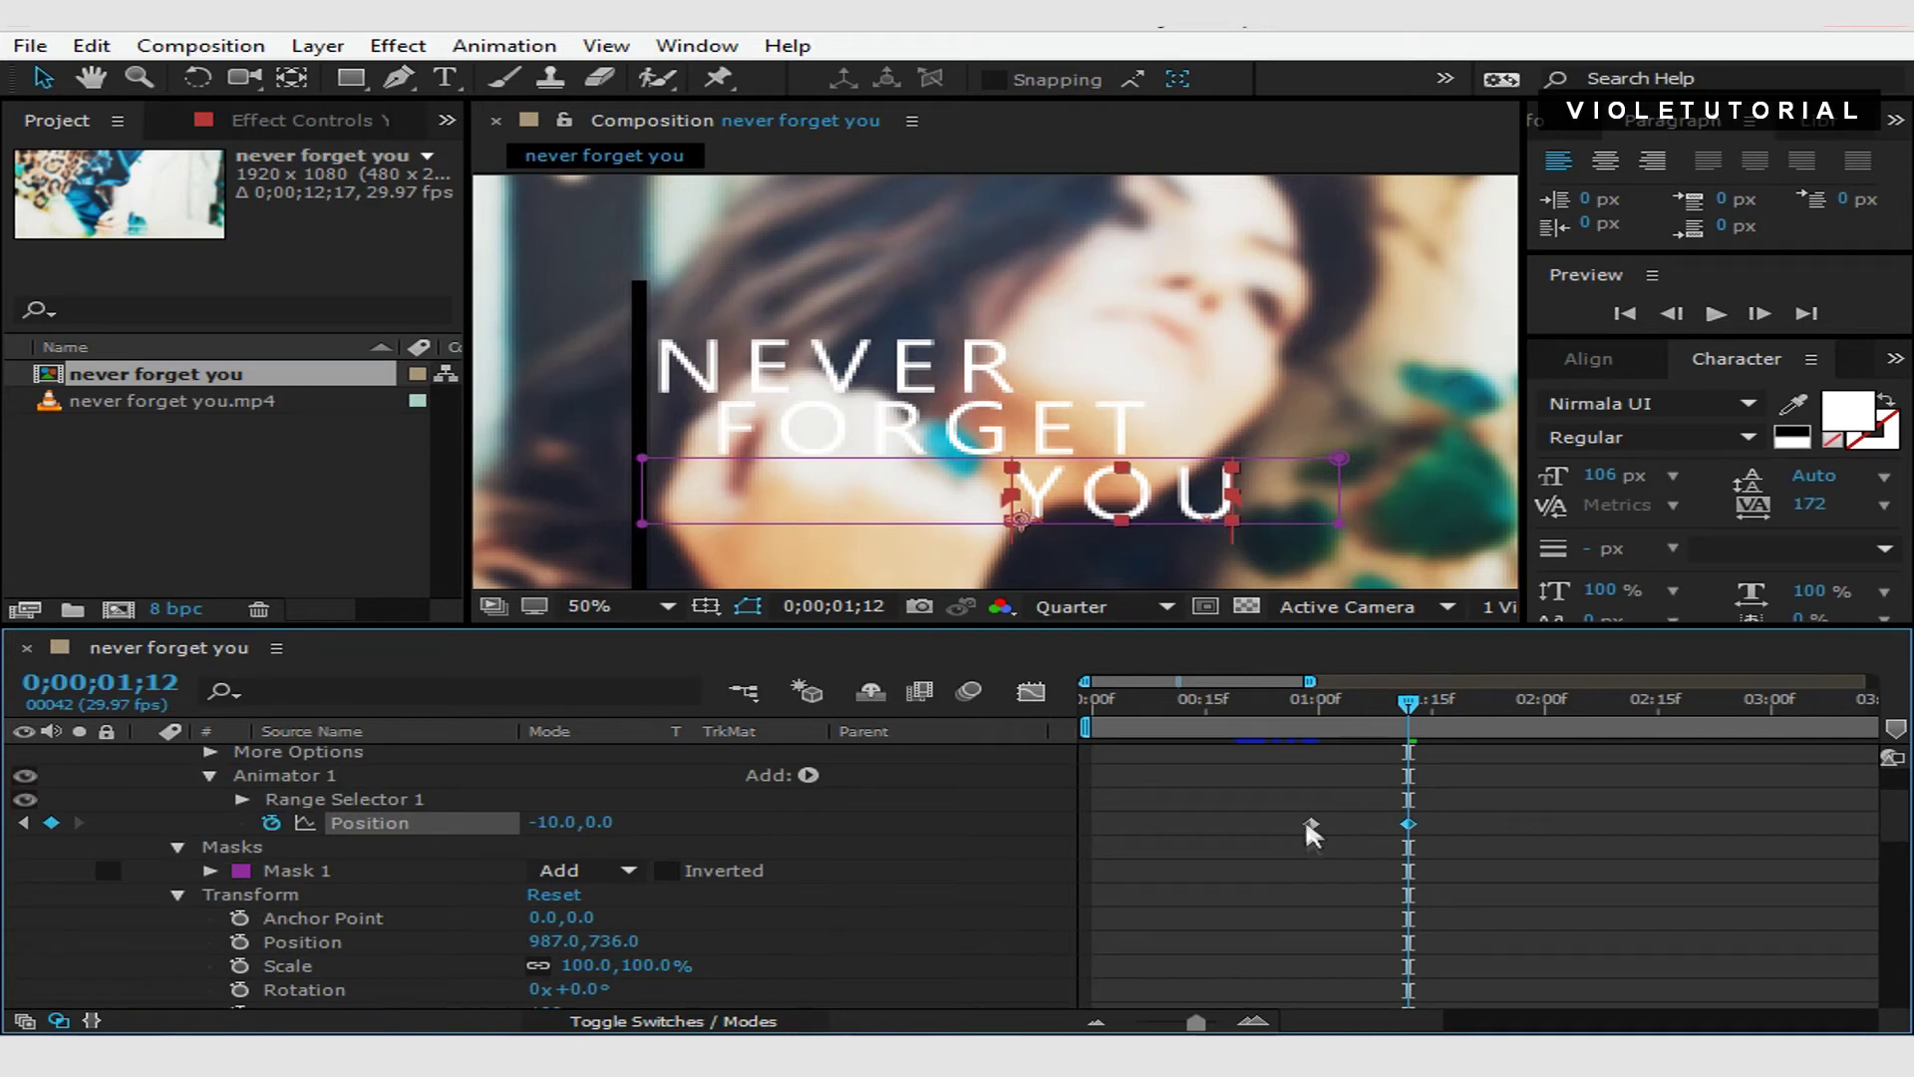
{"action": "left_click_drag", "start_coordinate": [1258, 801], "coordinate": [1491, 876]}
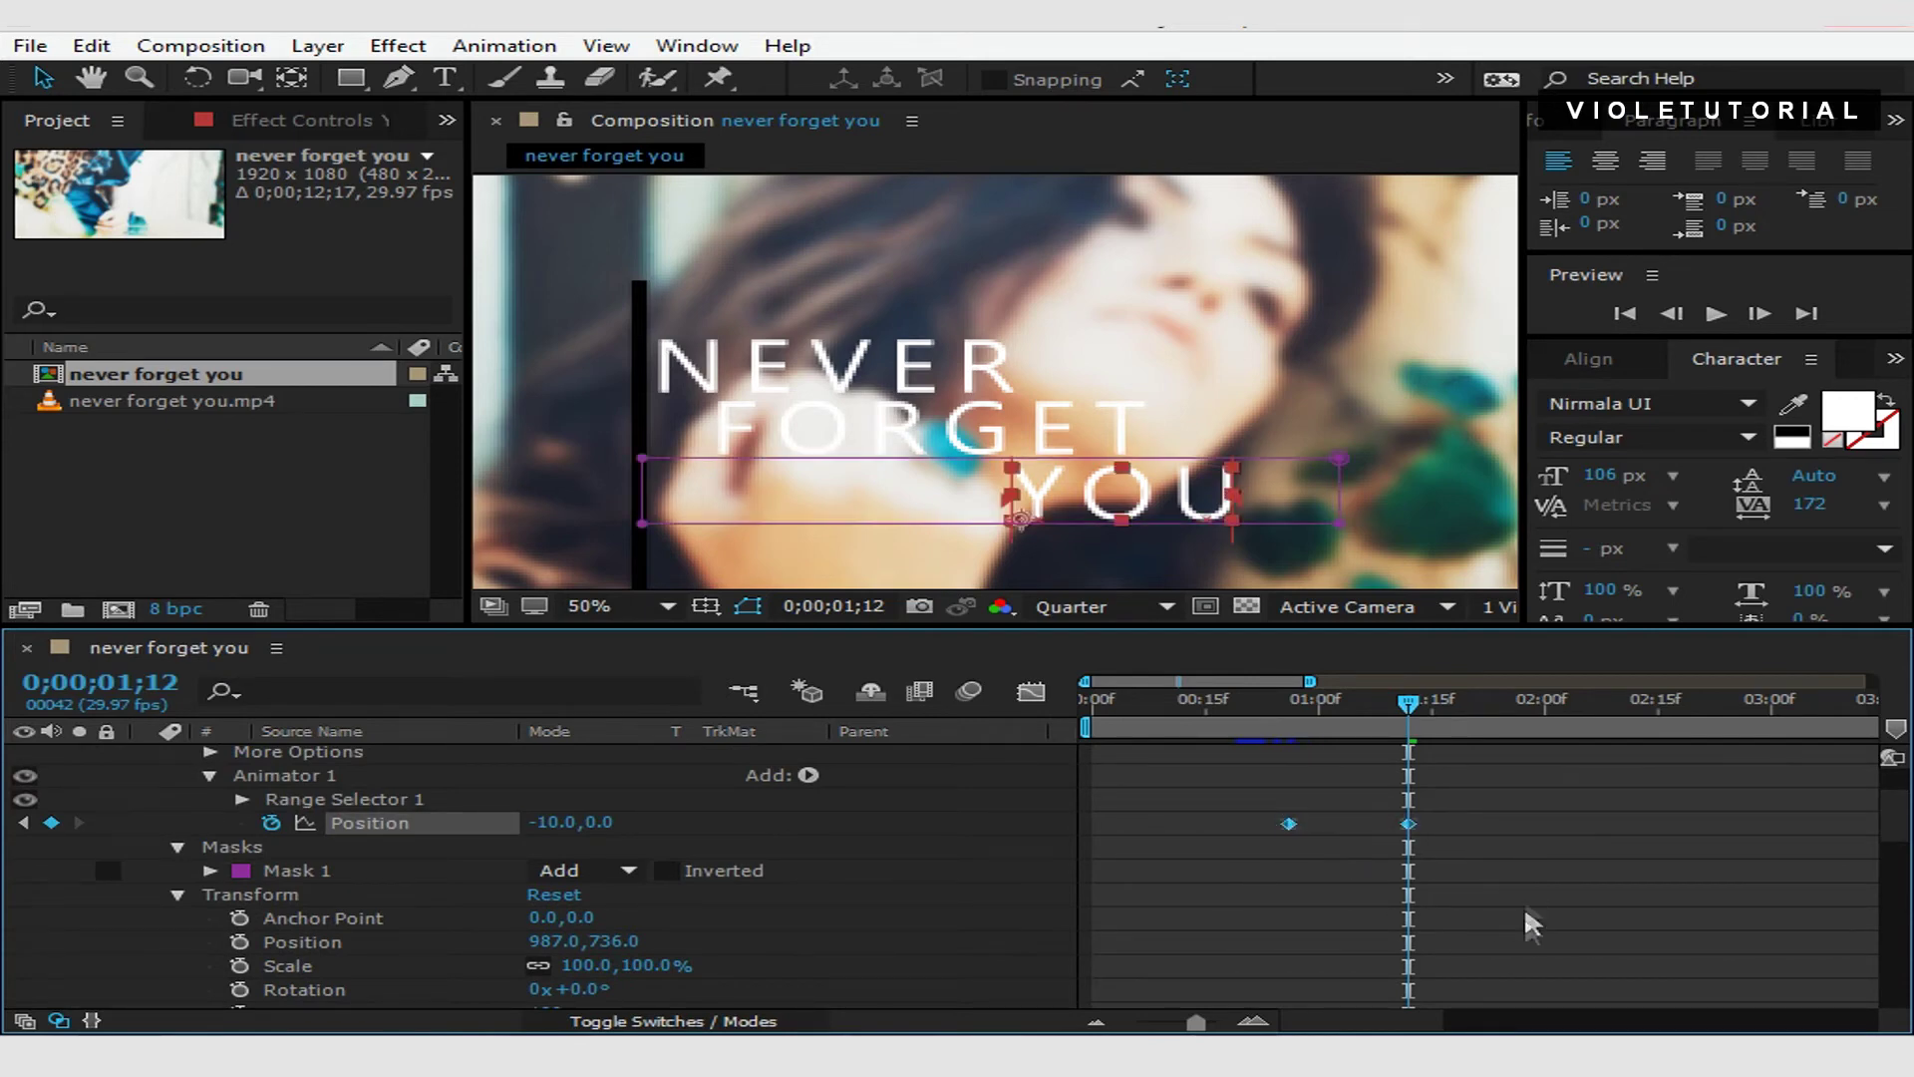
{"action": "left_click", "coordinate": [1031, 691]}
{"action": "mouse_move", "coordinate": [1380, 949]}
{"action": "left_mouse_down"}
{"action": "mouse_move", "coordinate": [1296, 949]}
{"action": "mouse_move", "coordinate": [1348, 949]}
{"action": "left_mouse_up"}
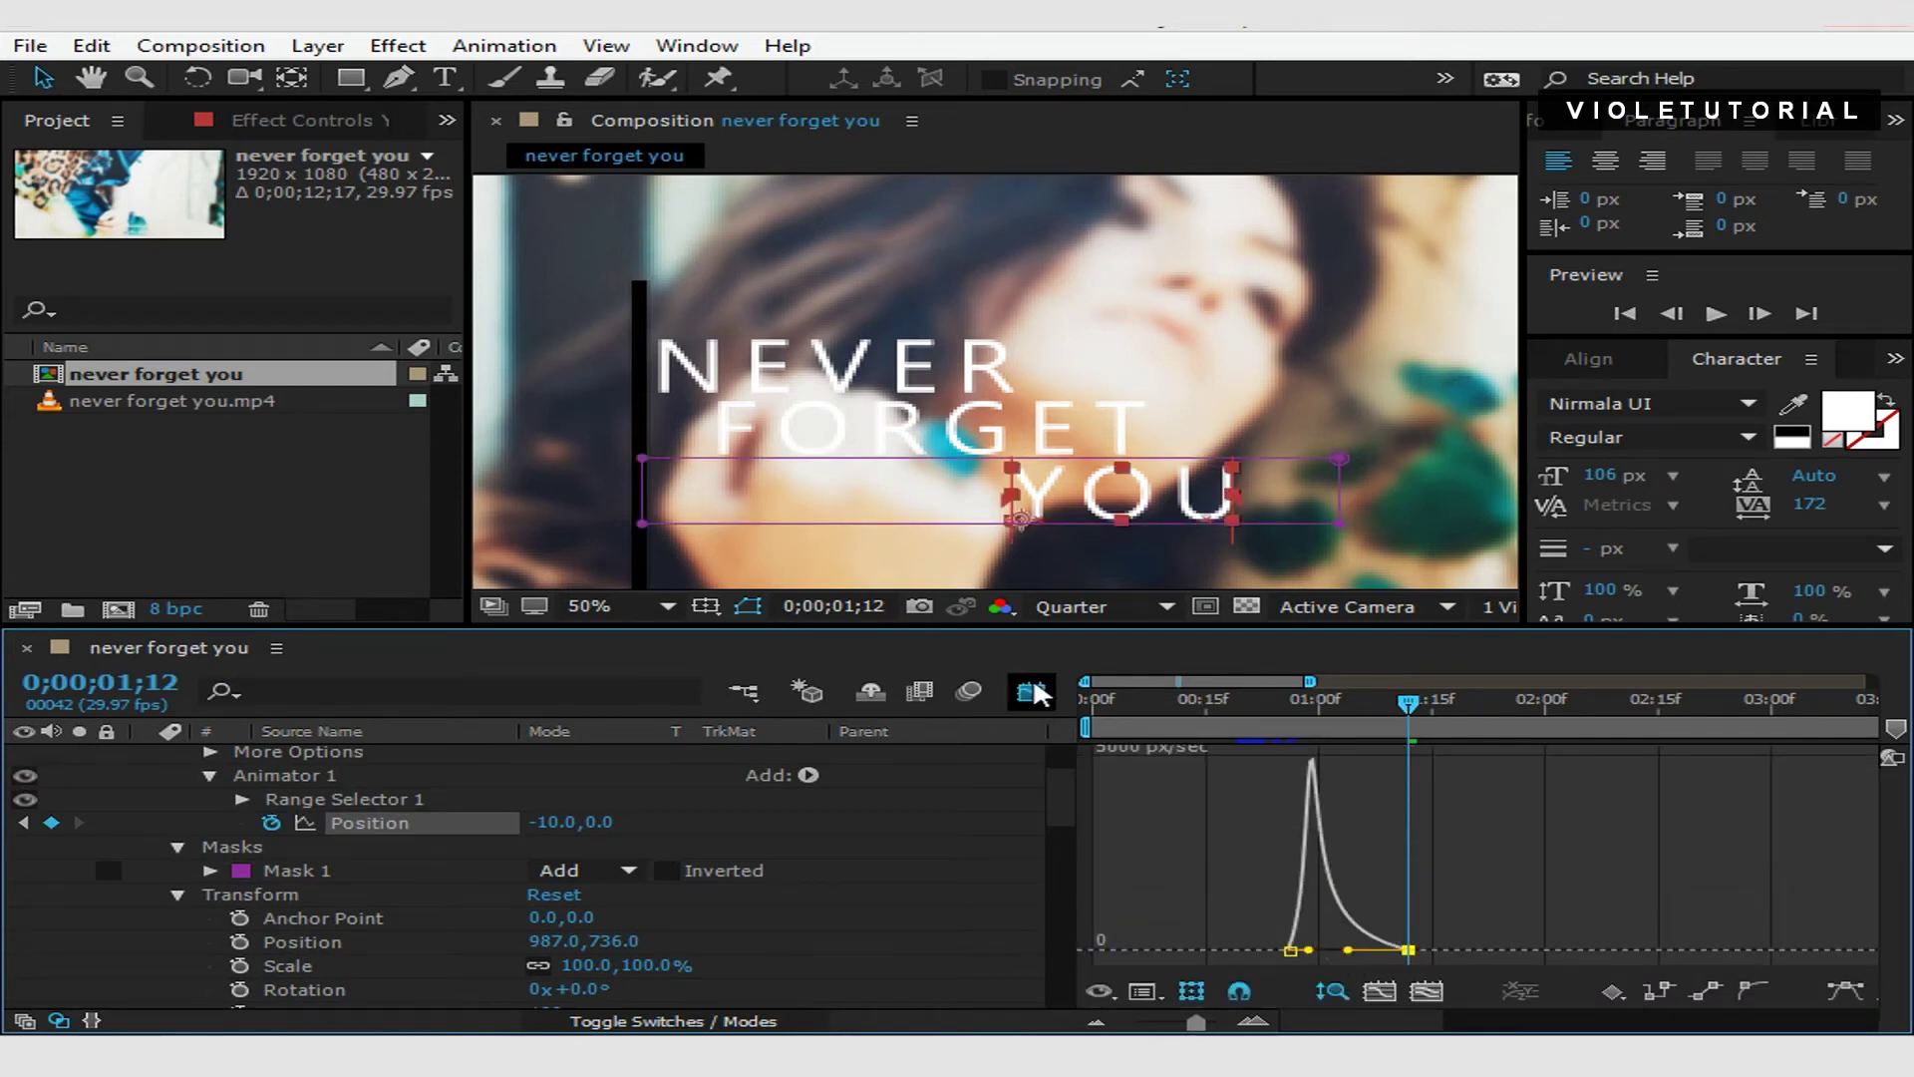
{"action": "left_click", "coordinate": [1031, 691]}
Fit the whole composition in the viewer and preview the timing of all three words.
{"action": "left_click", "coordinate": [1137, 698]}
{"action": "left_click", "coordinate": [667, 605]}
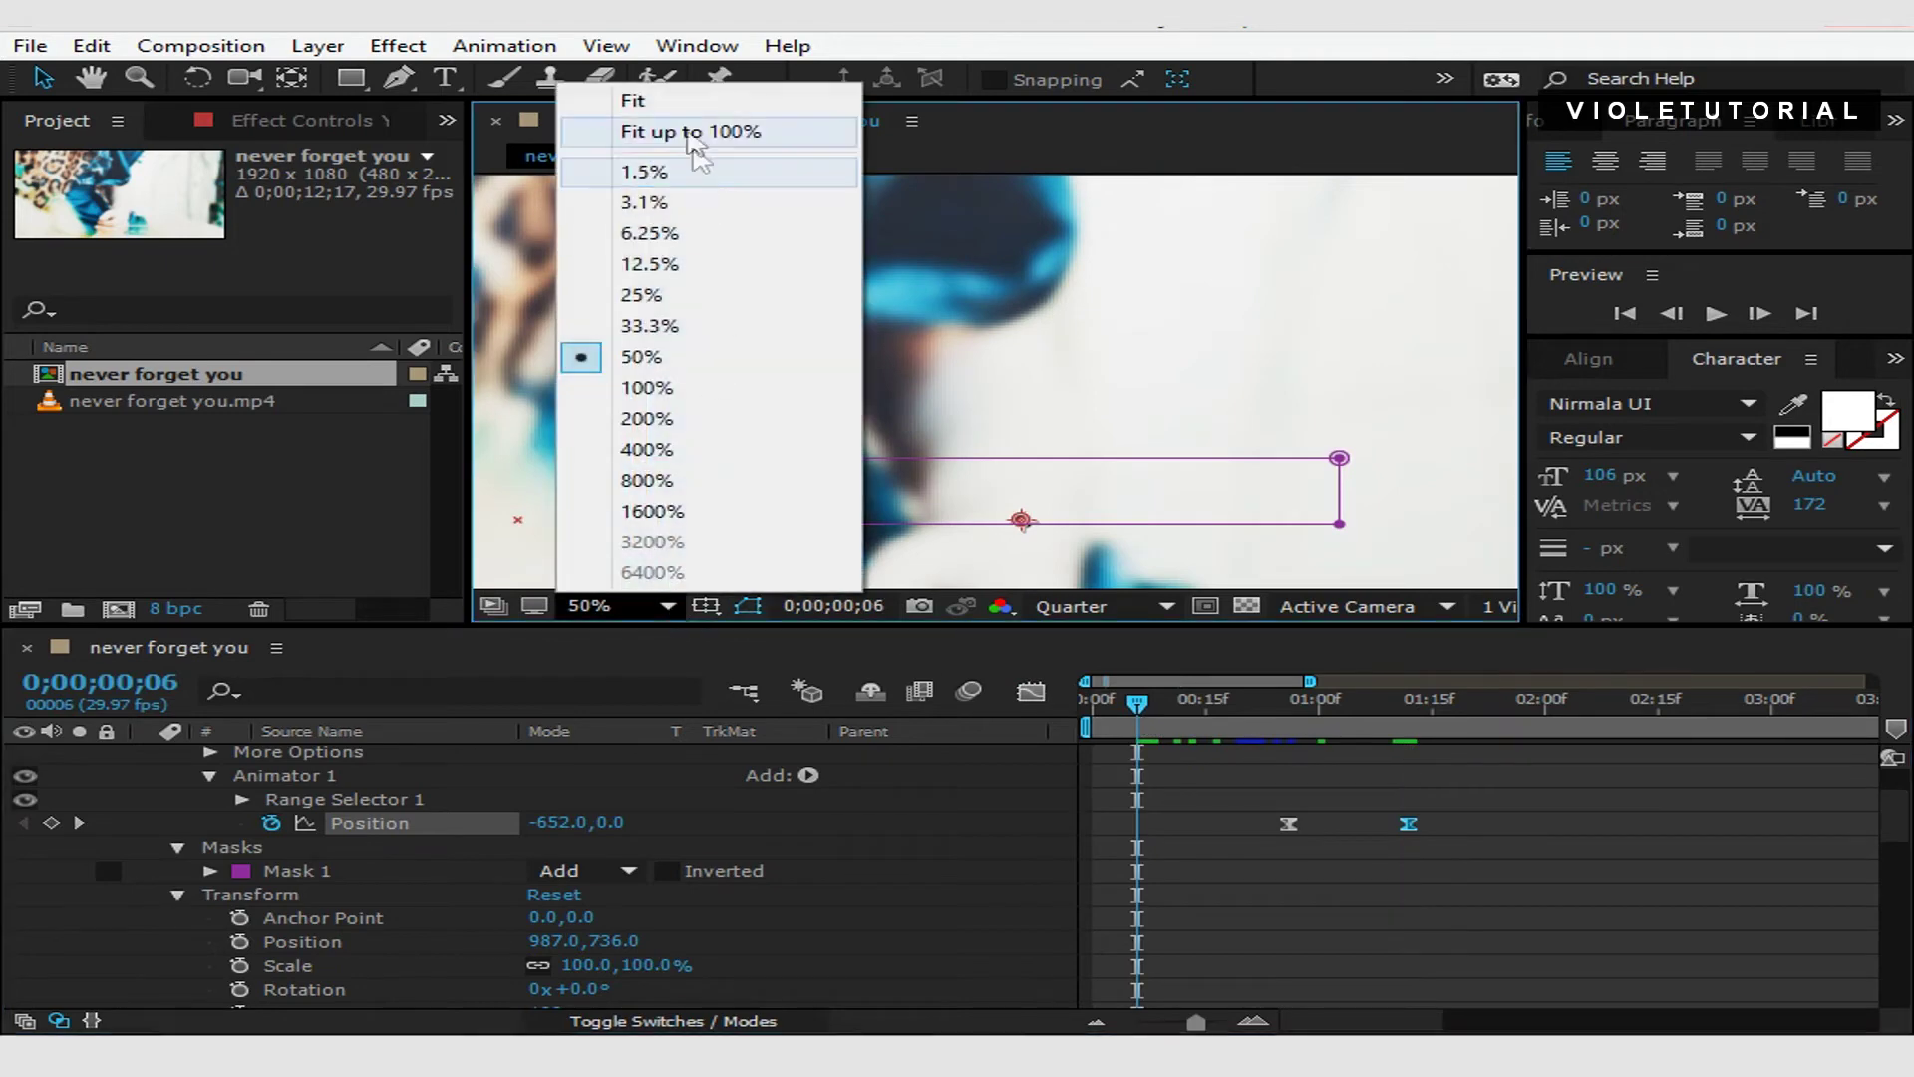
{"action": "left_click", "coordinate": [690, 102]}
{"action": "key", "text": "space"}
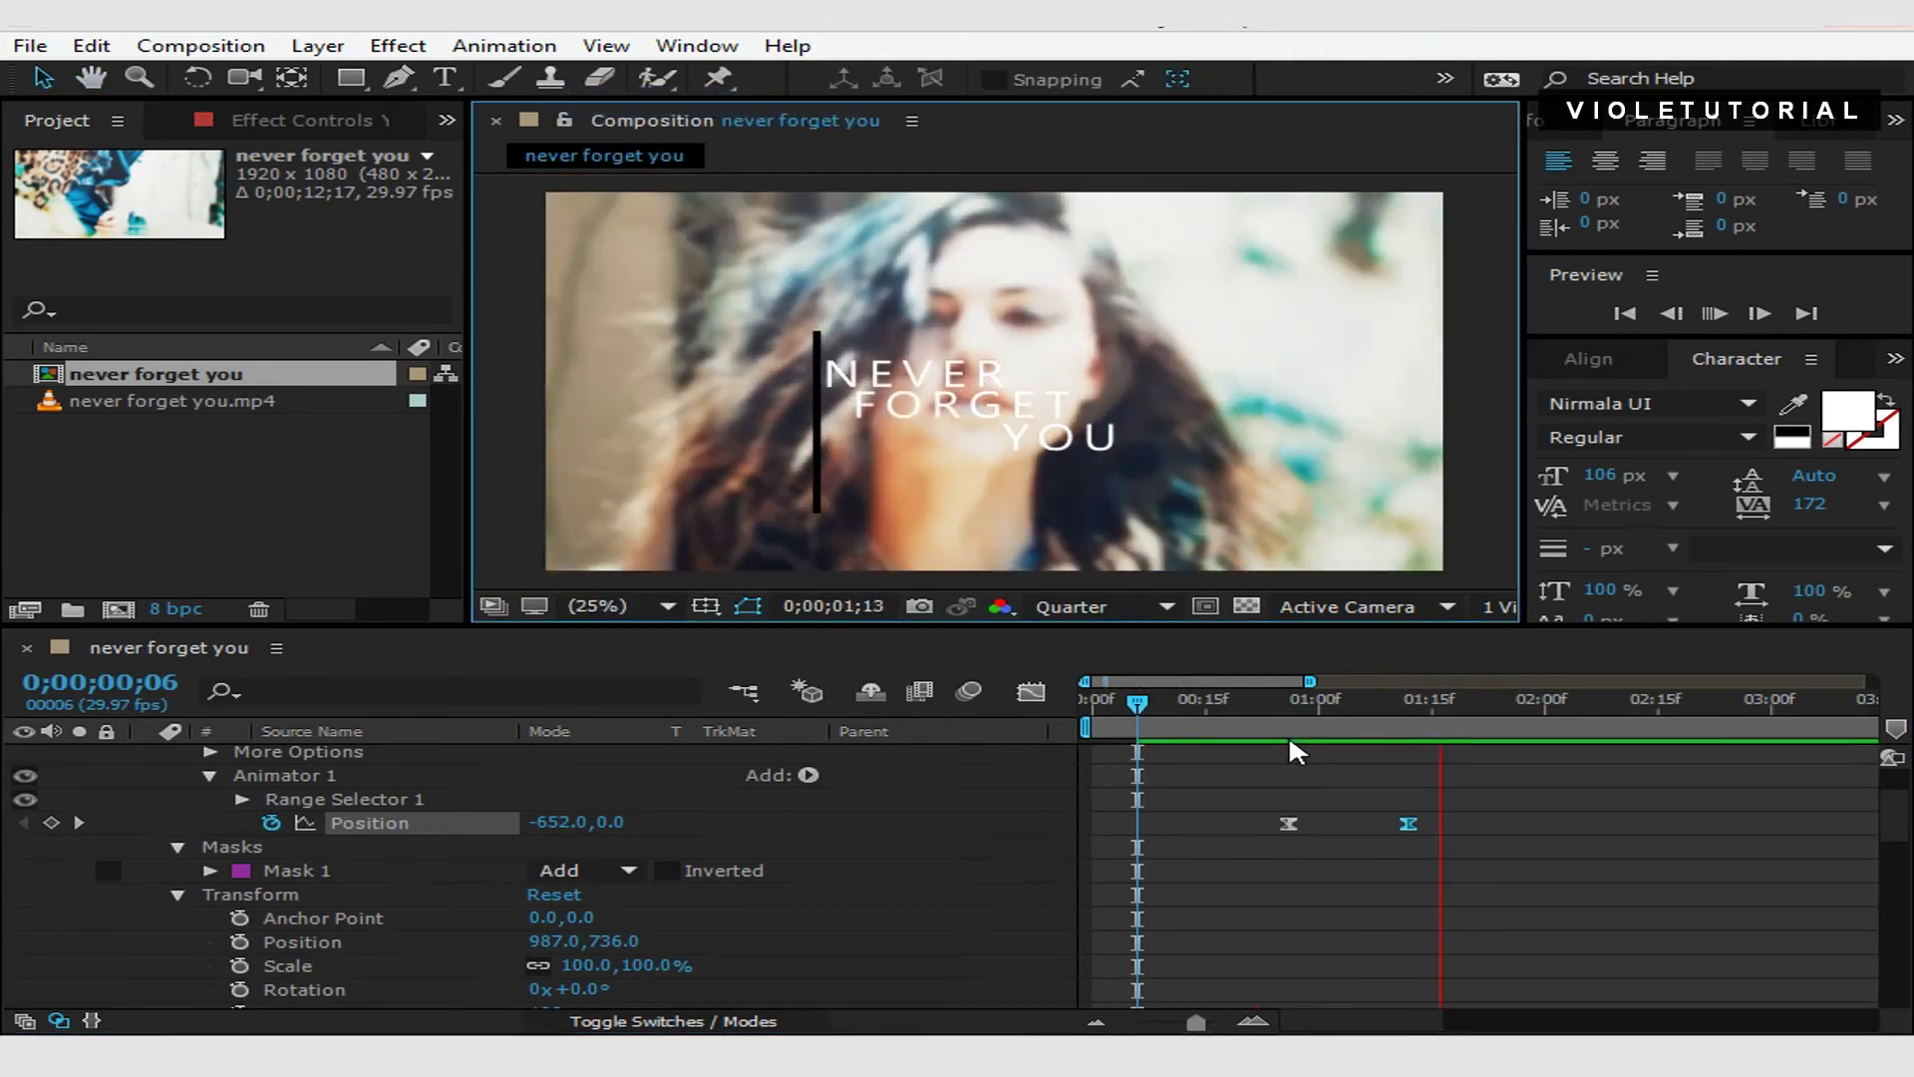
{"action": "left_click_drag", "start_coordinate": [1615, 702], "coordinate": [1193, 724]}
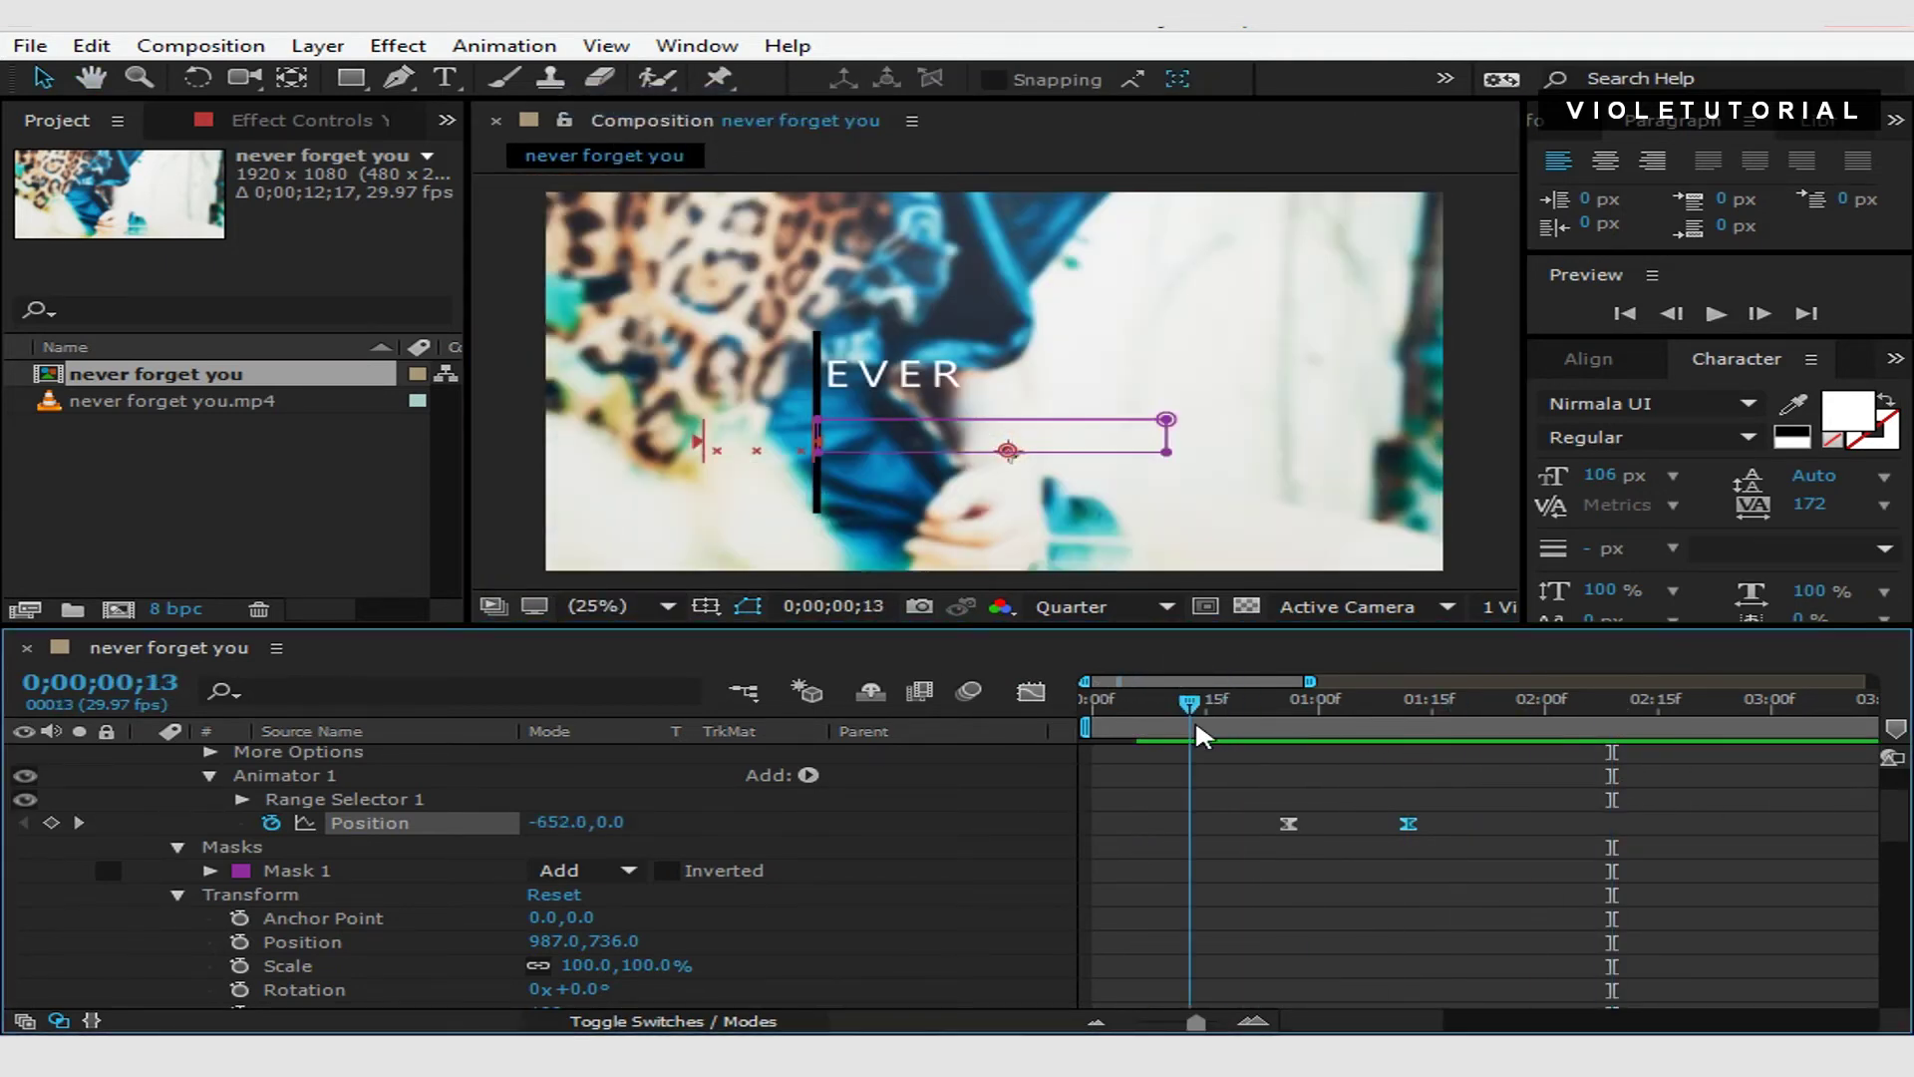
{"action": "key", "text": "space"}
{"action": "key", "text": "space"}
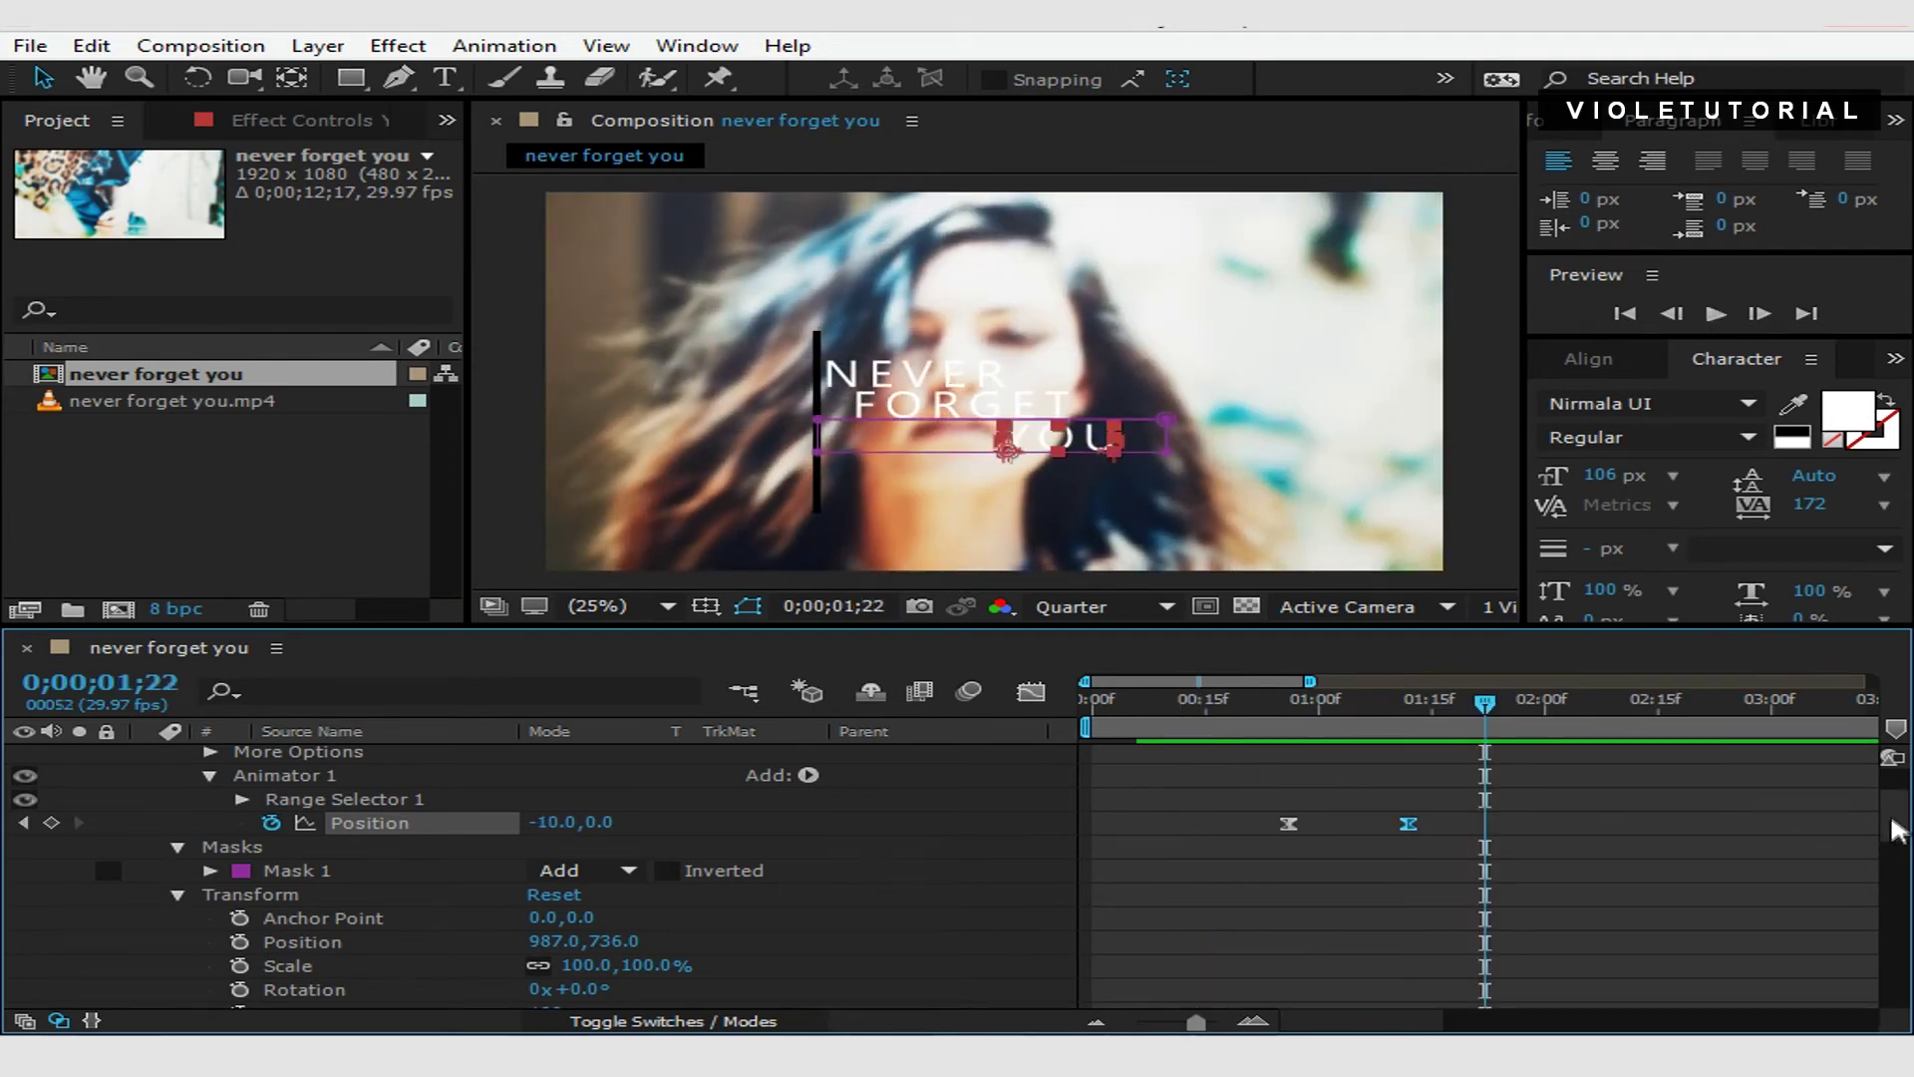
Shift both of YOU's animator Position keyframes to about 0;00;01;19 and 0;00;02;05, and preview the delayed reveal.
{"action": "scroll", "coordinate": [1896, 830], "scroll_direction": "up", "scroll_amount": 2}
{"action": "left_click_drag", "start_coordinate": [1224, 907], "coordinate": [1591, 950]}
{"action": "key", "text": "space"}
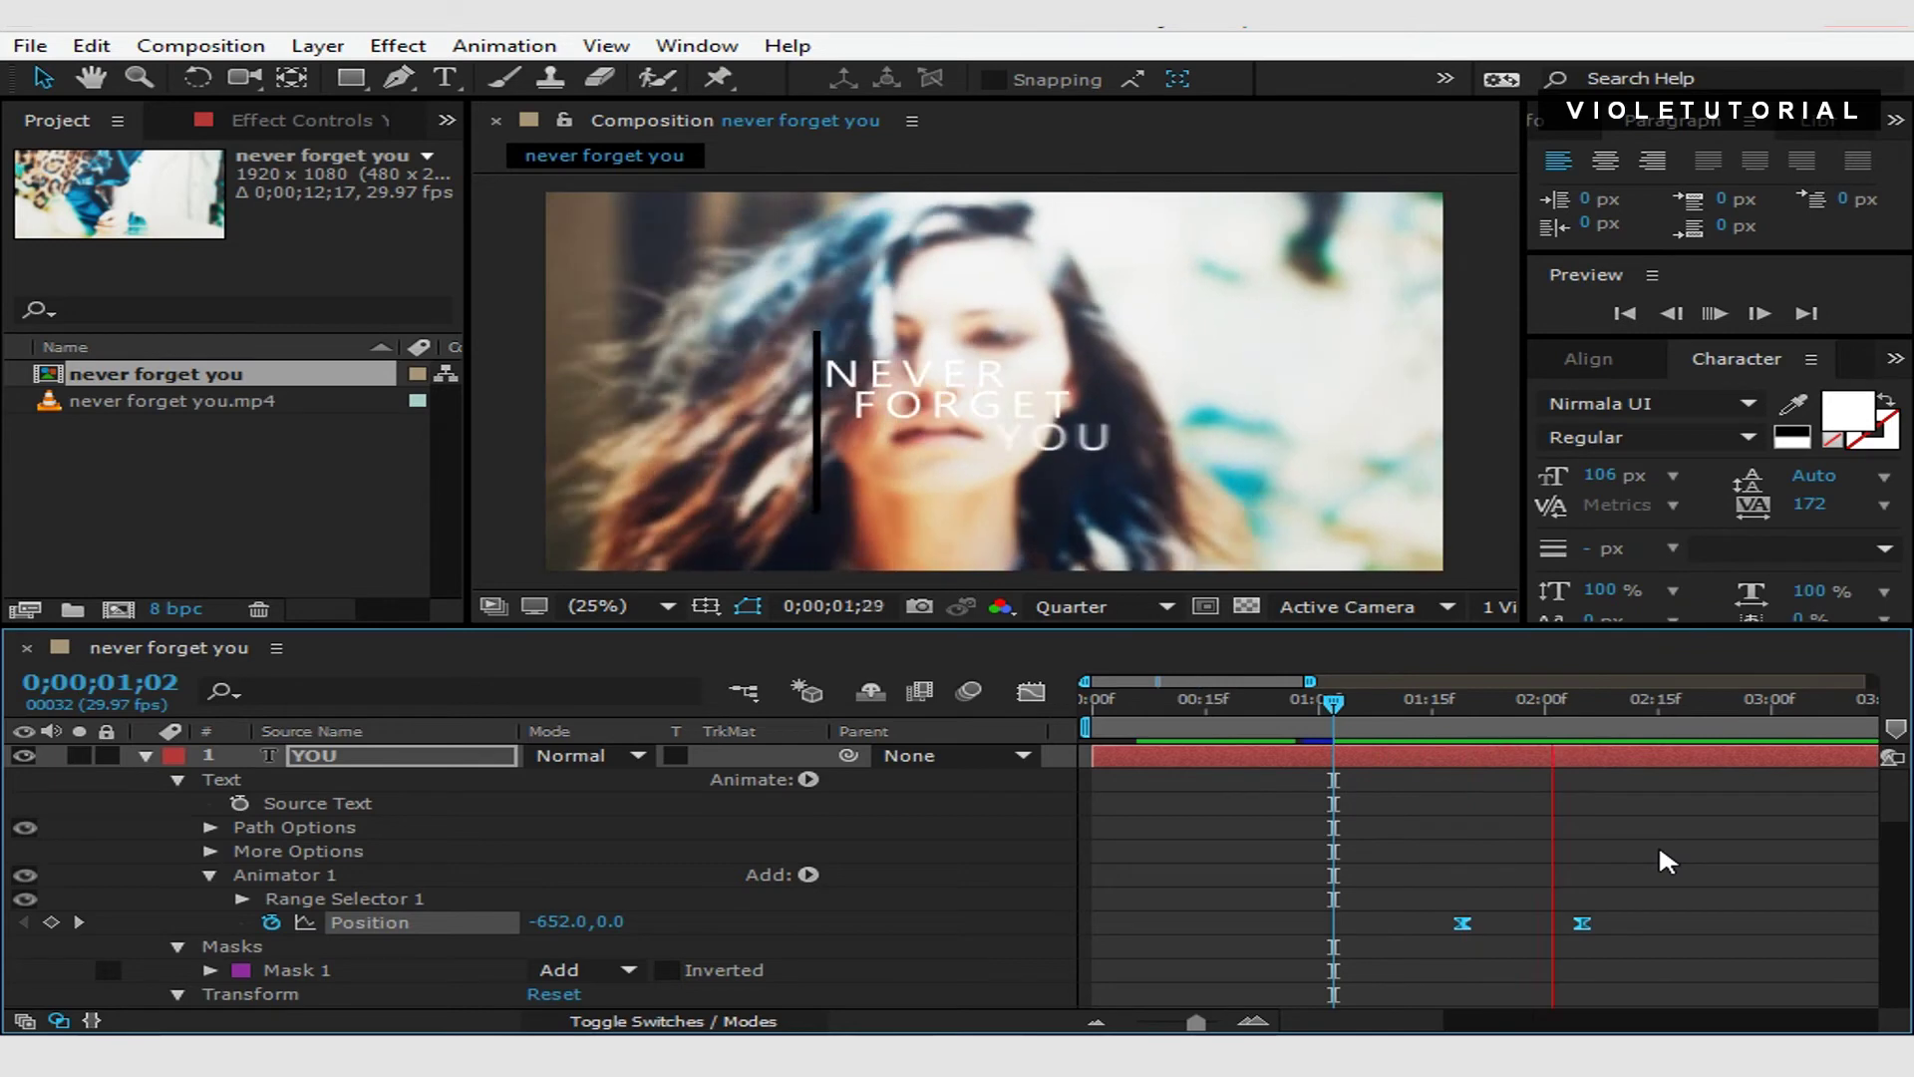
{"action": "key", "text": "space"}
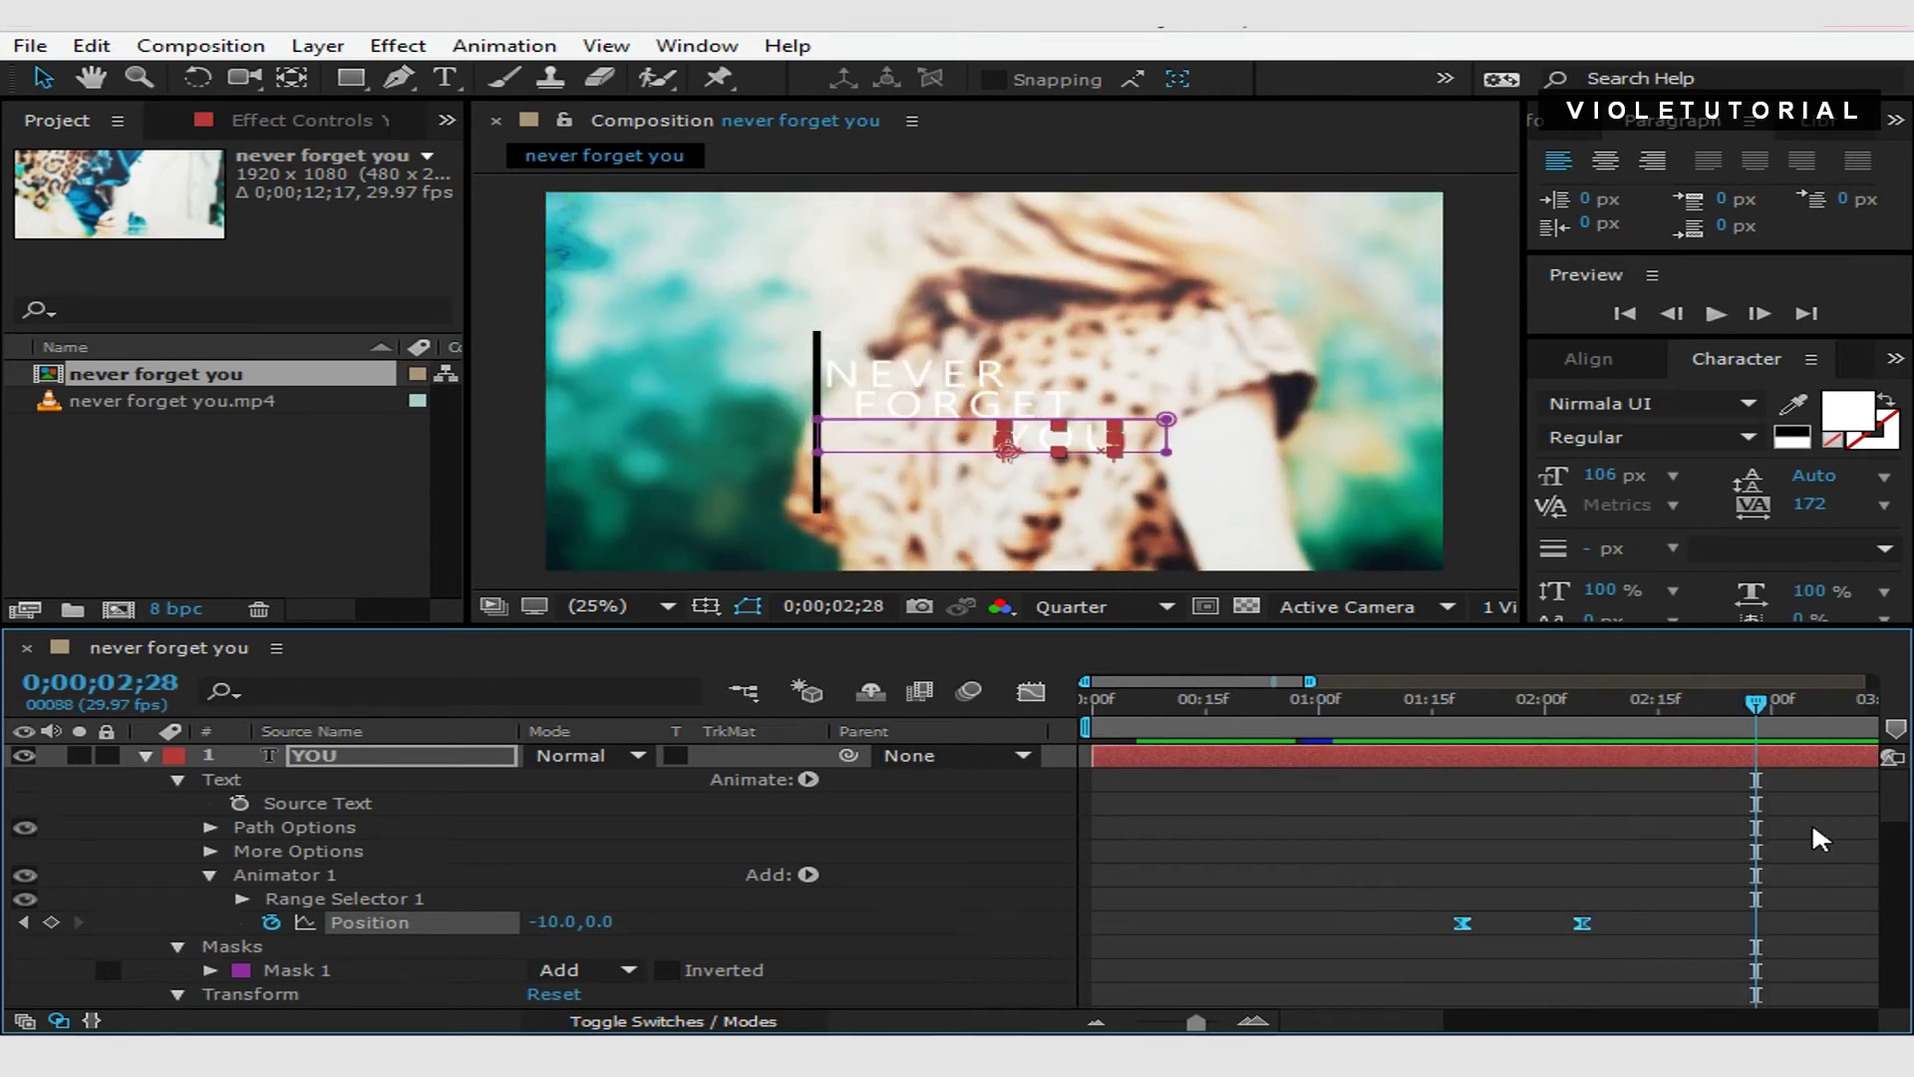
Add a Trim Paths End keyframe holding the vertical line's Shape Layer 1 at 100% at 0;00;03;19.
{"action": "scroll", "coordinate": [416, 823], "scroll_direction": "down", "scroll_amount": 5}
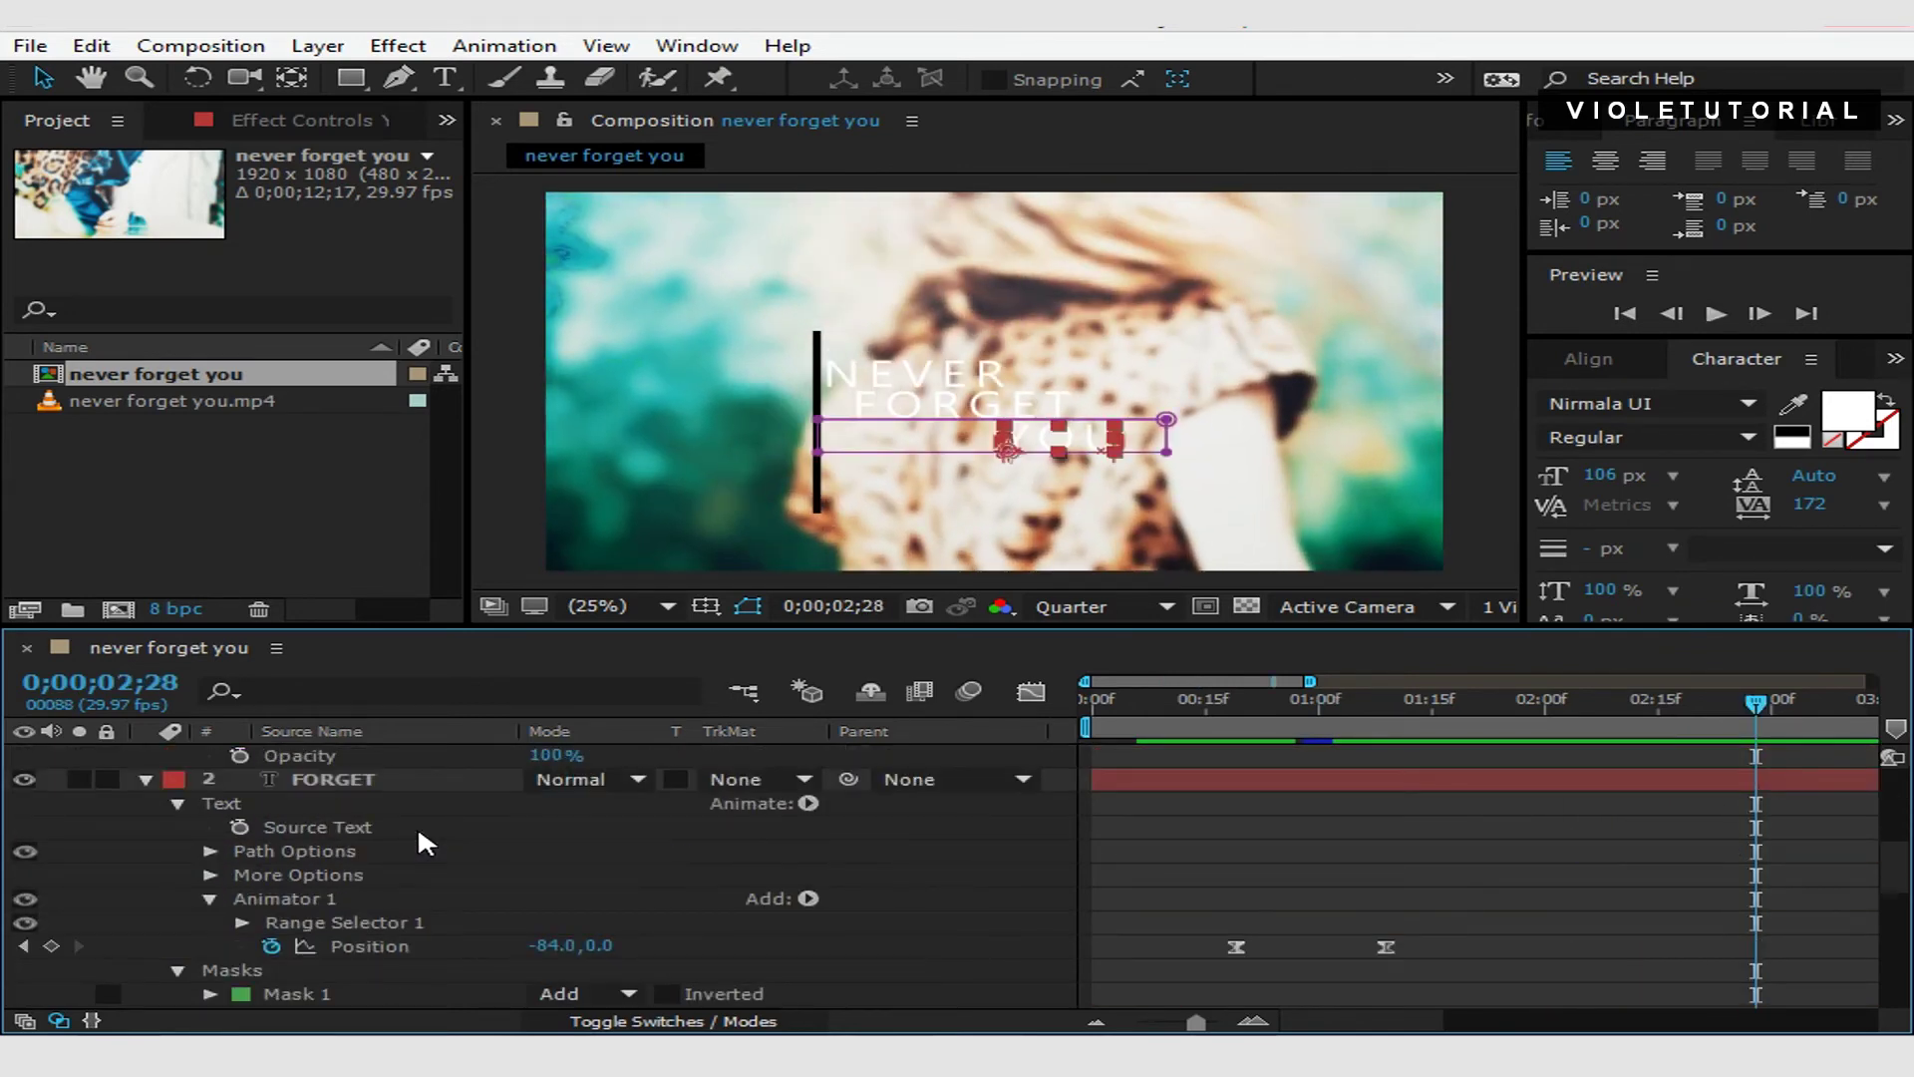
{"action": "scroll", "coordinate": [463, 893], "scroll_direction": "down", "scroll_amount": 10}
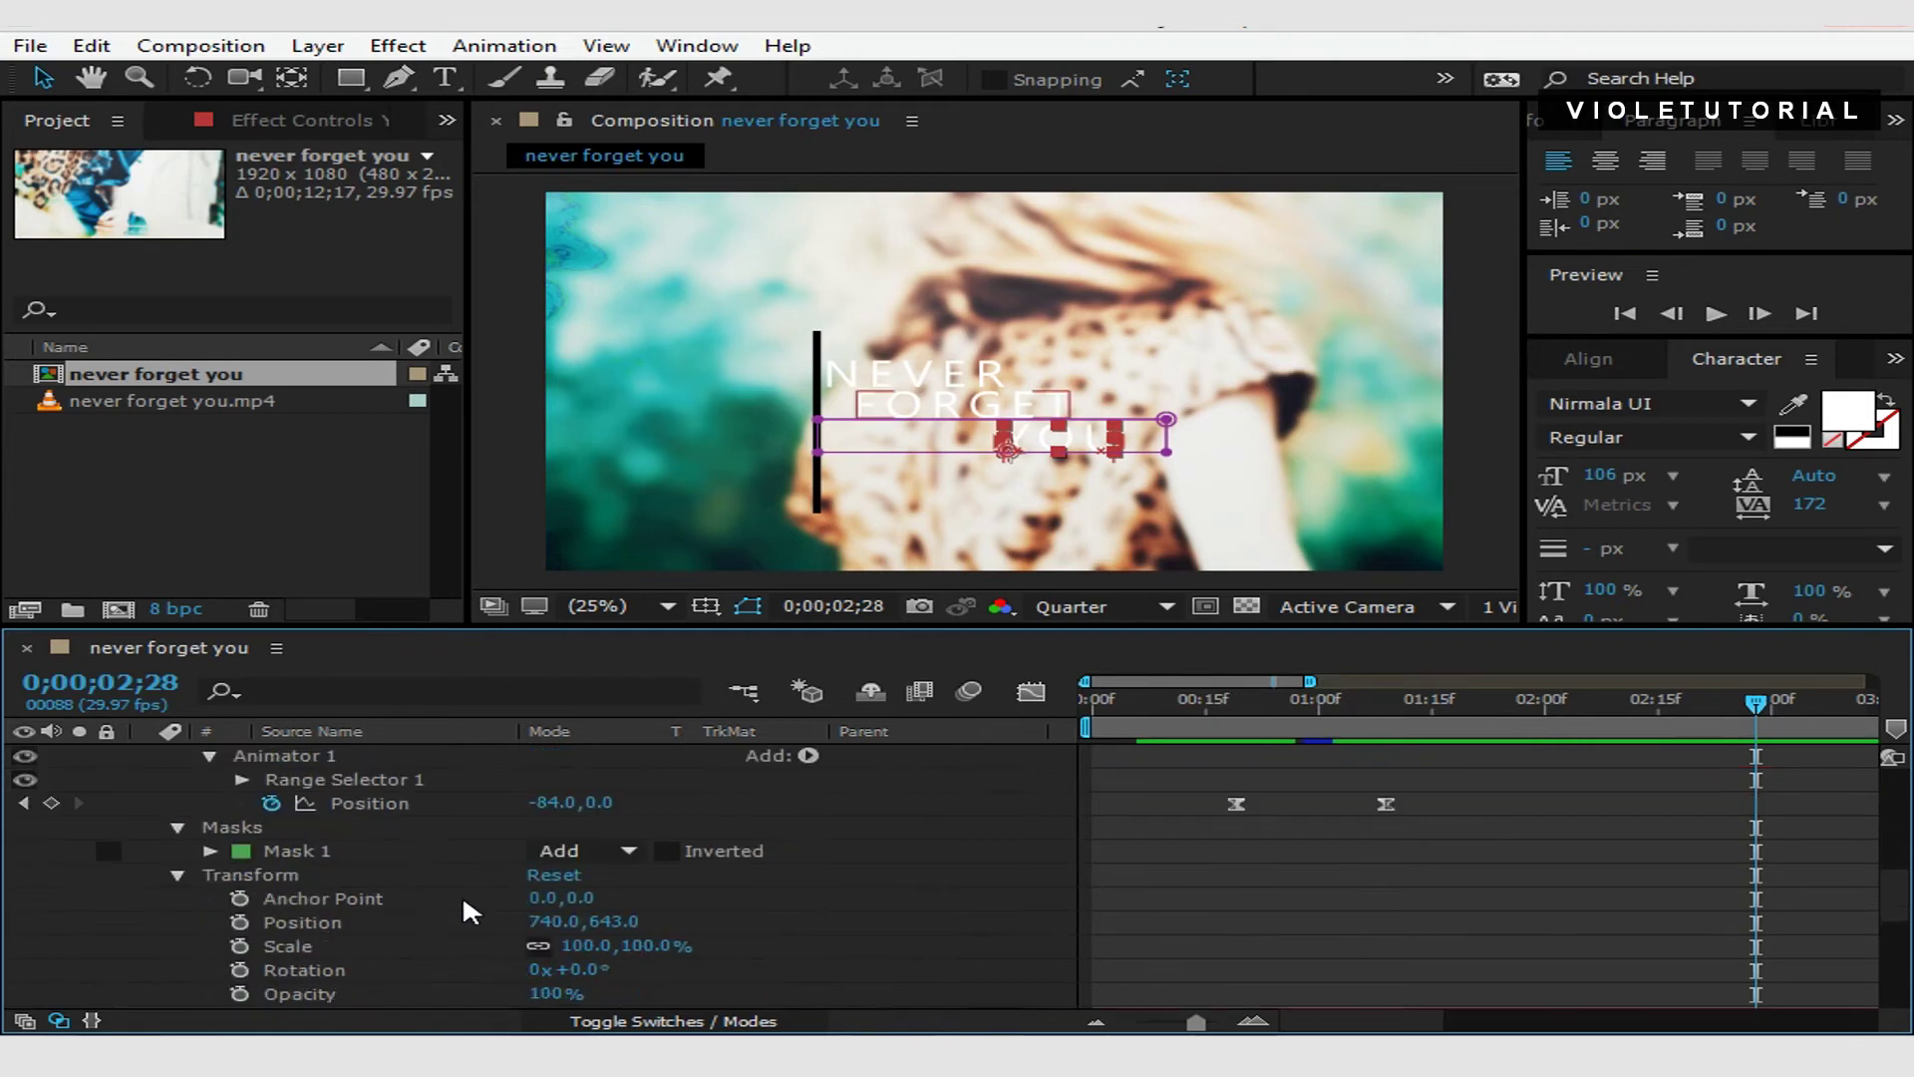
{"action": "left_click", "coordinate": [423, 973]}
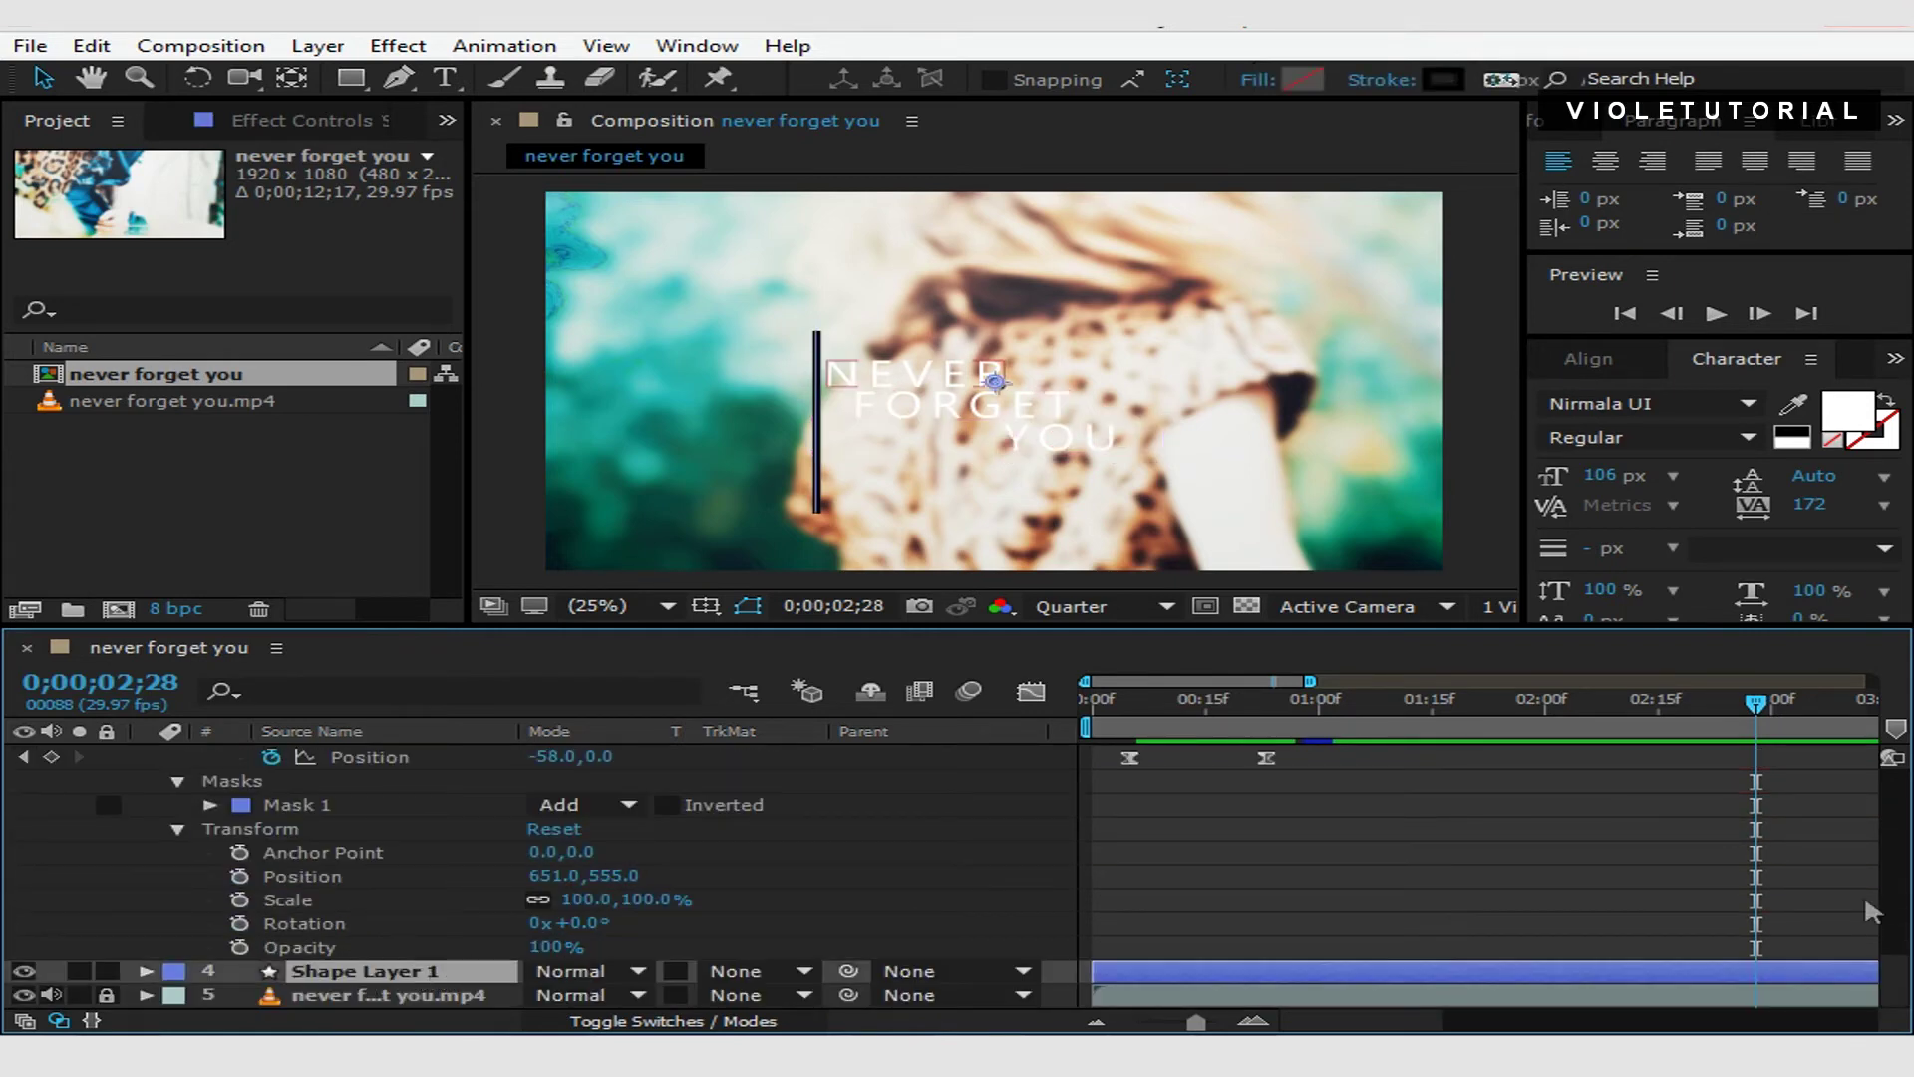
{"action": "left_click", "coordinate": [146, 972]}
{"action": "mouse_move", "coordinate": [1760, 706]}
{"action": "left_mouse_down"}
{"action": "mouse_move", "coordinate": [1831, 702]}
{"action": "mouse_move", "coordinate": [1745, 706]}
{"action": "left_mouse_up"}
{"action": "left_click_drag", "start_coordinate": [1196, 1023], "coordinate": [1177, 1025]}
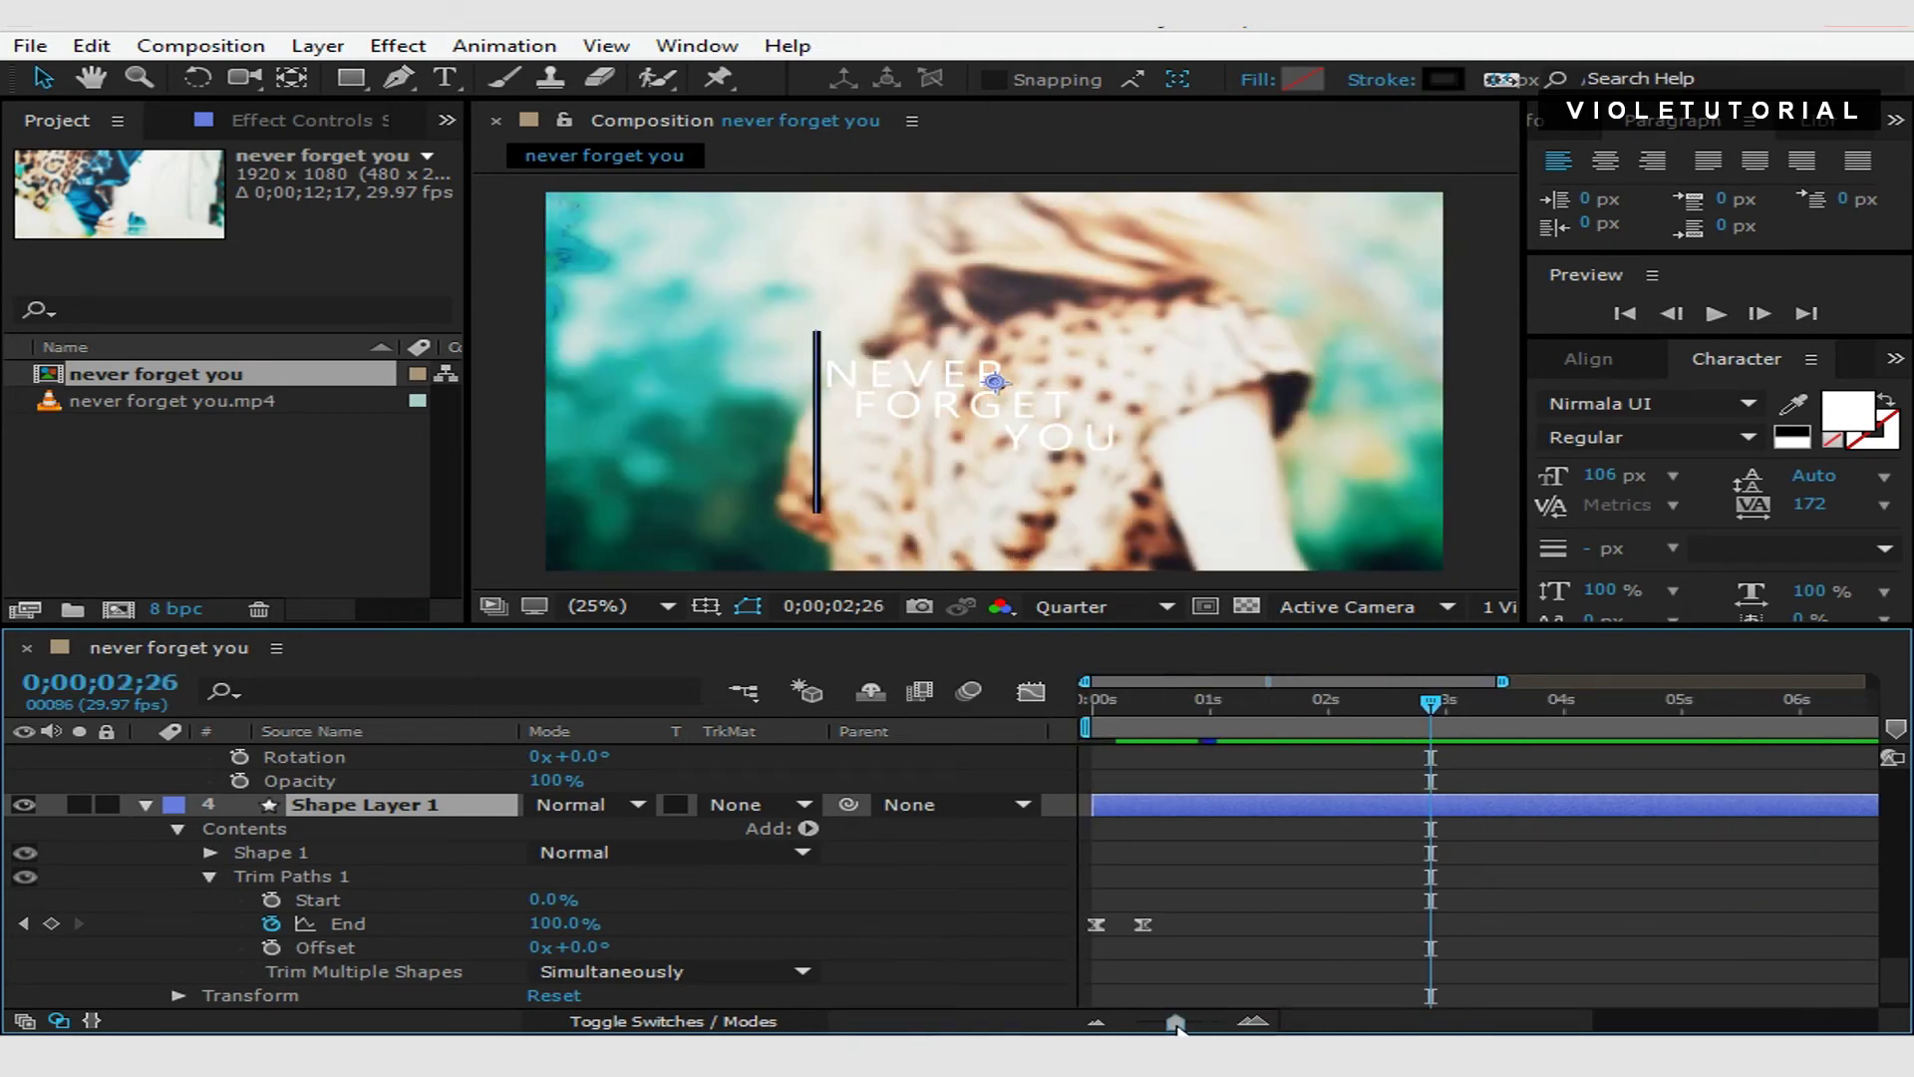
{"action": "left_click_drag", "start_coordinate": [1453, 696], "coordinate": [1520, 698]}
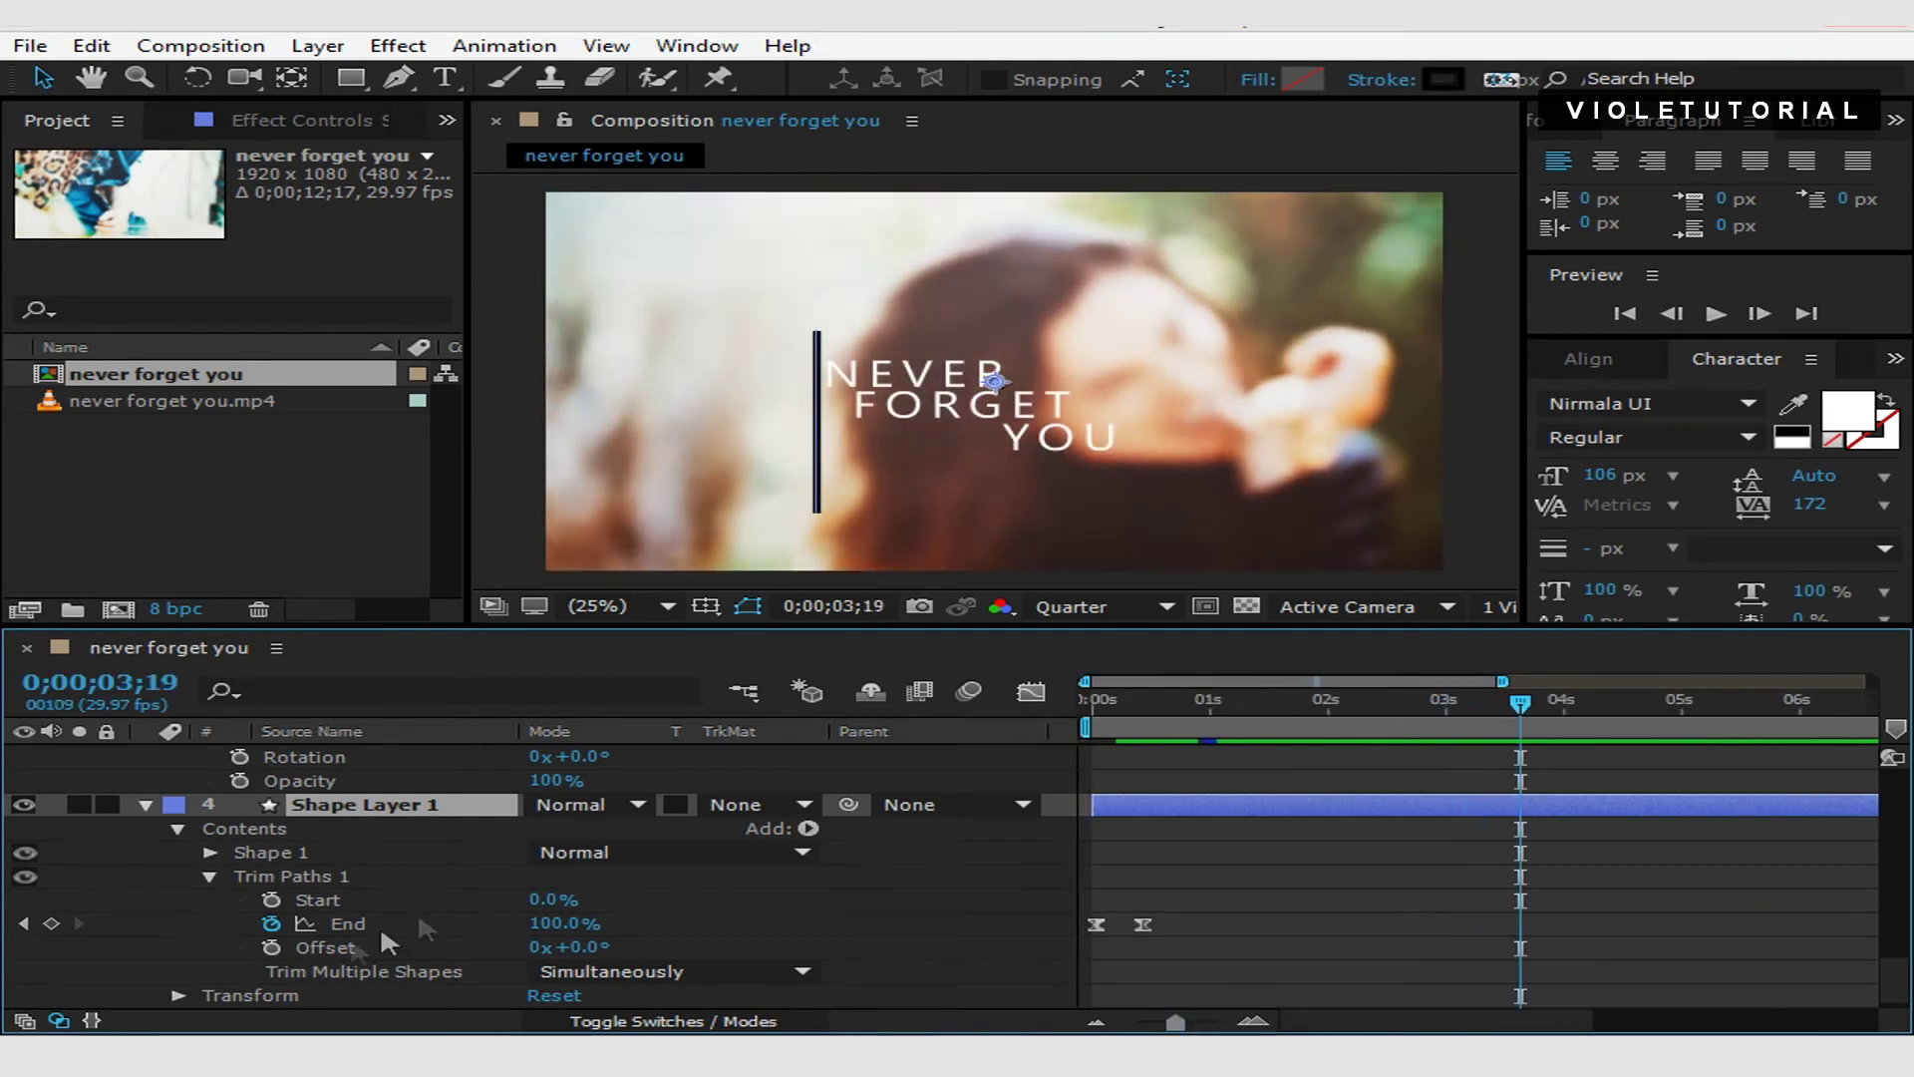
{"action": "left_click", "coordinate": [51, 923]}
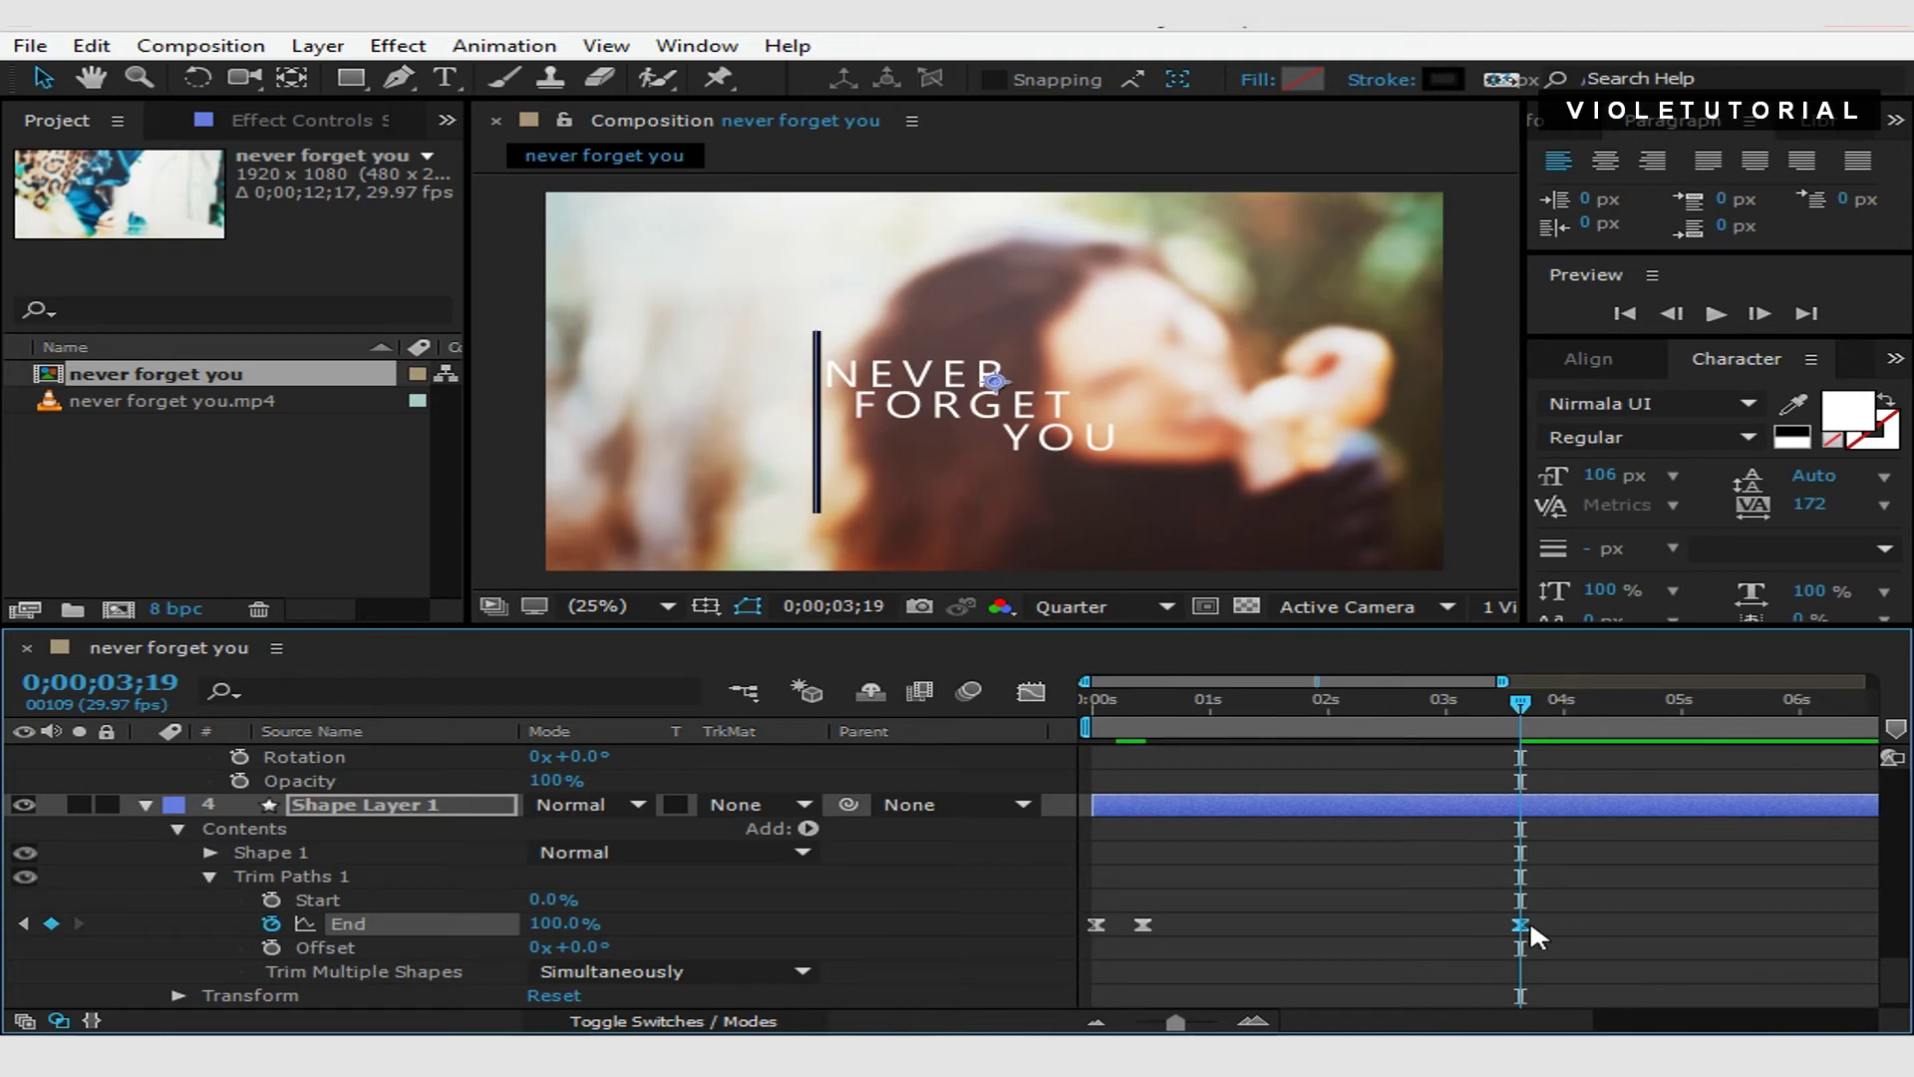
Move the line's 100% End keyframe to about 0;00;03;08, keyframe End to 0% at about 0;00;04;01, and check the retraction.
{"action": "left_click_drag", "start_coordinate": [1490, 927], "coordinate": [1474, 927]}
{"action": "left_click_drag", "start_coordinate": [558, 925], "coordinate": [494, 926]}
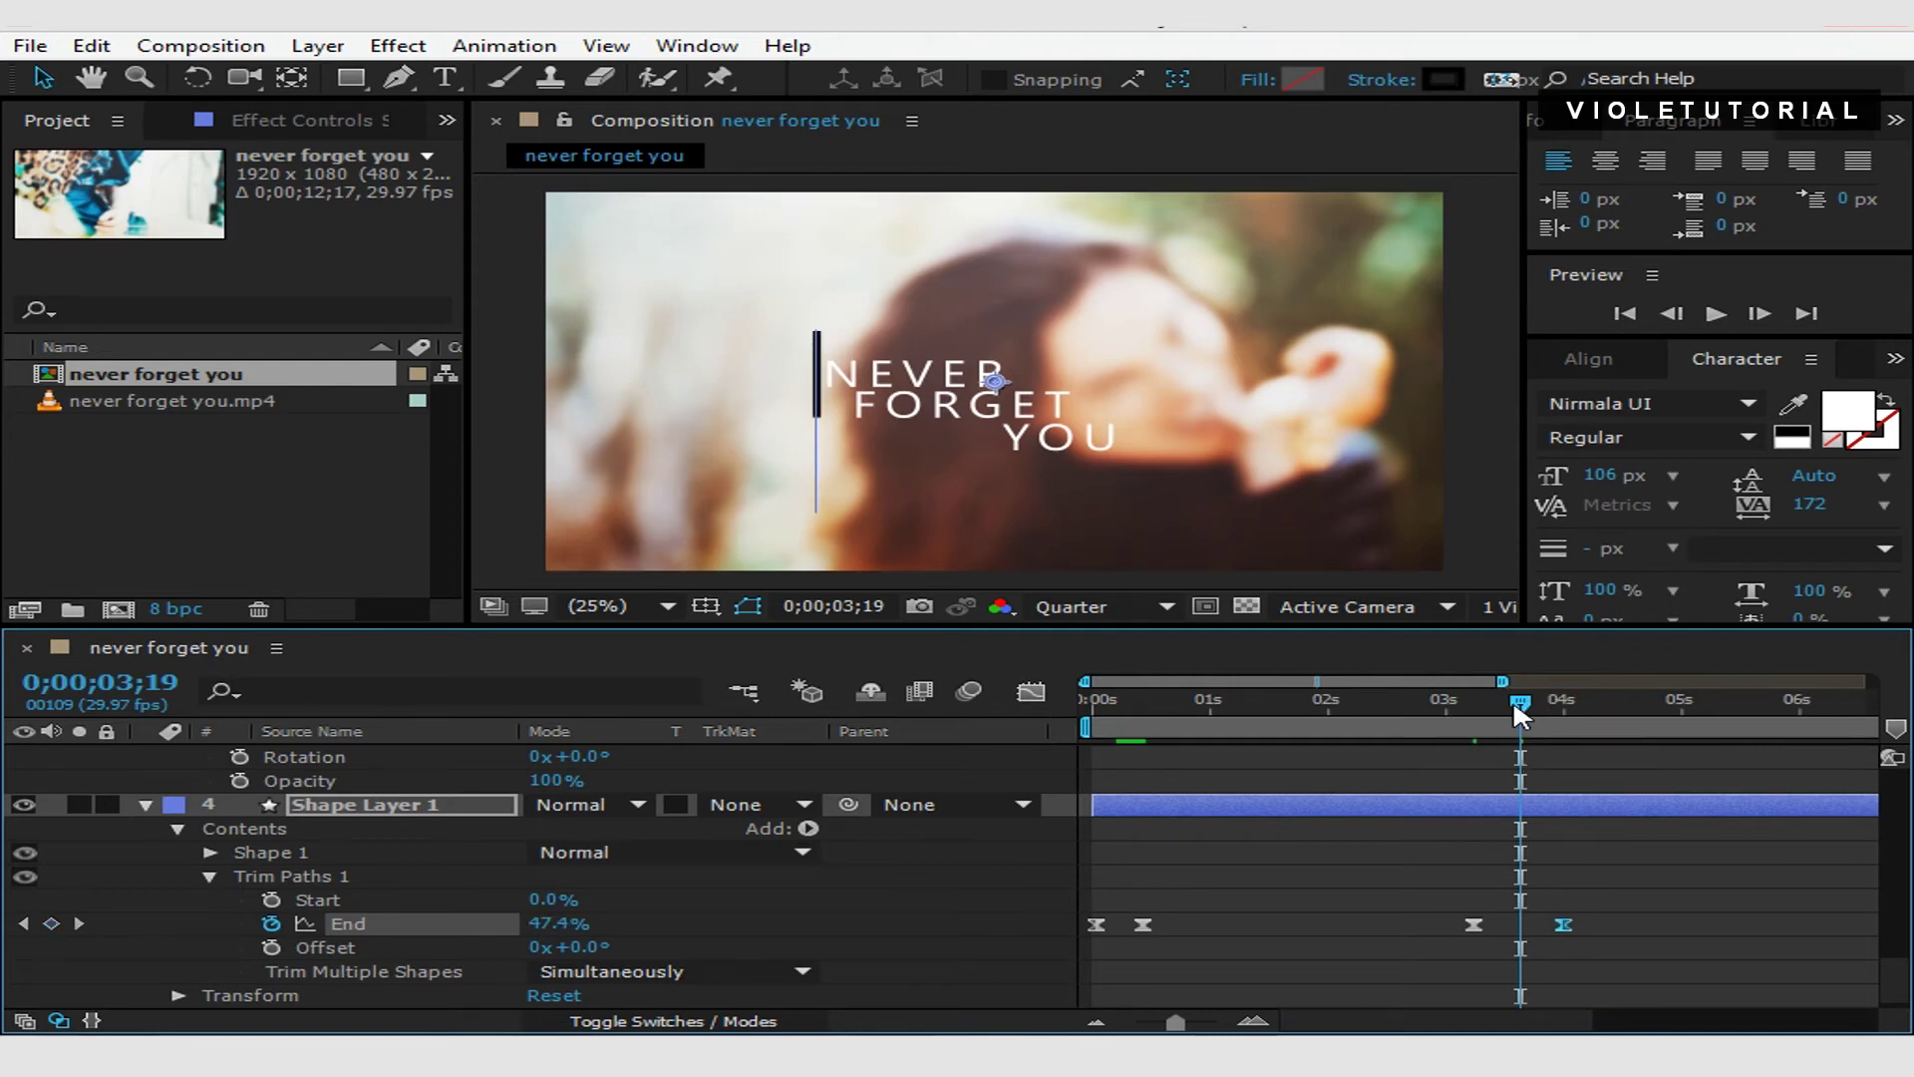
{"action": "key", "text": "space"}
{"action": "left_click", "coordinate": [1585, 702]}
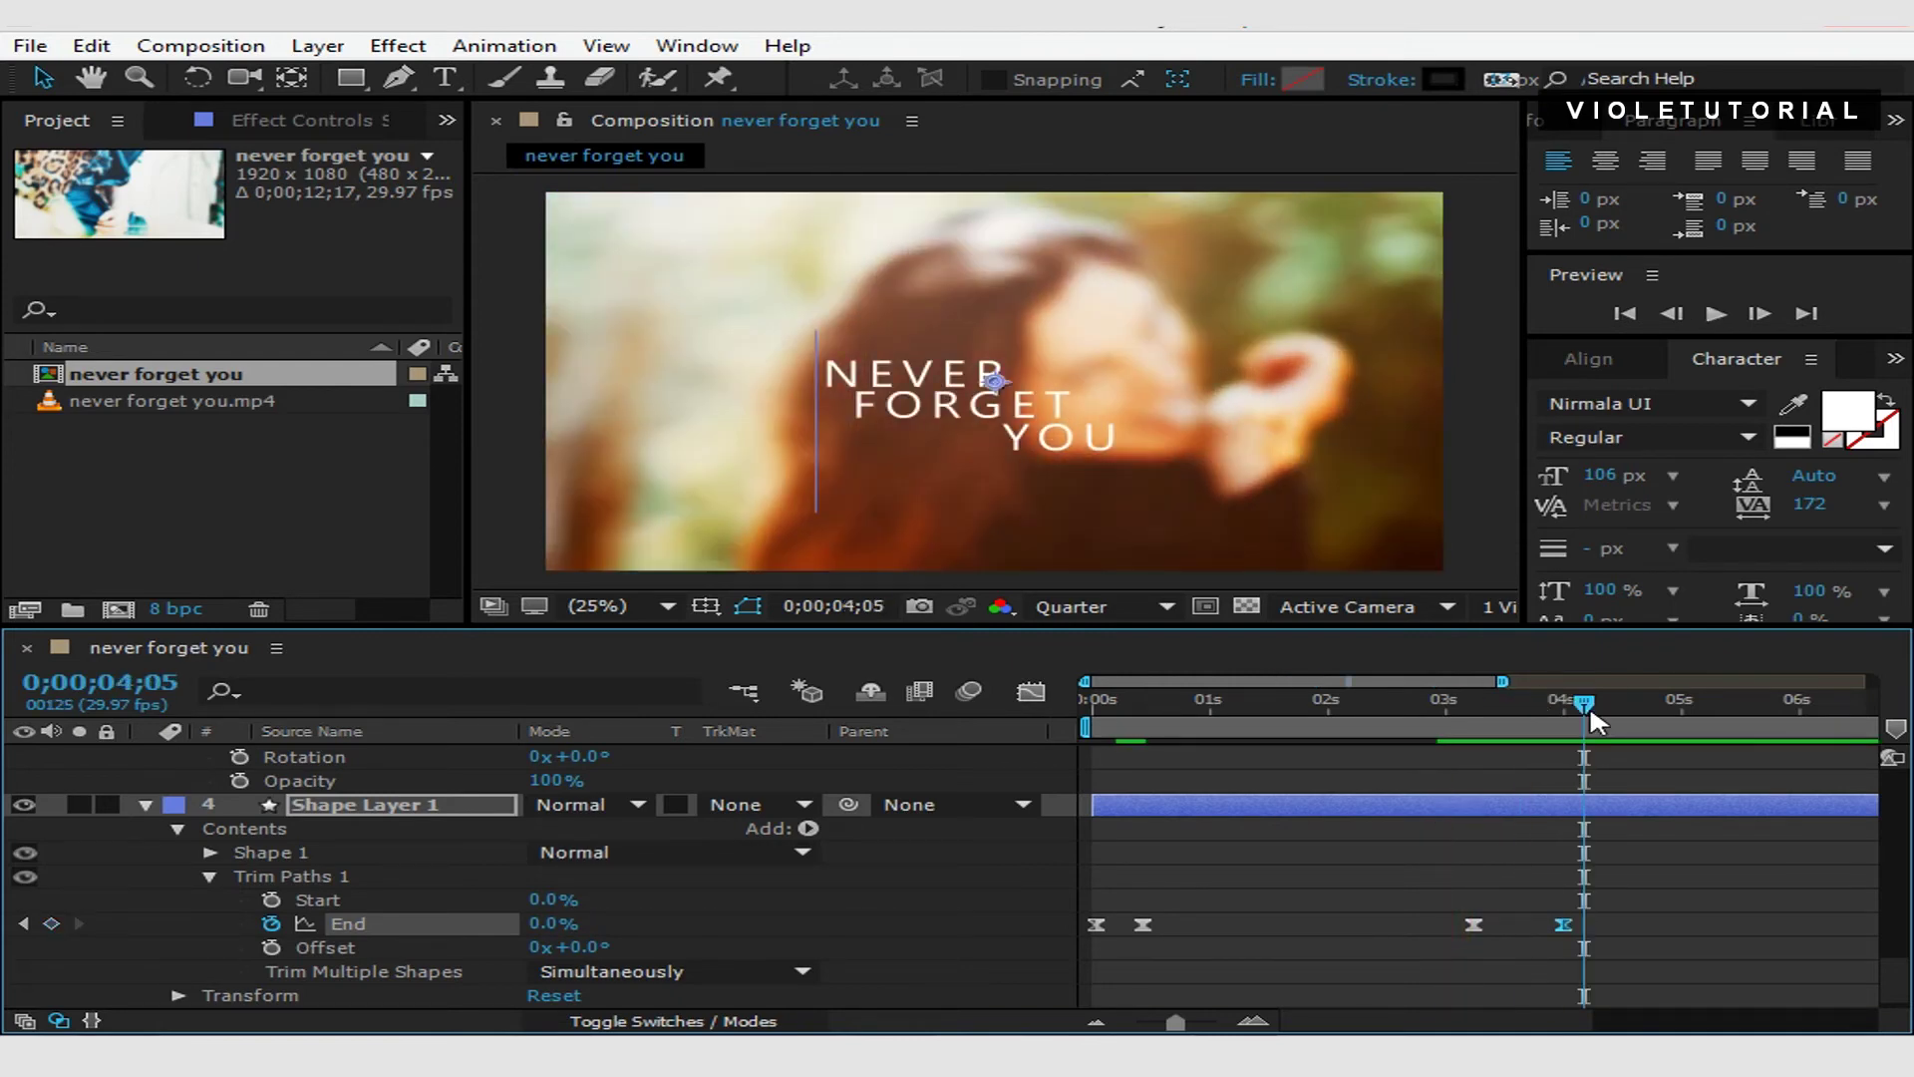
Keyframe NEVER's exit by holding its animator Position at about 0;00;03;00 and setting it to -497, 0 at about 0;00;03;12.
{"action": "left_click_drag", "start_coordinate": [1582, 694], "coordinate": [1473, 709]}
{"action": "left_click_drag", "start_coordinate": [1904, 992], "coordinate": [1900, 934]}
{"action": "left_click", "coordinate": [52, 943]}
{"action": "left_click_drag", "start_coordinate": [1477, 943], "coordinate": [1442, 946]}
{"action": "left_click_drag", "start_coordinate": [544, 943], "coordinate": [334, 939]}
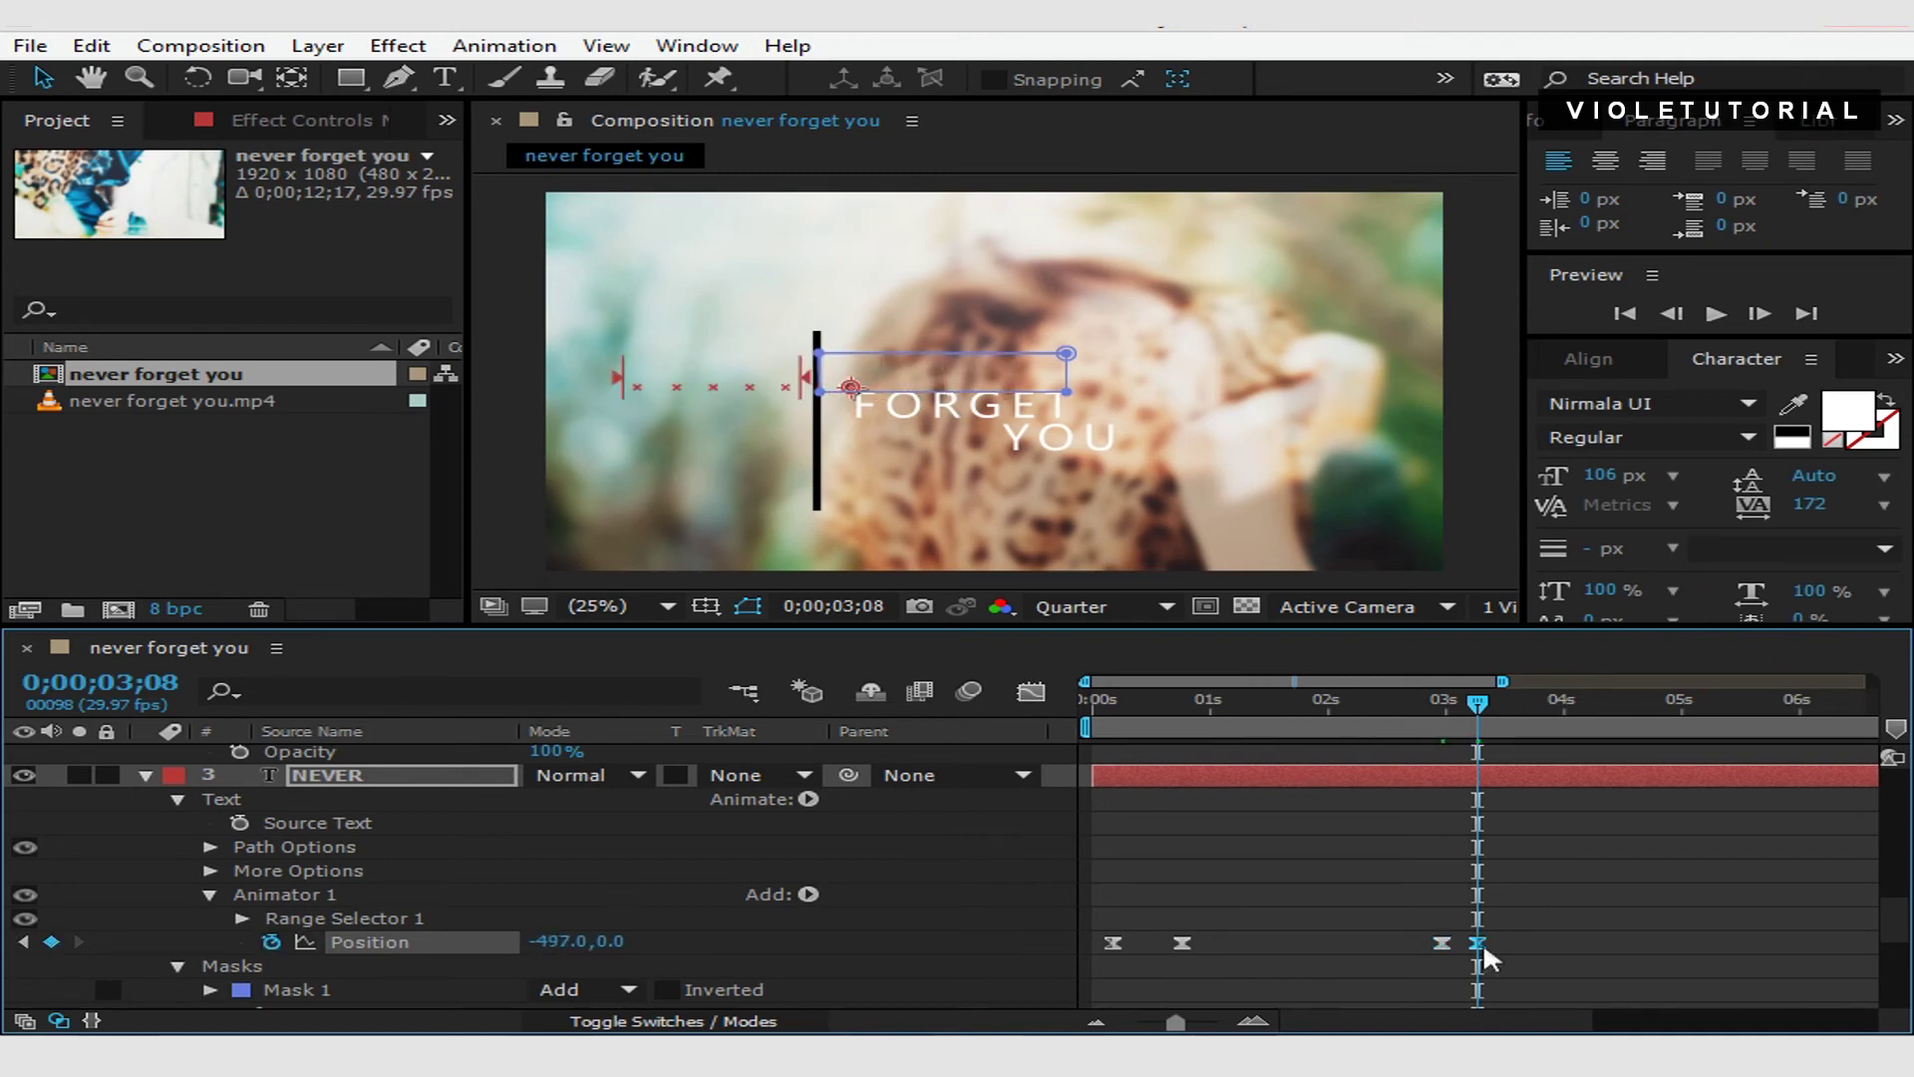
{"action": "mouse_move", "coordinate": [1474, 716]}
{"action": "left_mouse_down"}
{"action": "mouse_move", "coordinate": [1452, 716]}
{"action": "mouse_move", "coordinate": [1471, 710]}
{"action": "left_mouse_up"}
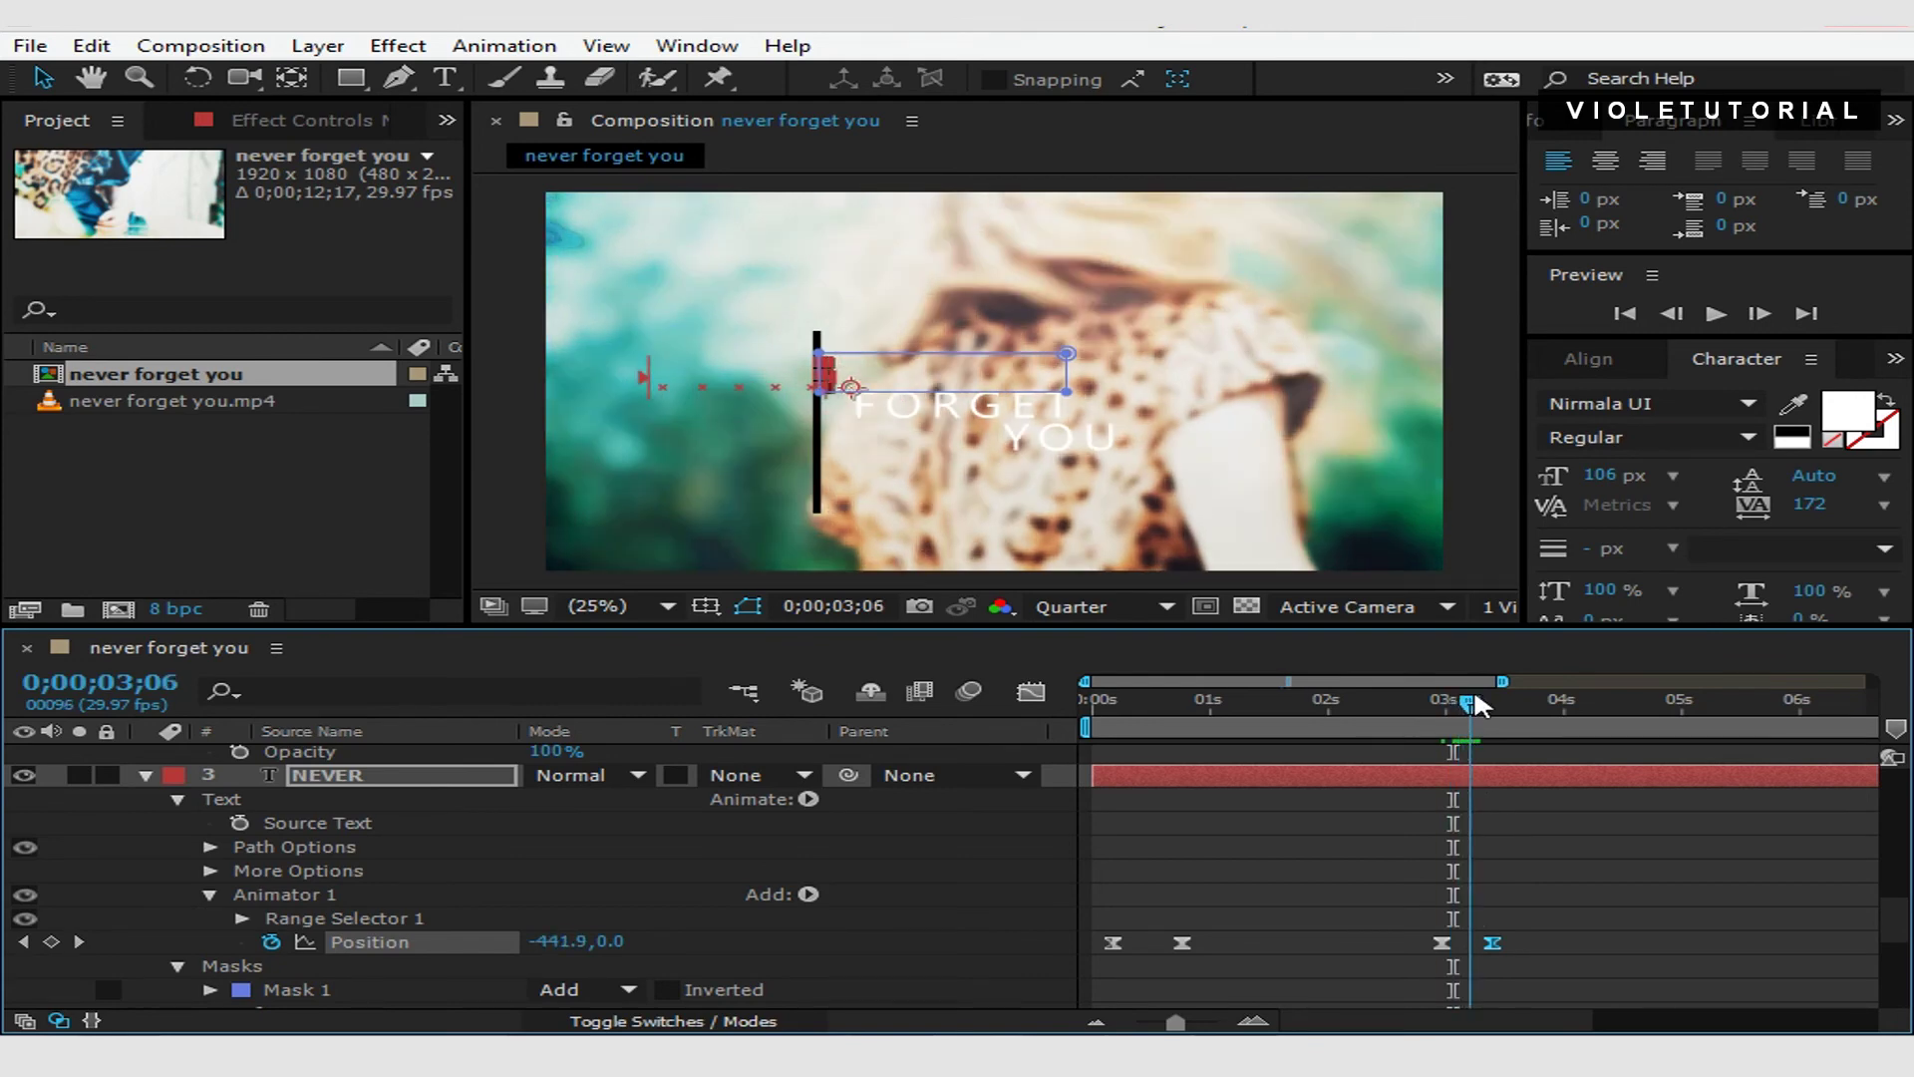
Keyframe FORGET's animator Position from -84, 0 at about 0;00;02;27 to -636, 0 at about 0;00;03;12.
{"action": "left_click_drag", "start_coordinate": [1893, 917], "coordinate": [1903, 856]}
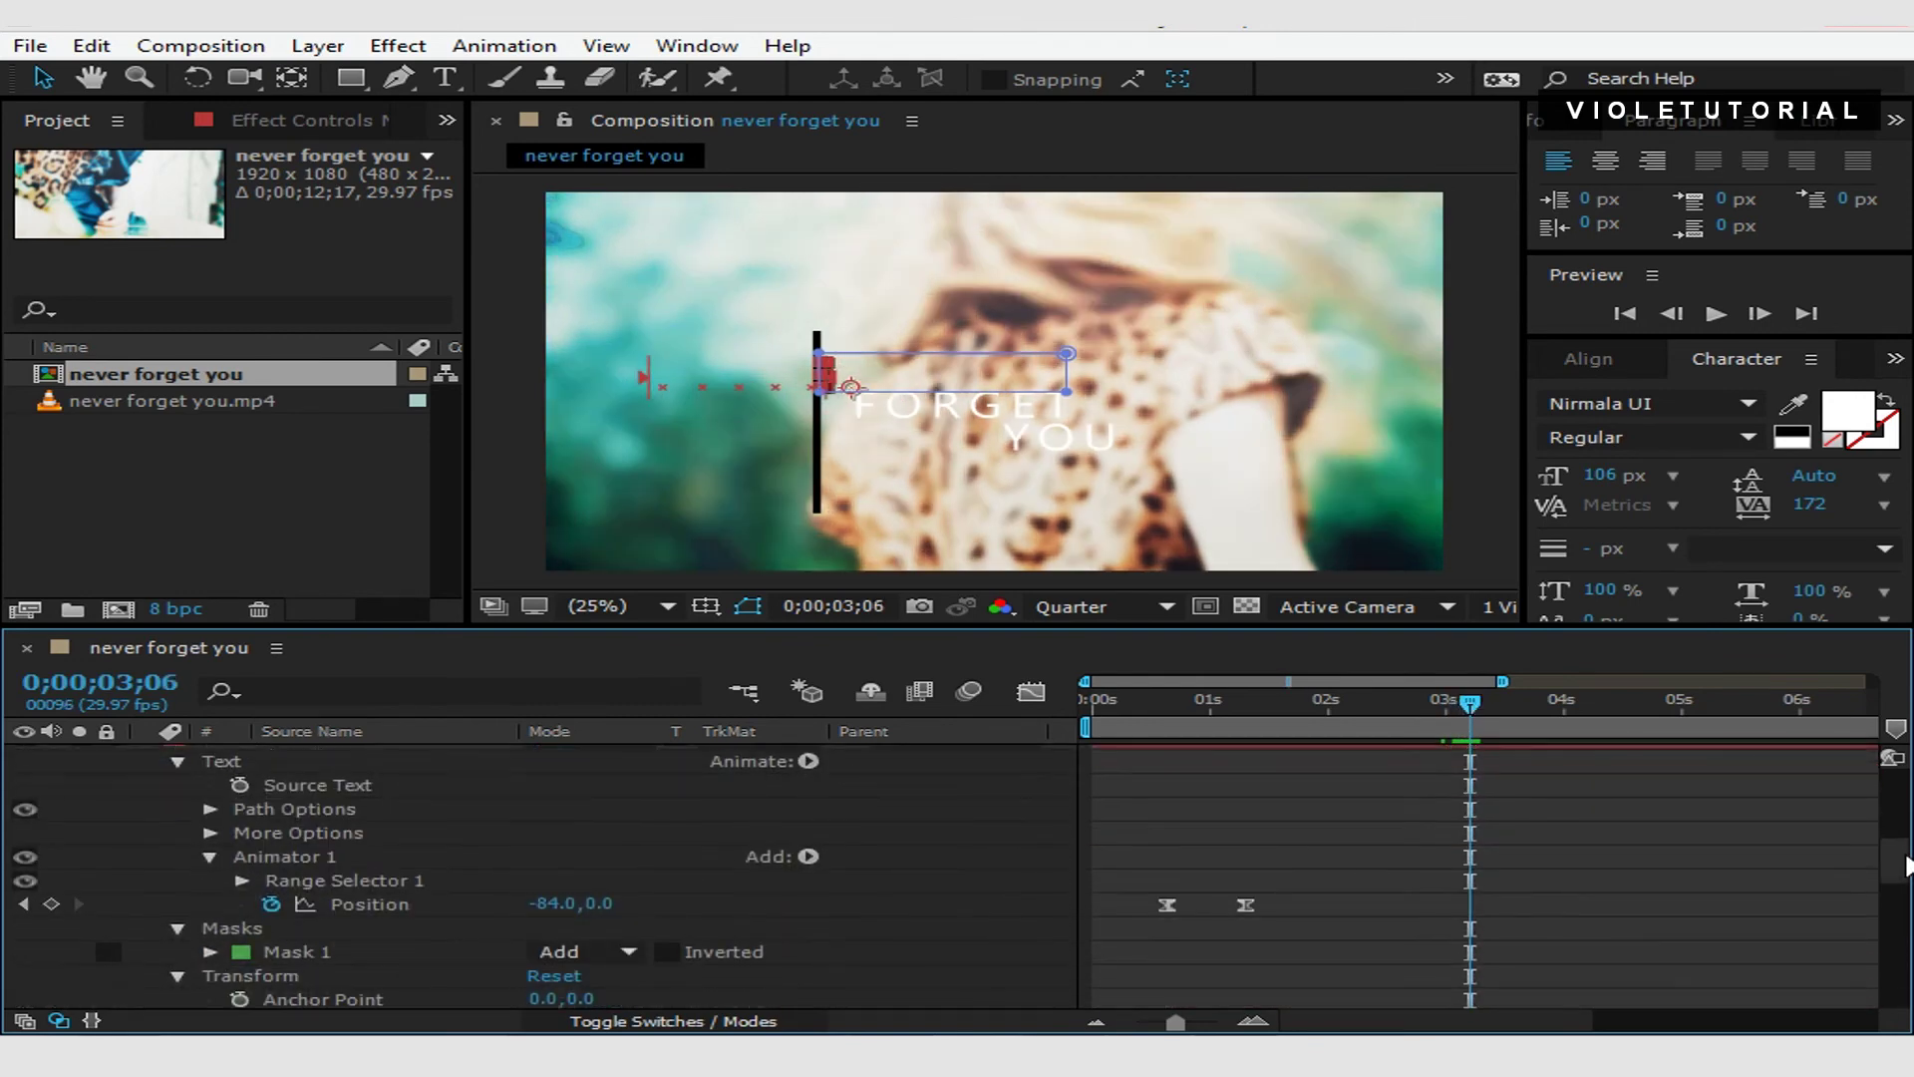
{"action": "left_click", "coordinate": [51, 905]}
{"action": "left_click_drag", "start_coordinate": [559, 905], "coordinate": [220, 897]}
{"action": "left_click_drag", "start_coordinate": [487, 892], "coordinate": [539, 903]}
{"action": "left_click_drag", "start_coordinate": [1473, 903], "coordinate": [1492, 903]}
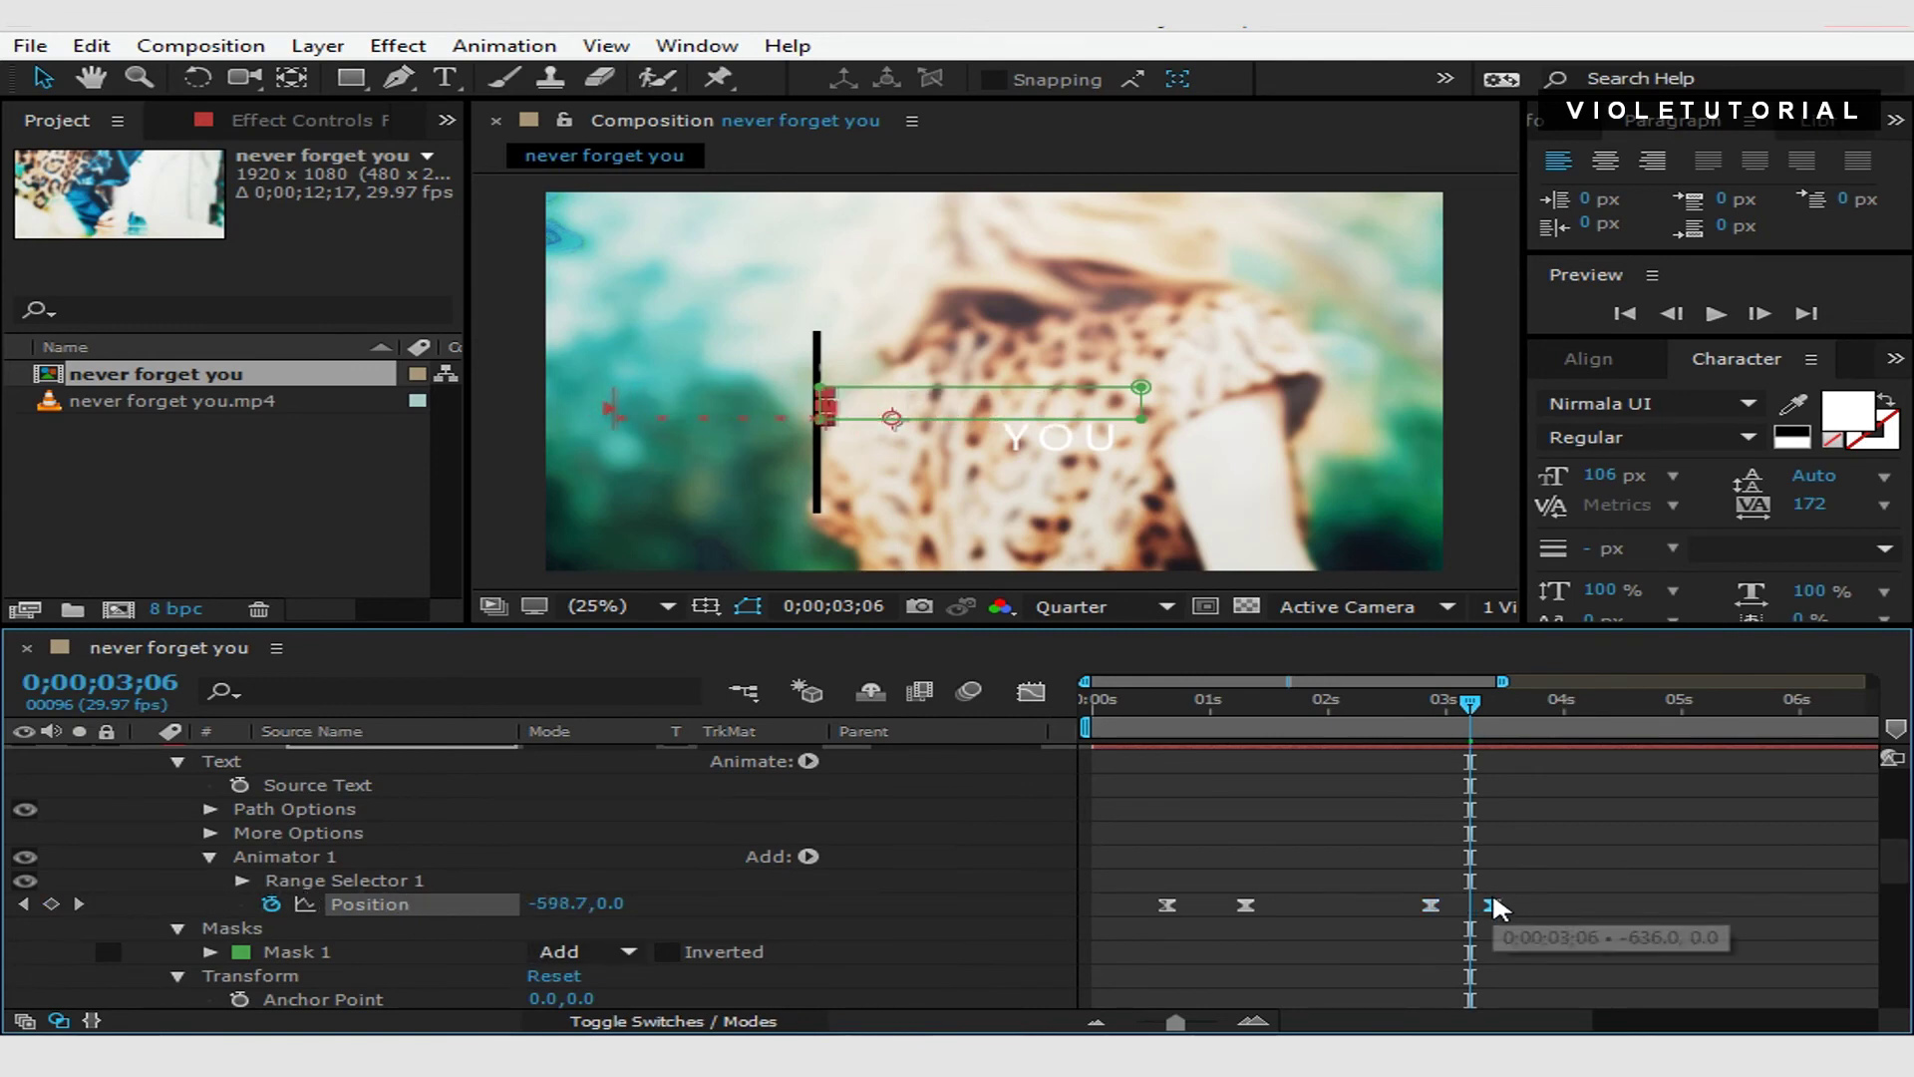
Keyframe YOU's animator Position from -10, 0 at about 0;00;03;01 to -651, 0 at 0;00;03;06.
{"action": "left_click_drag", "start_coordinate": [1904, 879], "coordinate": [1906, 774]}
{"action": "left_click", "coordinate": [51, 921]}
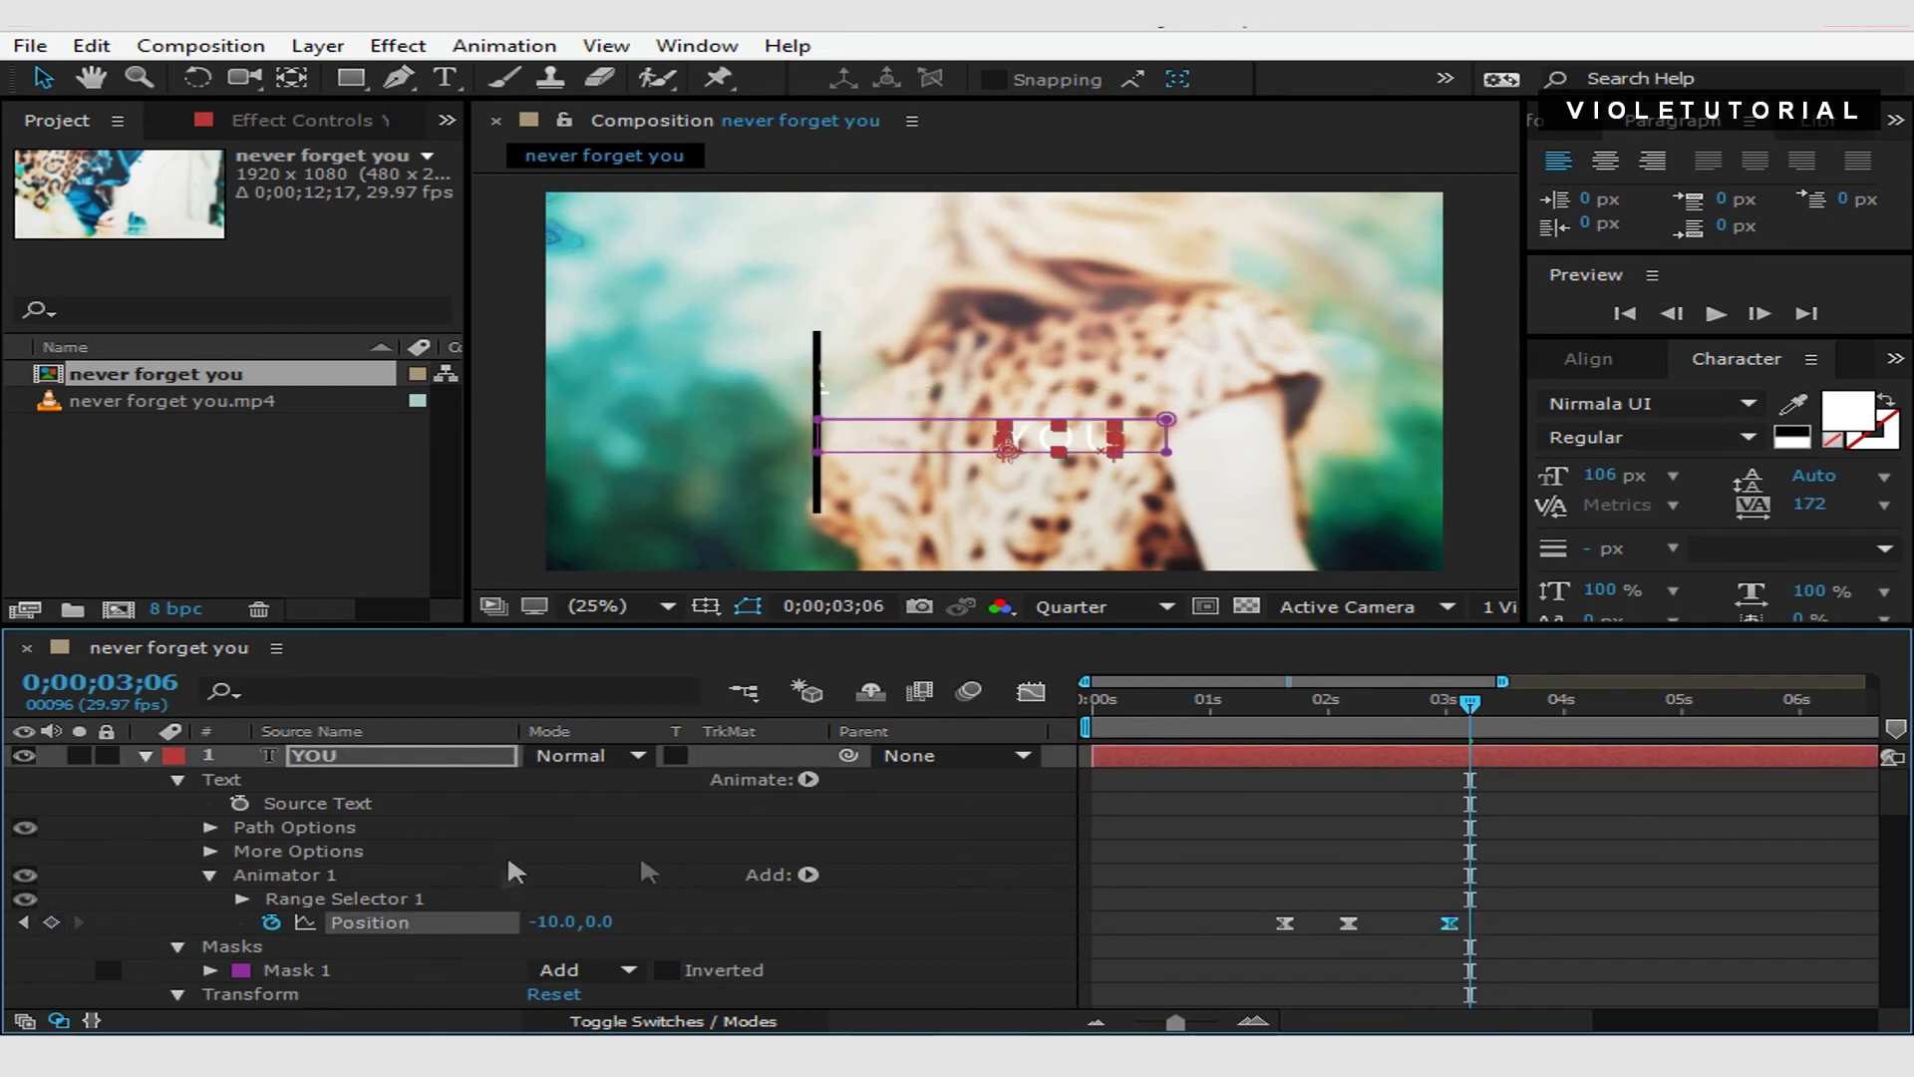
{"action": "left_click_drag", "start_coordinate": [553, 922], "coordinate": [154, 913]}
{"action": "left_click_drag", "start_coordinate": [574, 935], "coordinate": [198, 895]}
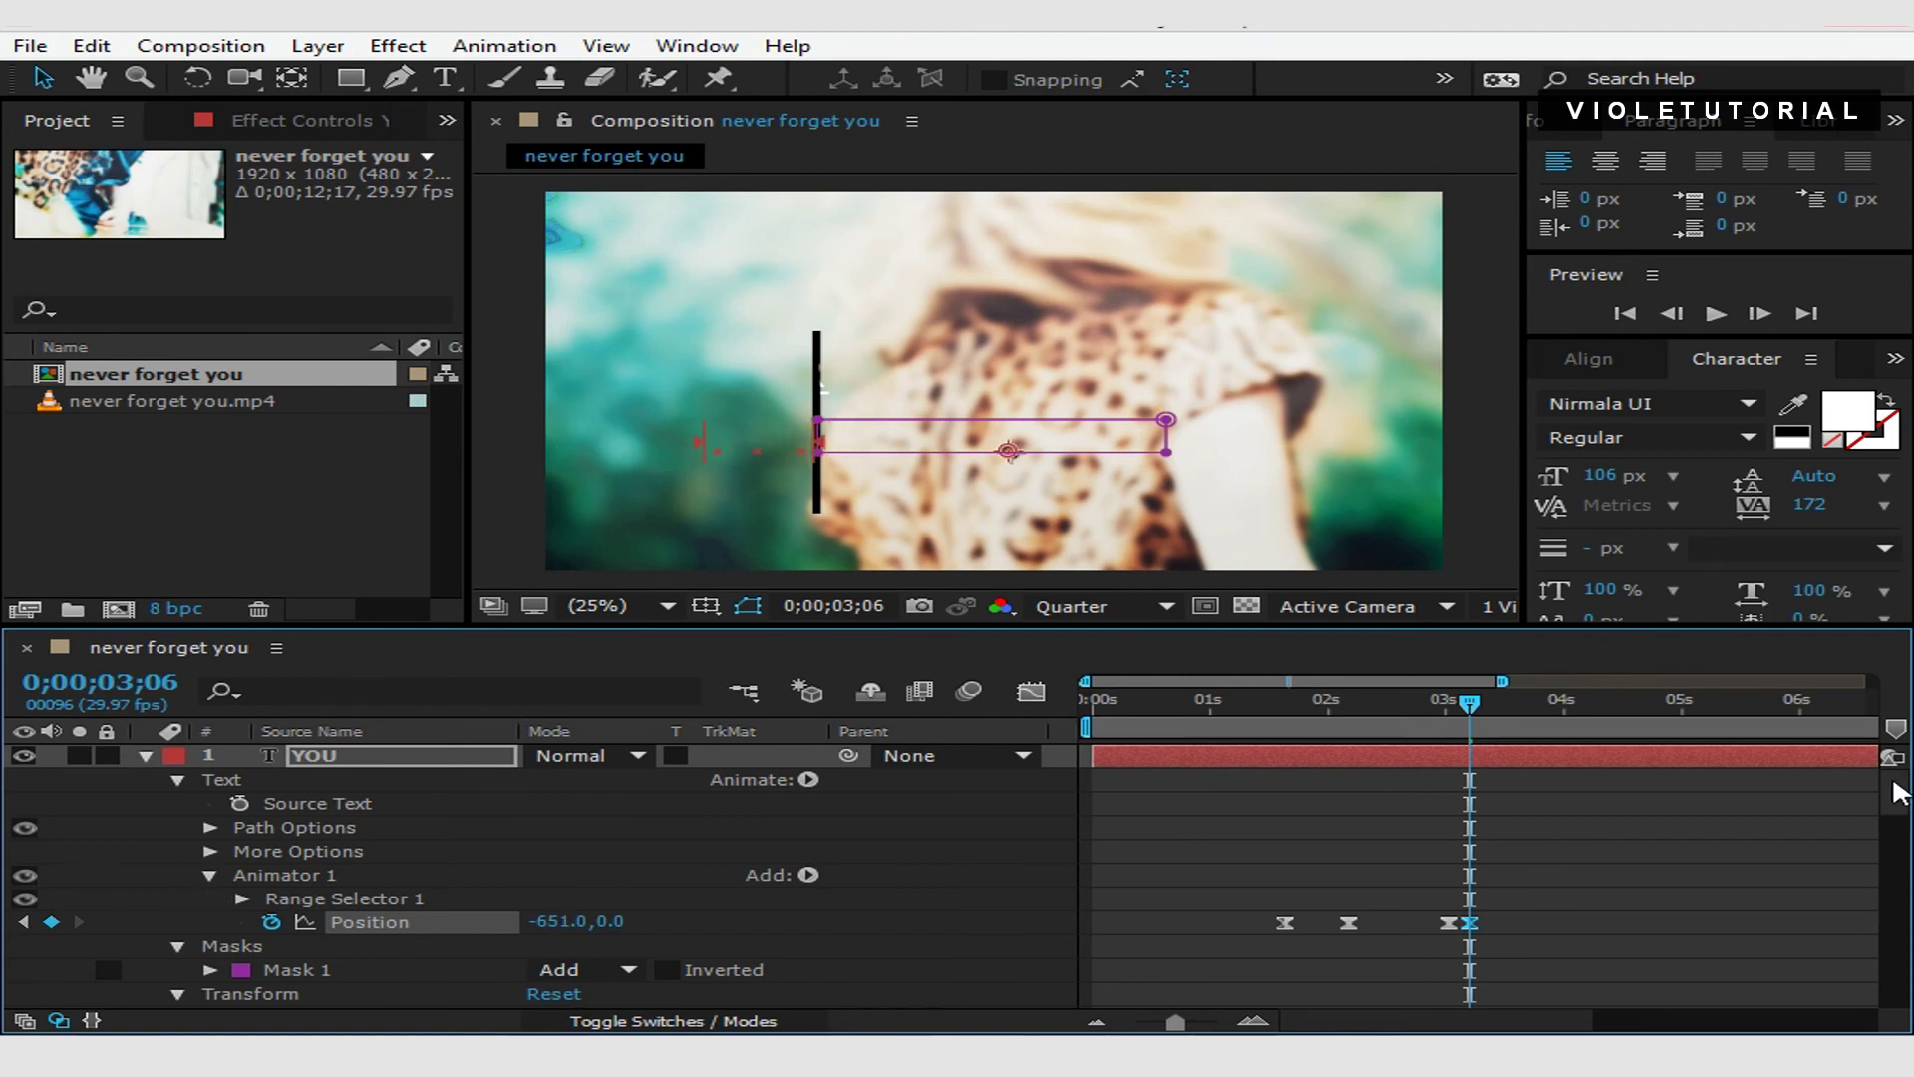
Preview the whole title animation and examine the order in which the three words slide back behind the line.
{"action": "left_click_drag", "start_coordinate": [1471, 704], "coordinate": [1142, 703]}
{"action": "scroll", "coordinate": [1897, 797], "scroll_direction": "down", "scroll_amount": 5}
{"action": "key", "text": "space"}
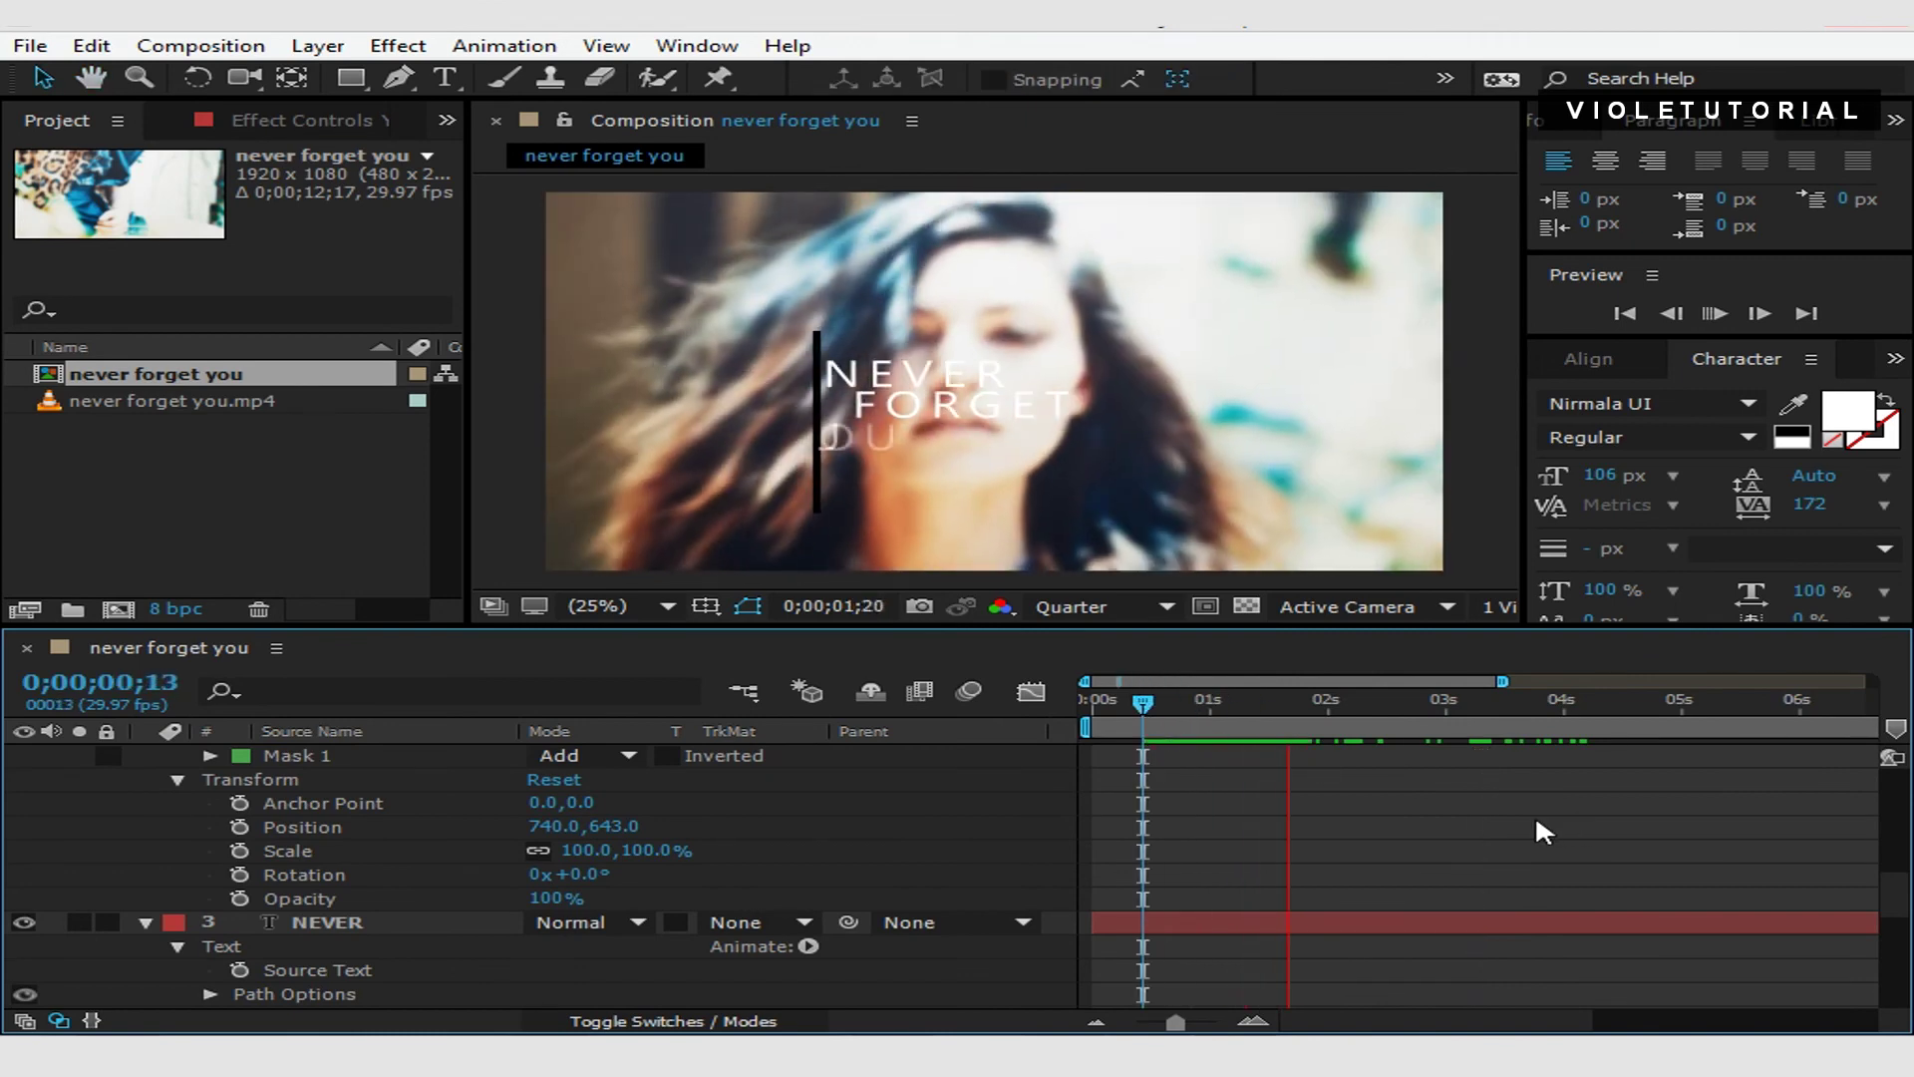
{"action": "key", "text": "space"}
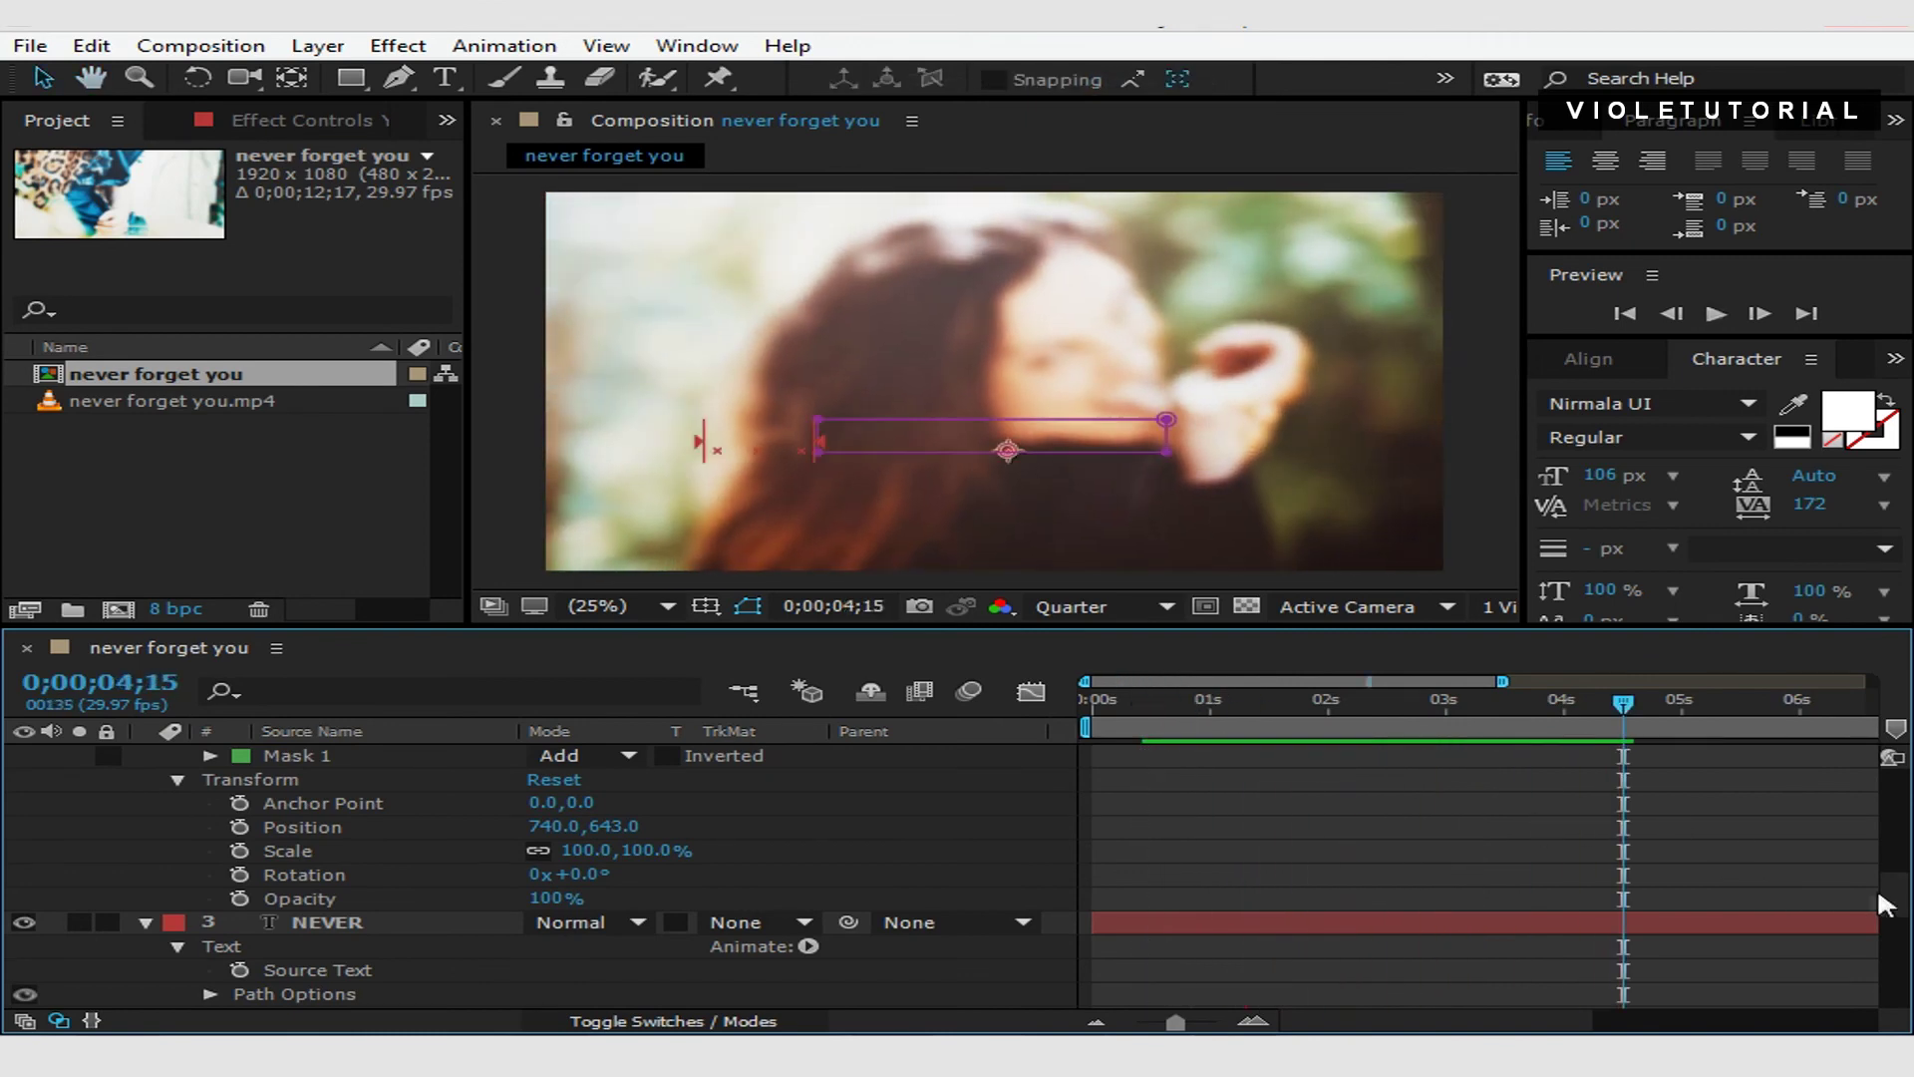
{"action": "left_click_drag", "start_coordinate": [1884, 904], "coordinate": [1901, 860]}
{"action": "key", "text": "space"}
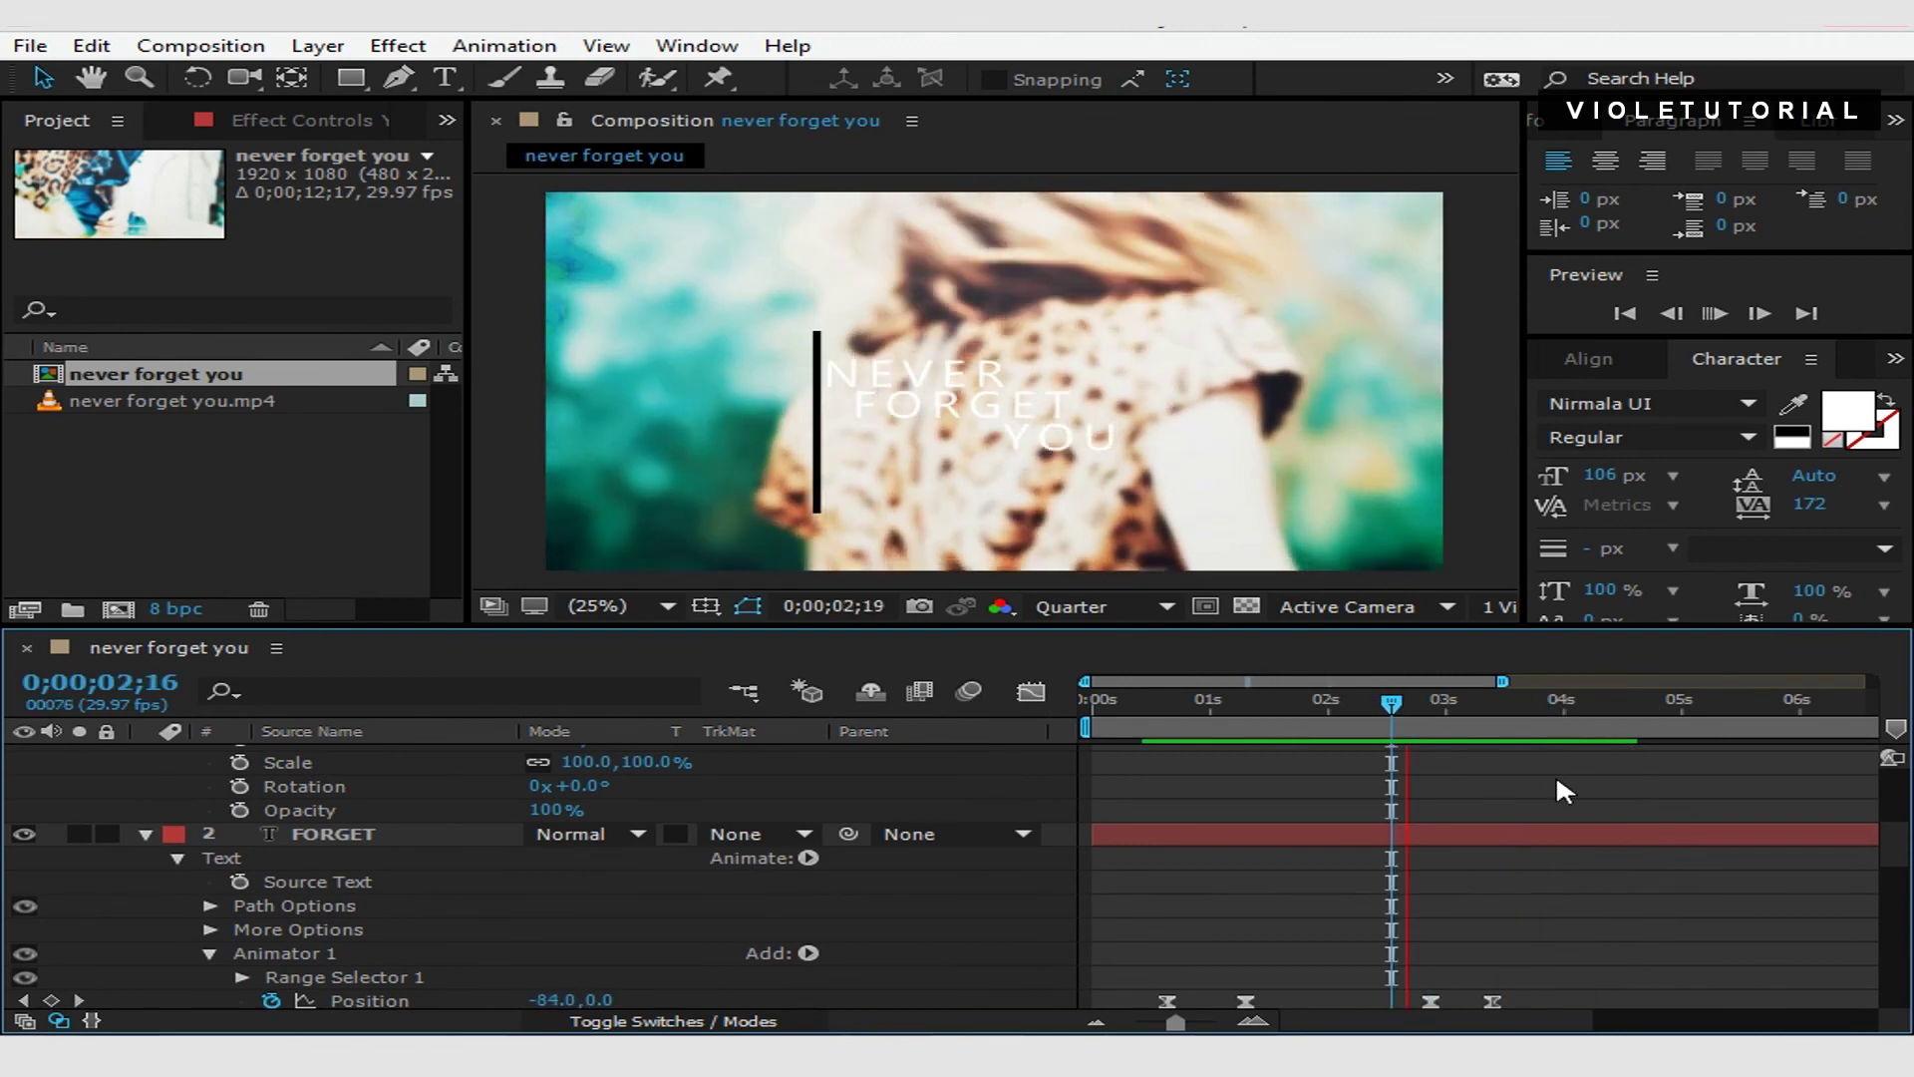
{"action": "mouse_move", "coordinate": [1453, 695]}
{"action": "left_mouse_down"}
{"action": "mouse_move", "coordinate": [1409, 695]}
{"action": "mouse_move", "coordinate": [1442, 695]}
{"action": "left_mouse_up"}
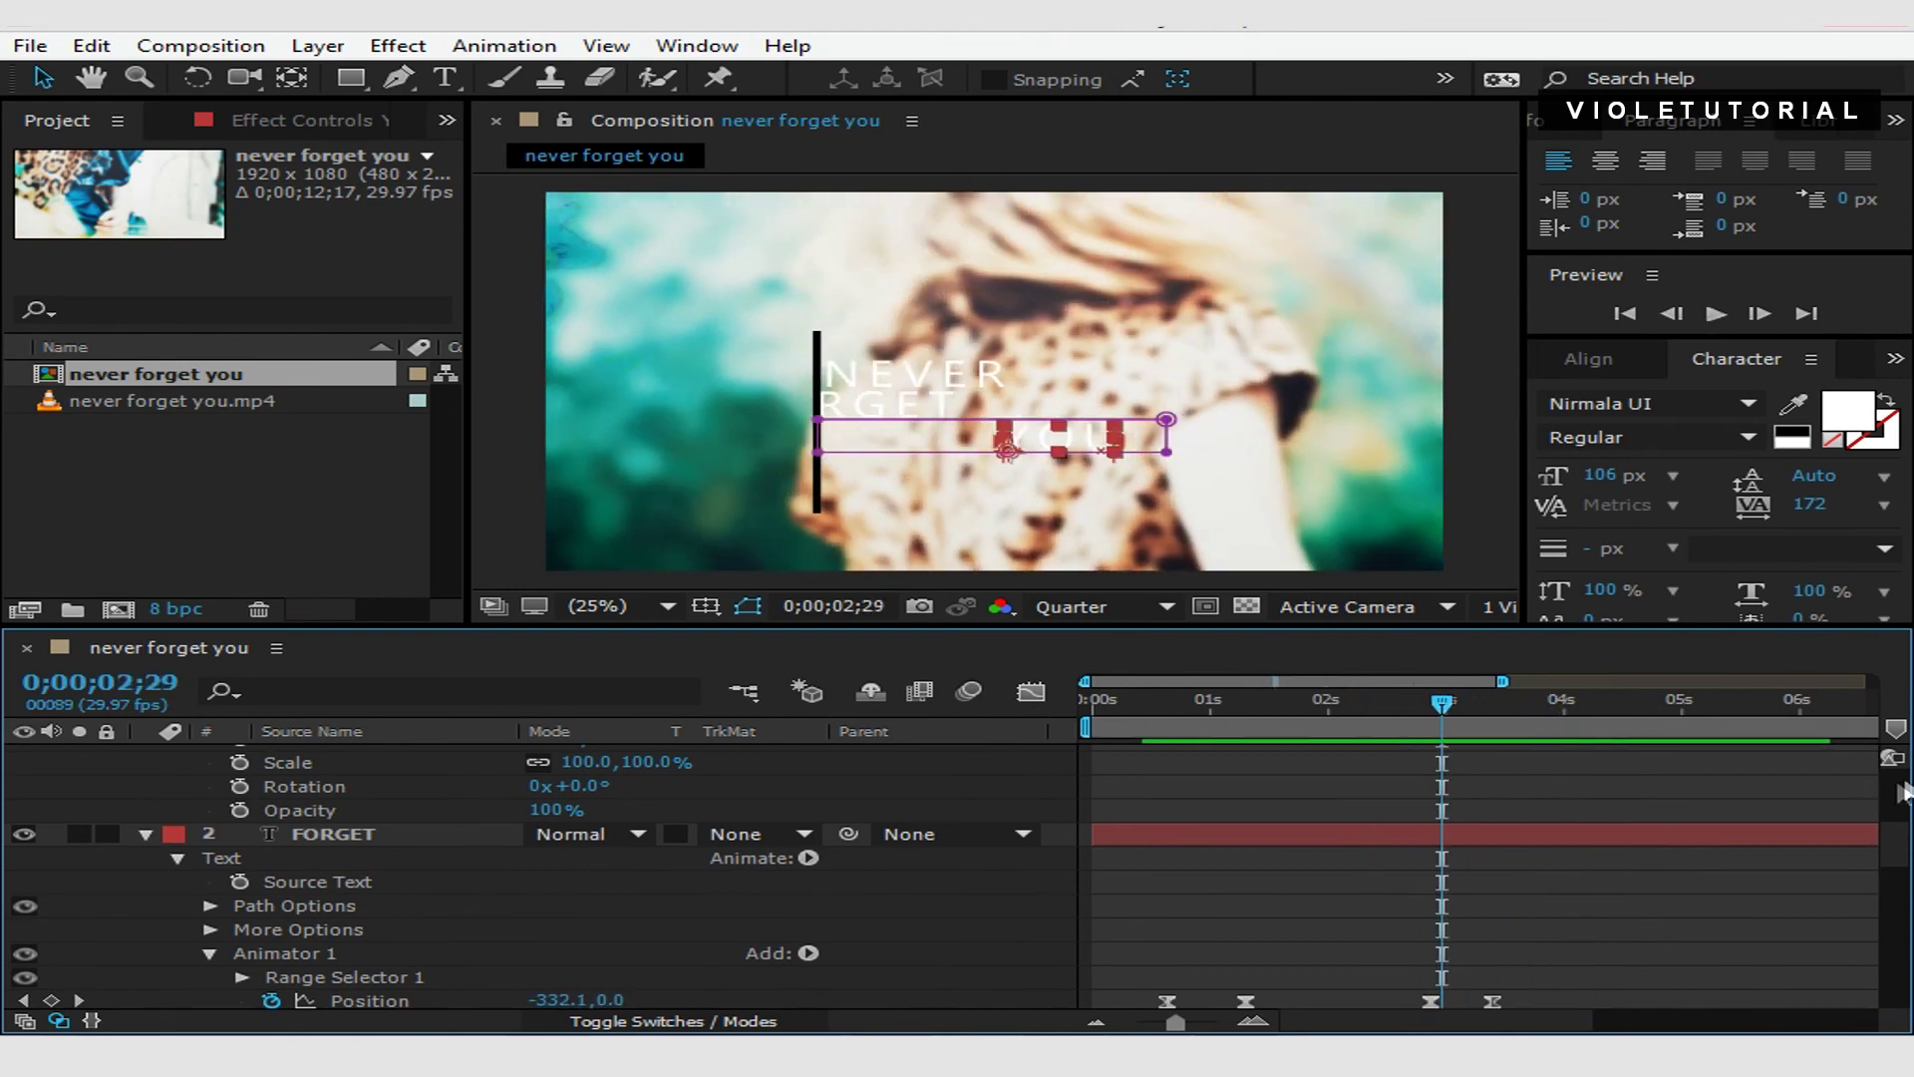
Shift FORGET's two exit Position keyframes to about 0;00;03;02 and 0;00;03;18, and preview the exit timing.
{"action": "scroll", "coordinate": [1887, 870], "scroll_direction": "down", "scroll_amount": 4}
{"action": "scroll", "coordinate": [1884, 869], "scroll_direction": "up", "scroll_amount": 3}
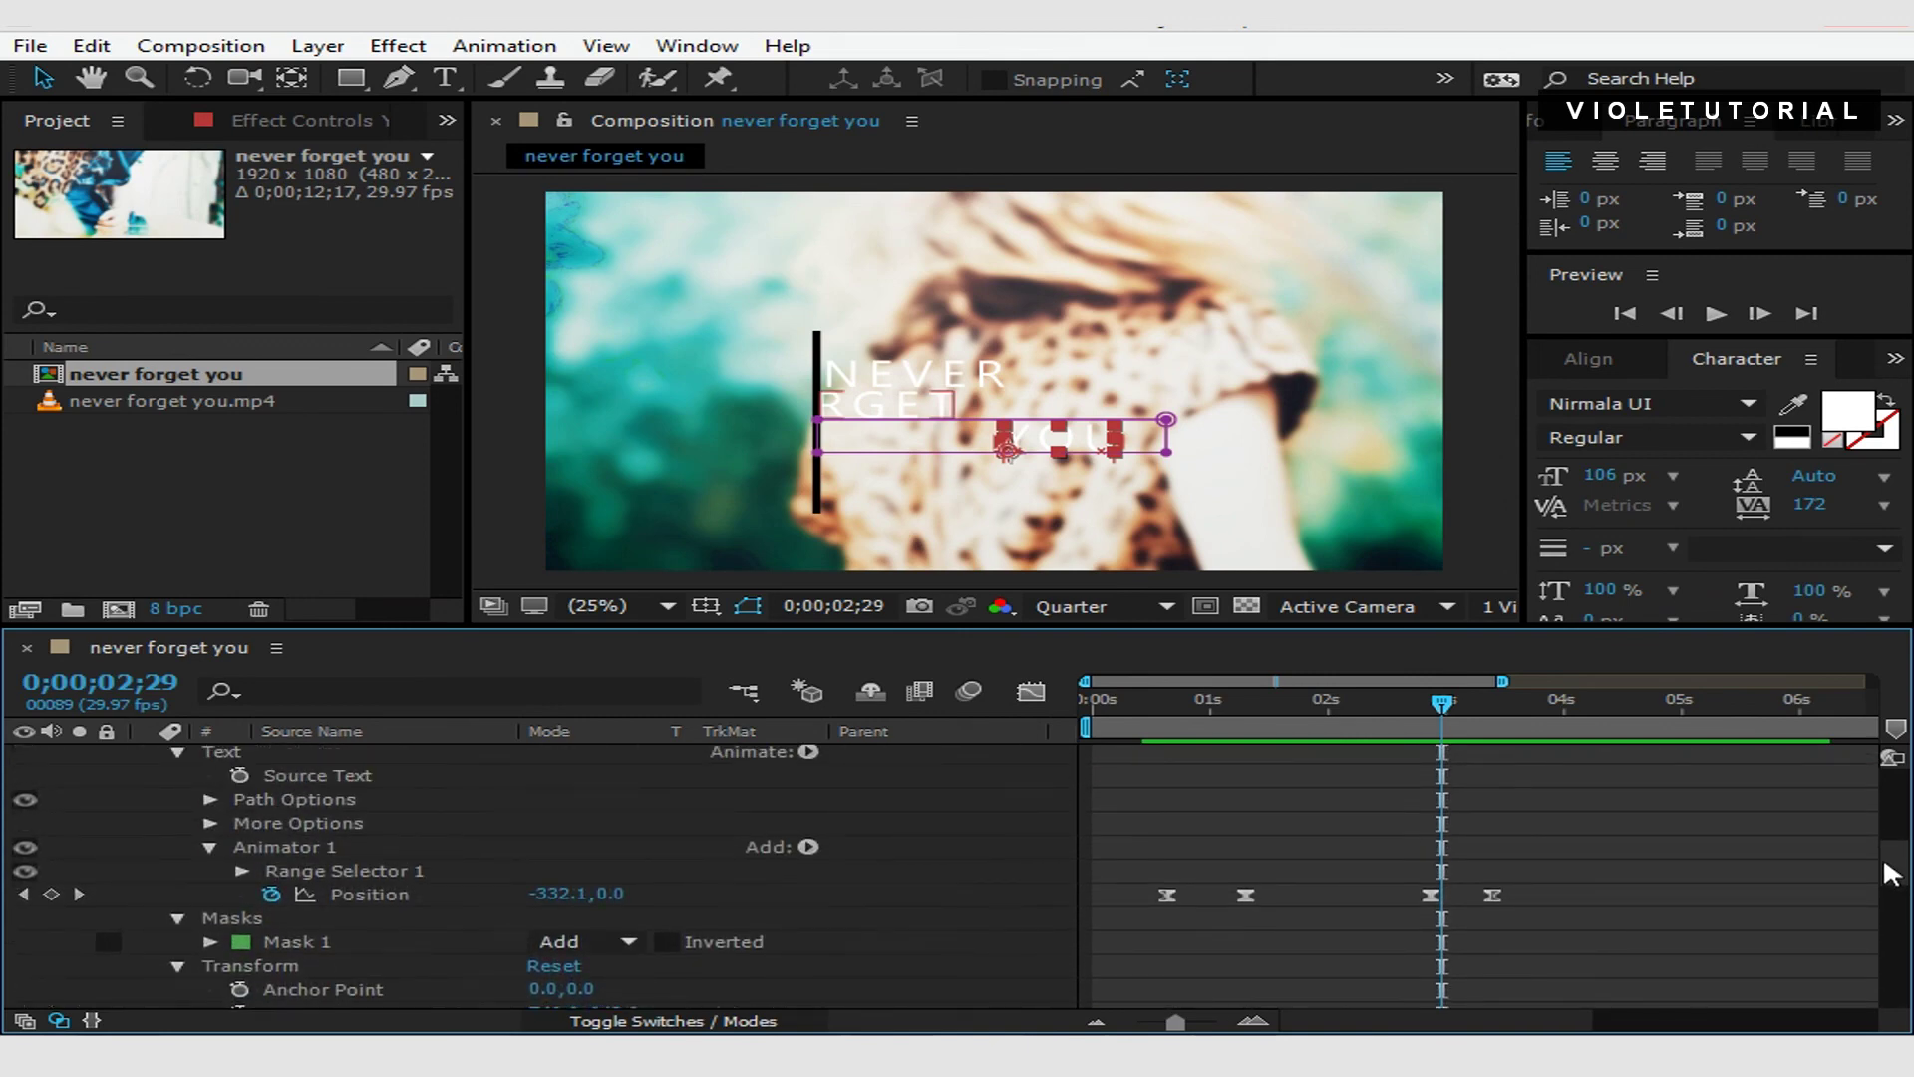
{"action": "scroll", "coordinate": [1888, 866], "scroll_direction": "down", "scroll_amount": 2}
{"action": "left_click_drag", "start_coordinate": [1409, 874], "coordinate": [1515, 884]}
{"action": "left_click_drag", "start_coordinate": [1466, 703], "coordinate": [1411, 701]}
{"action": "key", "text": "space"}
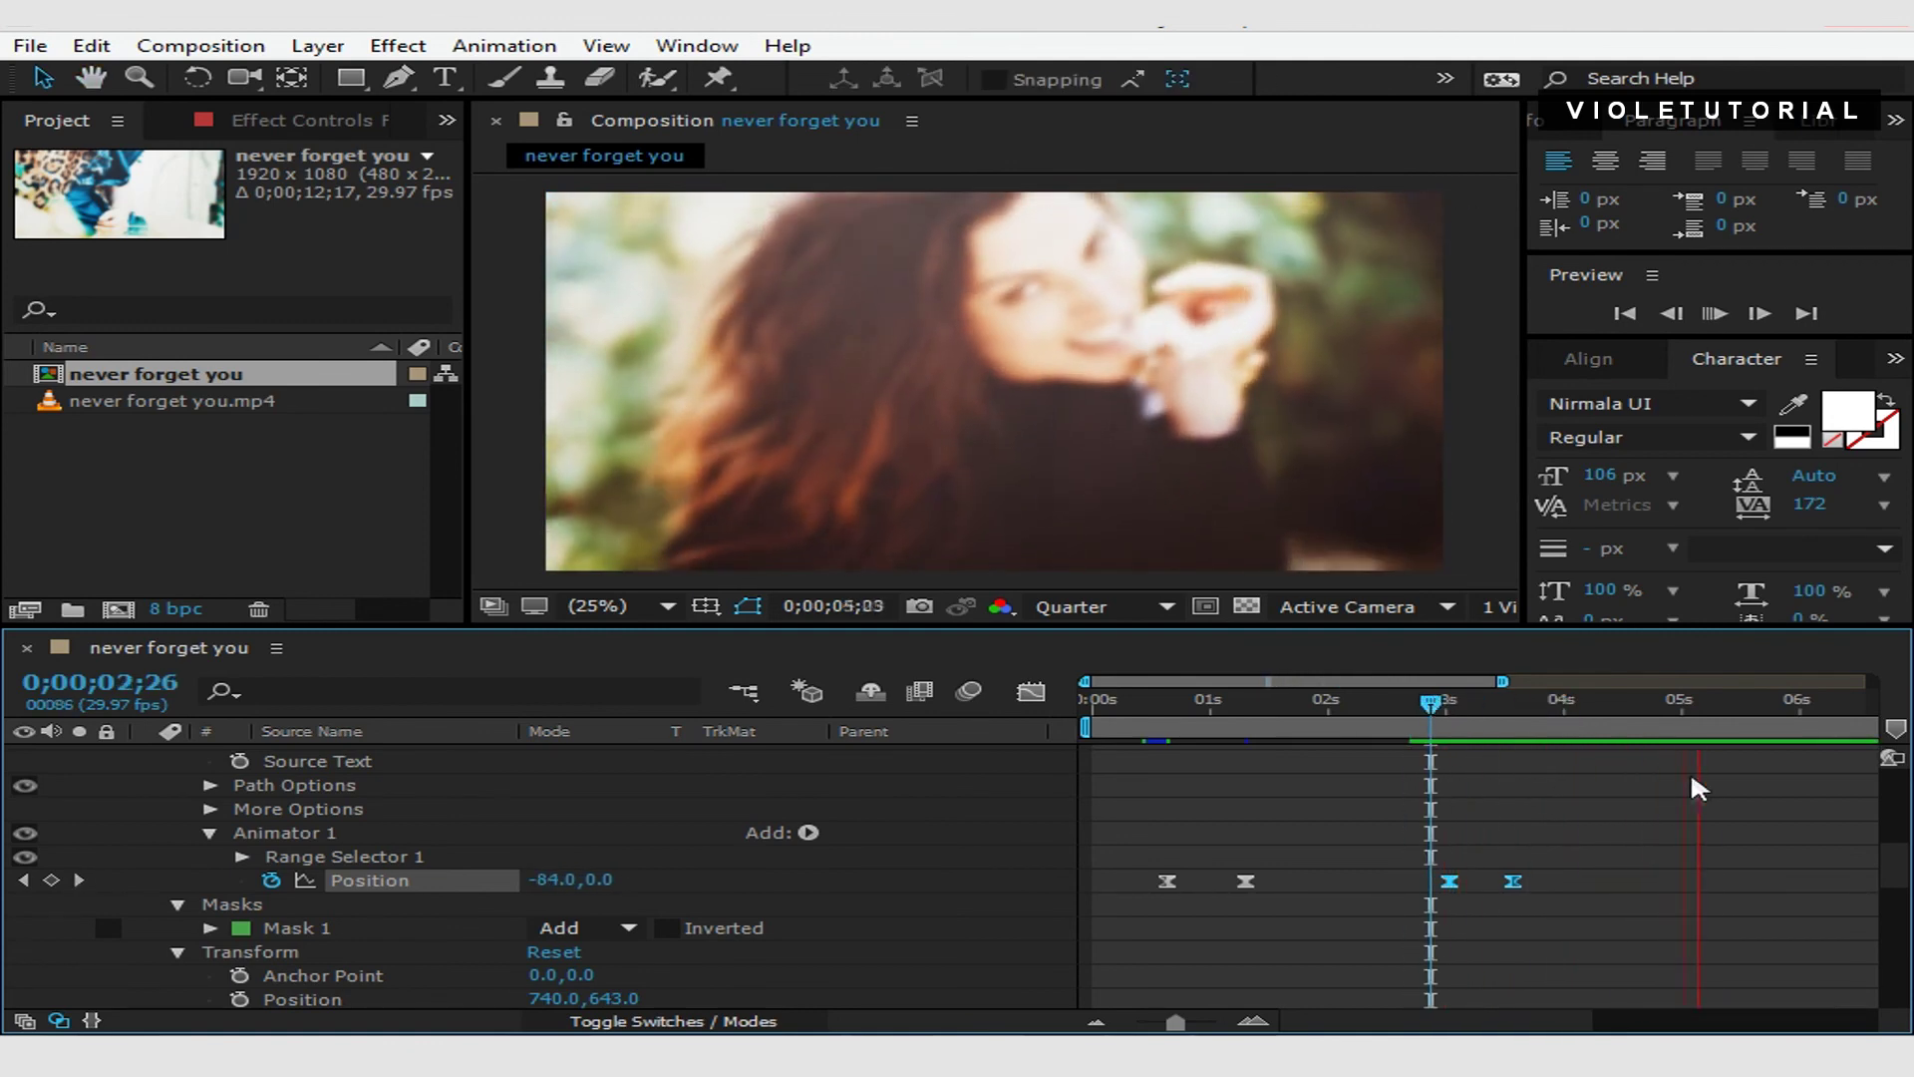
{"action": "key", "text": "space"}
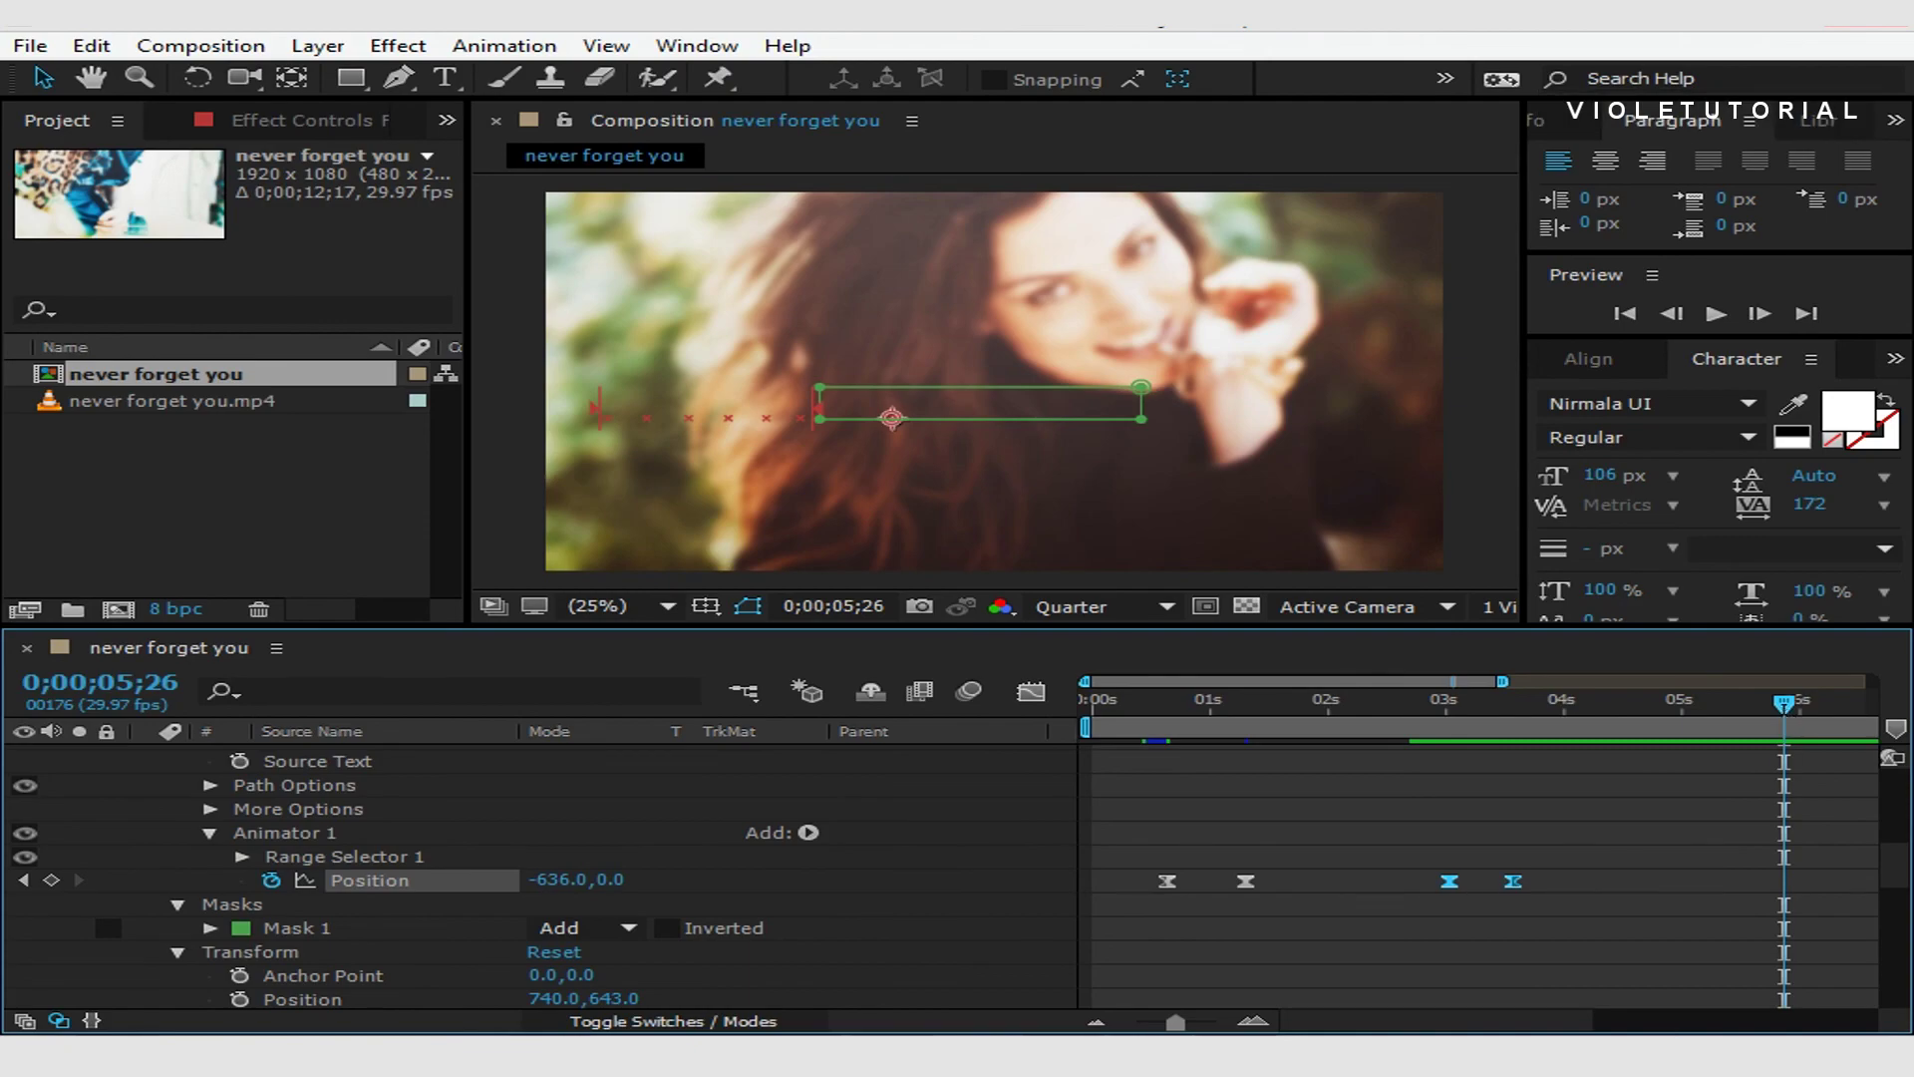